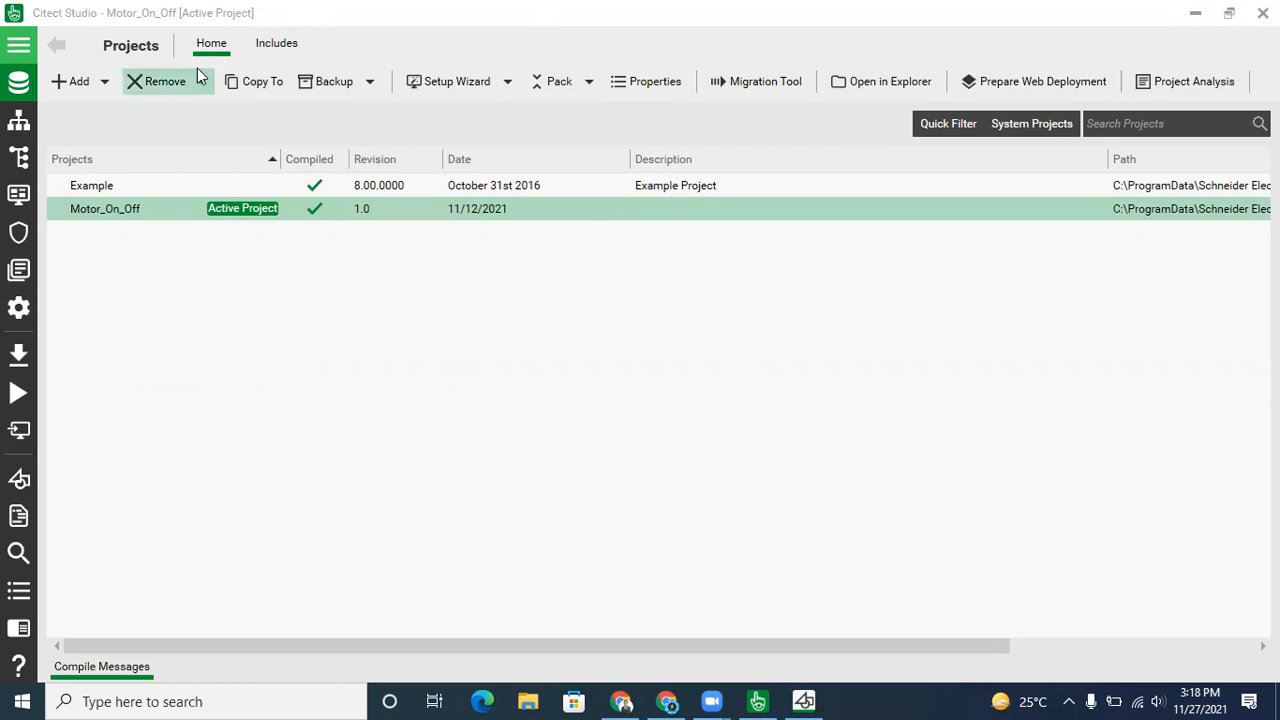
click(12, 50)
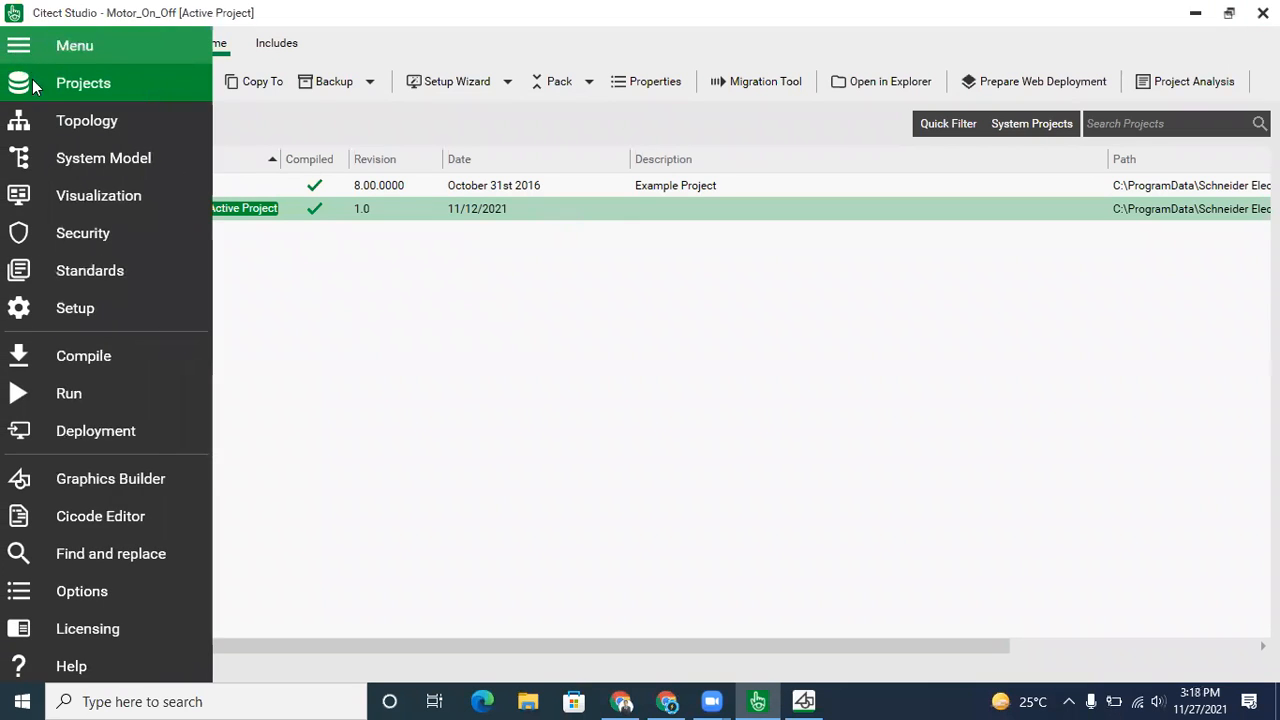
click(369, 406)
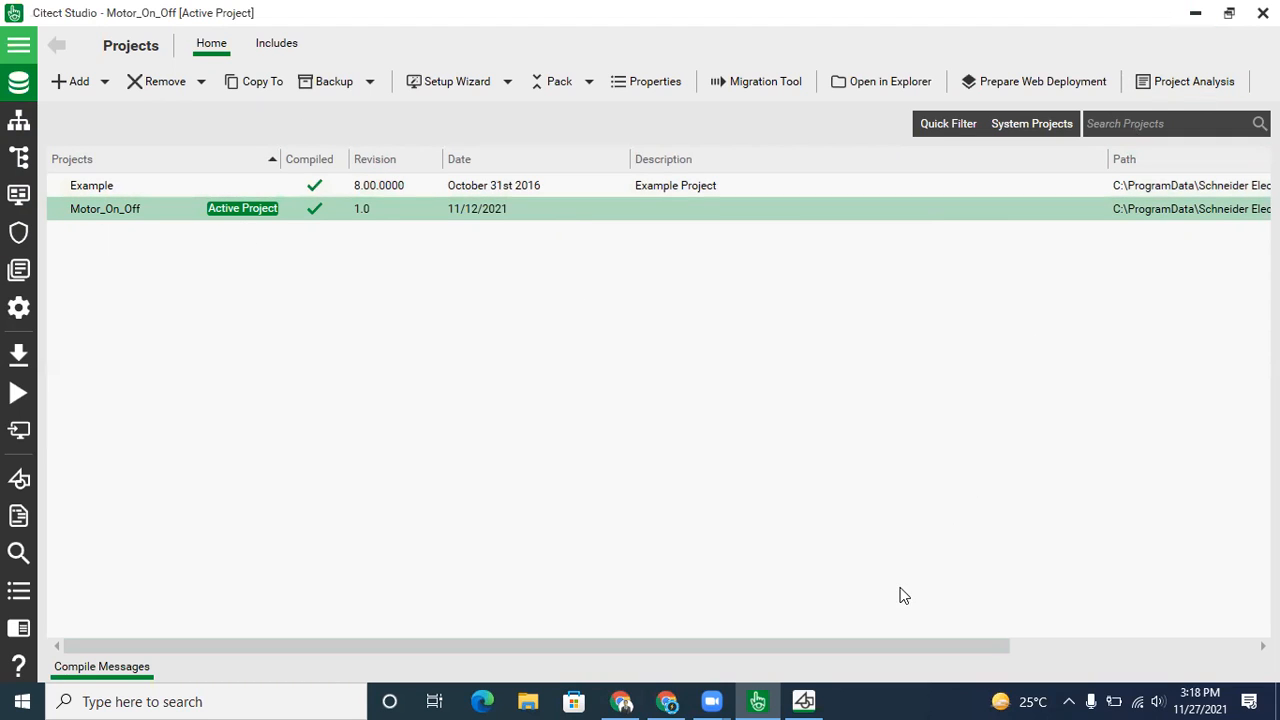
click(806, 700)
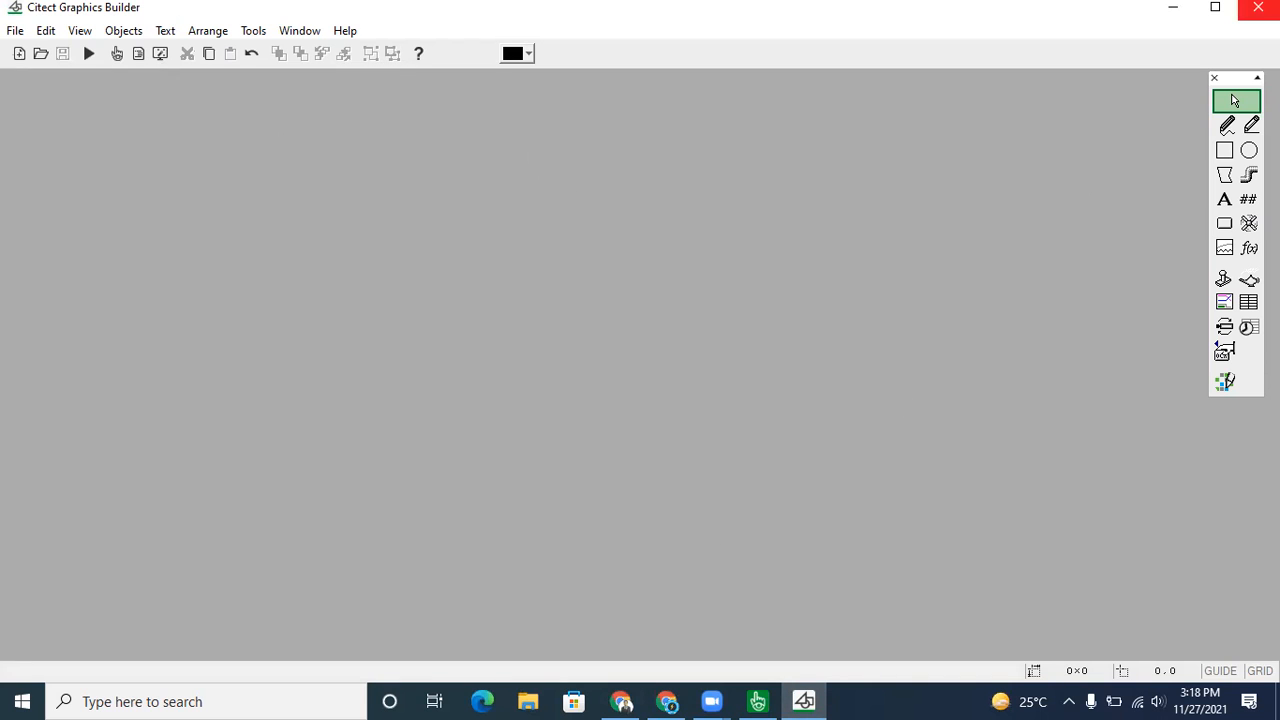
click(758, 700)
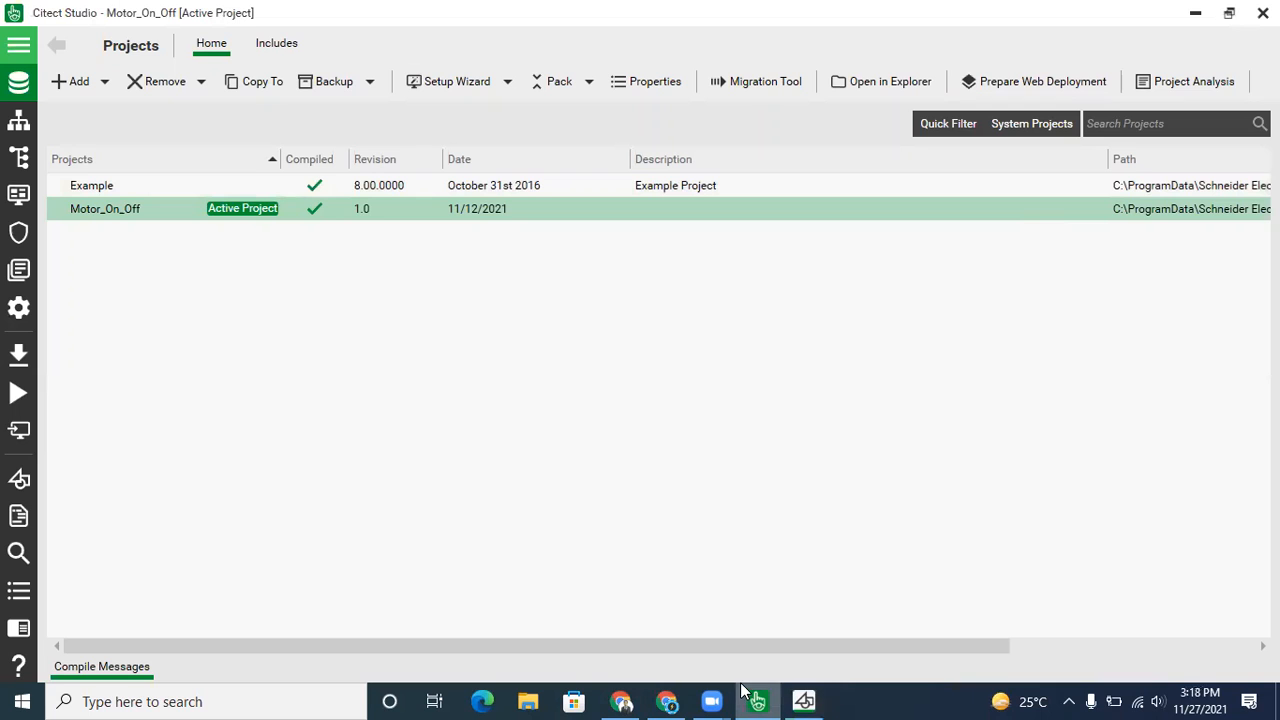
Create a new project named First_Project in the default location, based on the SxW_Style_1_HD1080 starter project
click(73, 90)
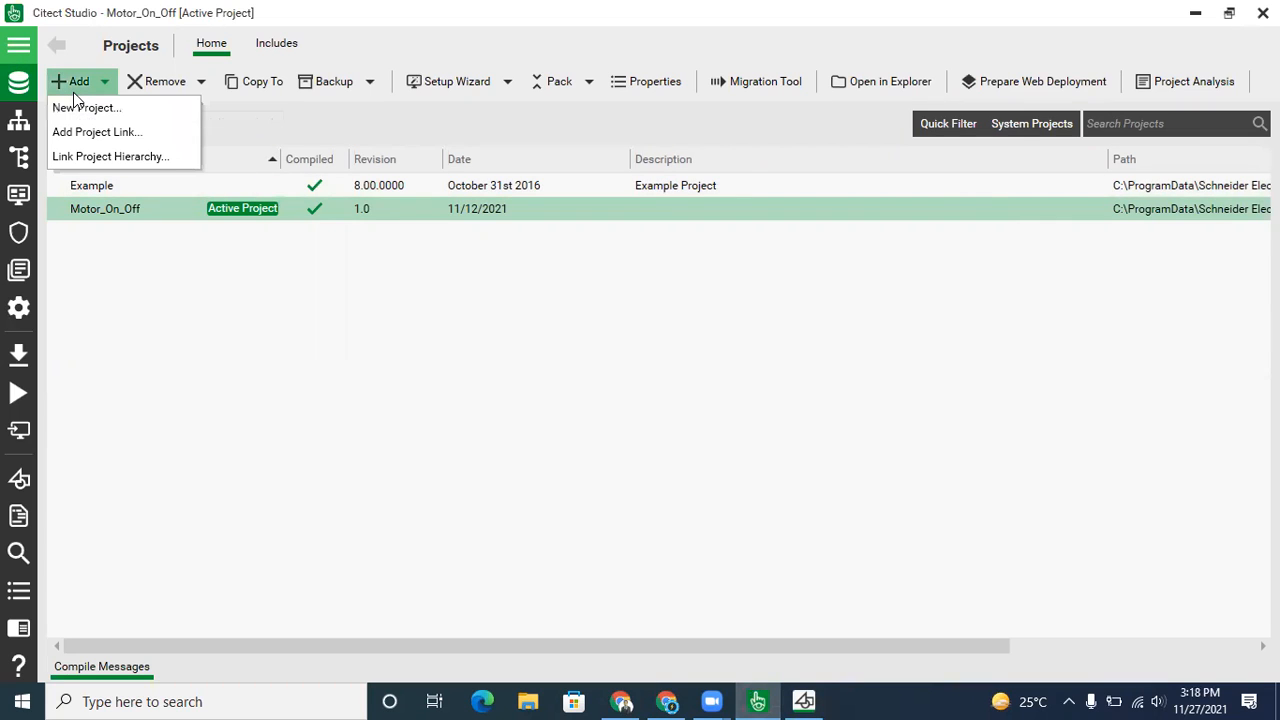
click(127, 118)
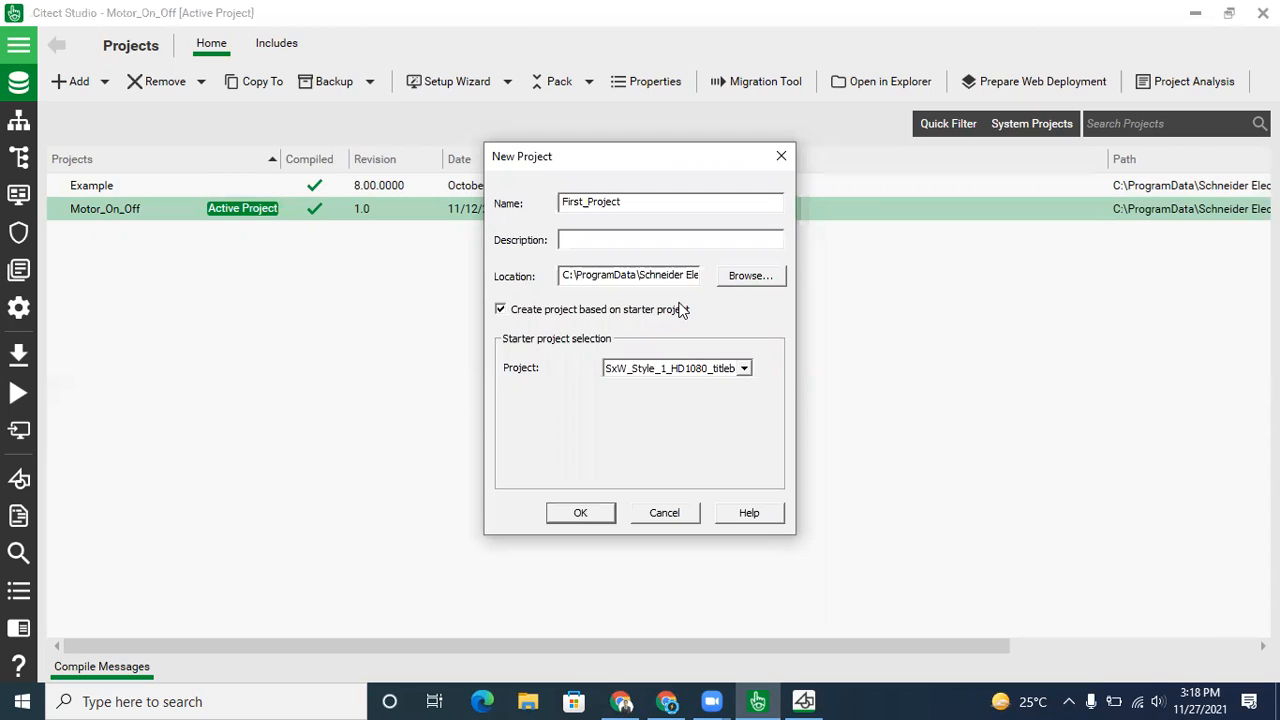
click(648, 237)
click(763, 277)
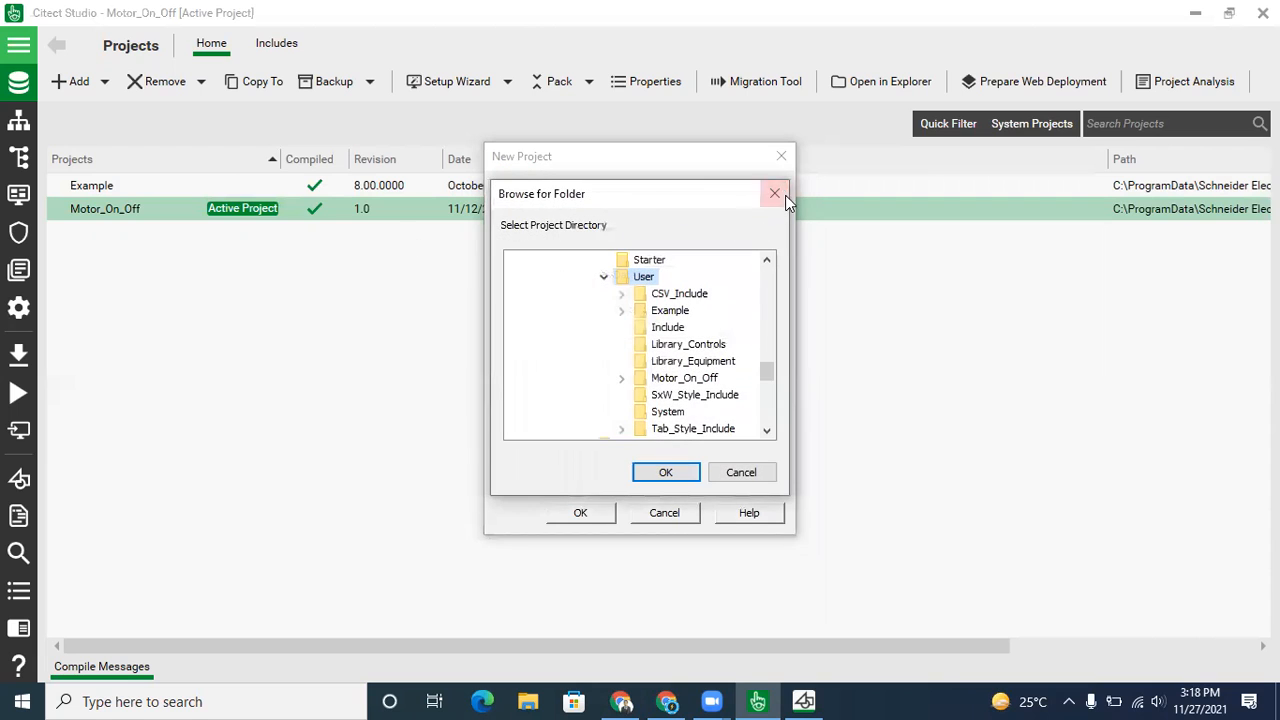
click(785, 198)
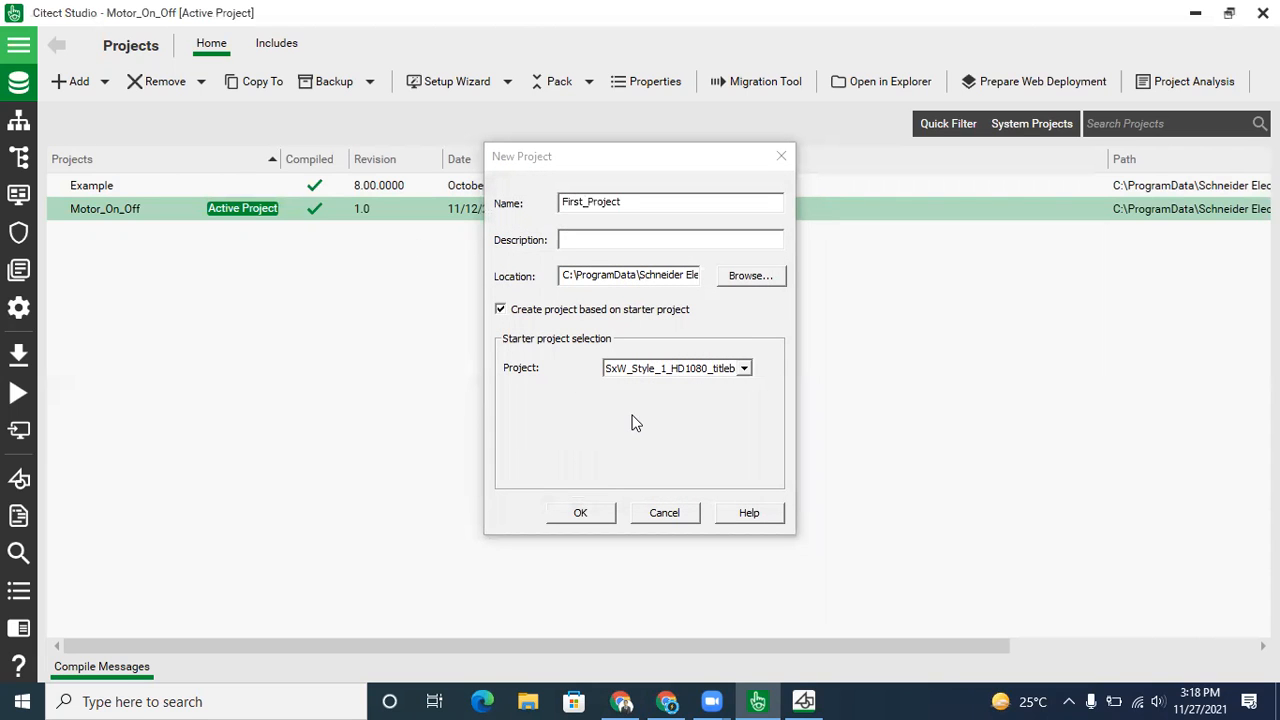
click(745, 369)
scroll(740, 400, down, 2)
scroll(738, 399, up, 2)
click(435, 391)
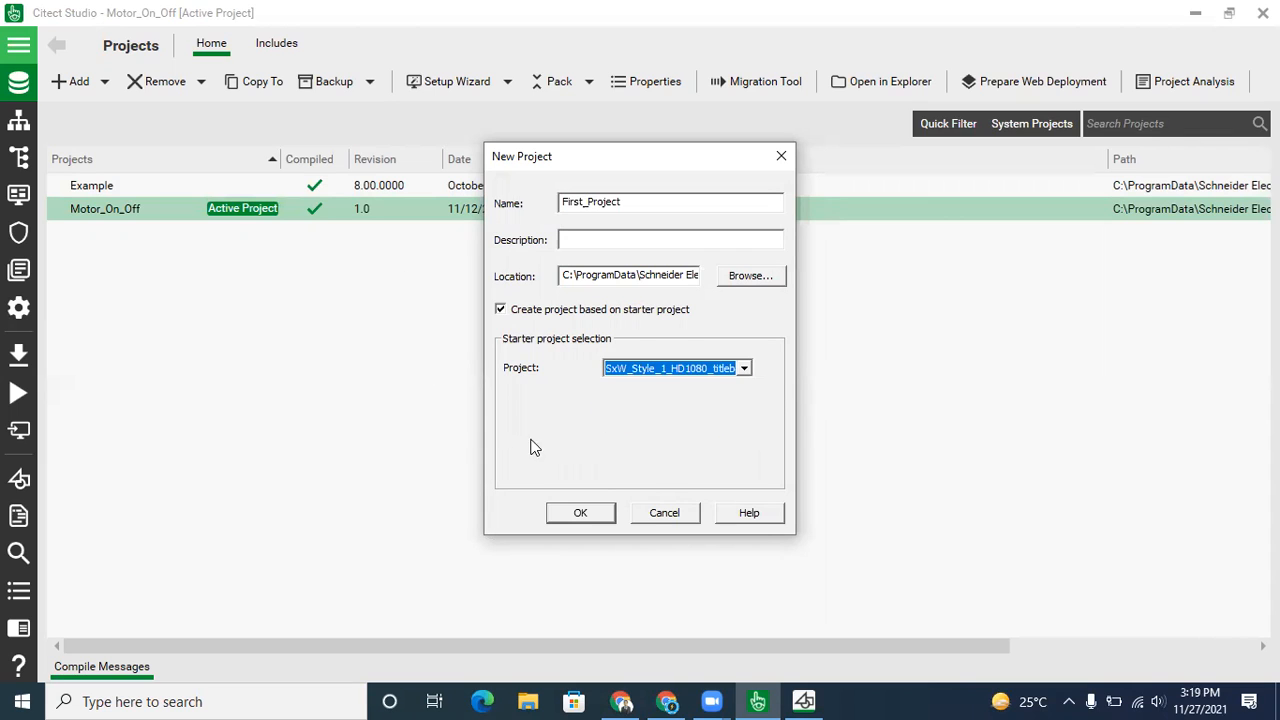
click(581, 514)
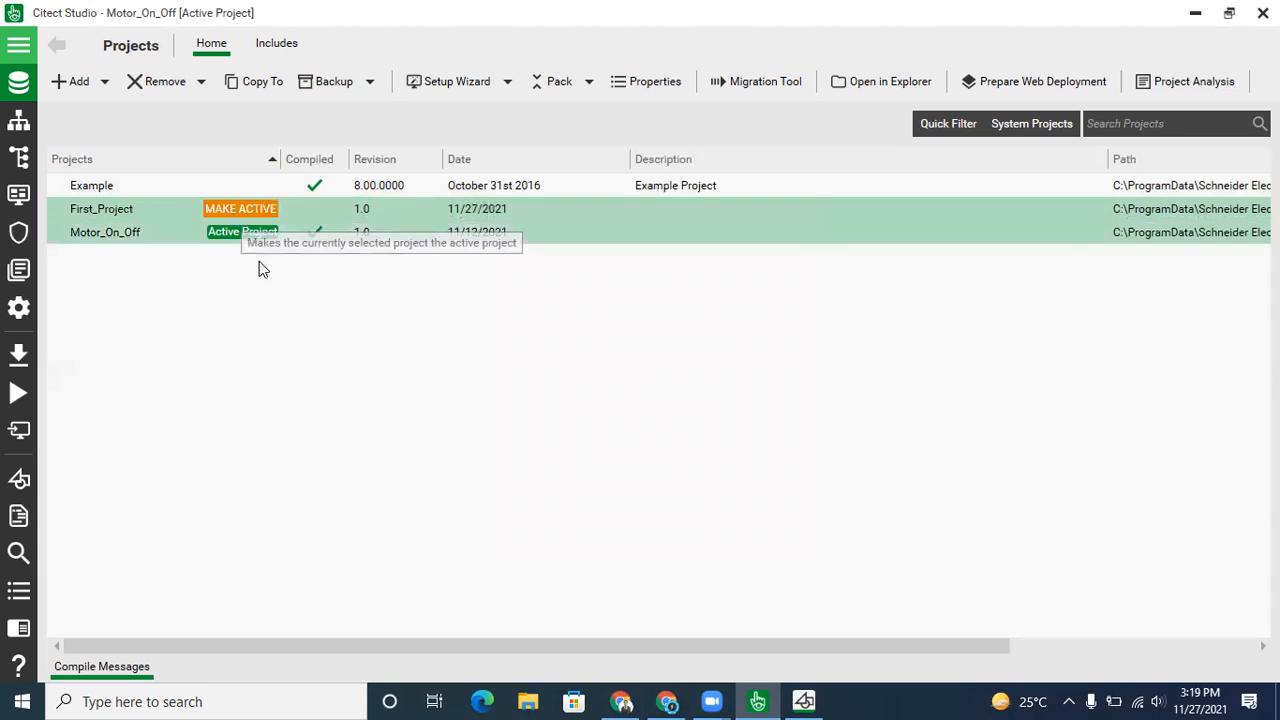
Make First_Project the active project and leave it selected in the project list
click(229, 208)
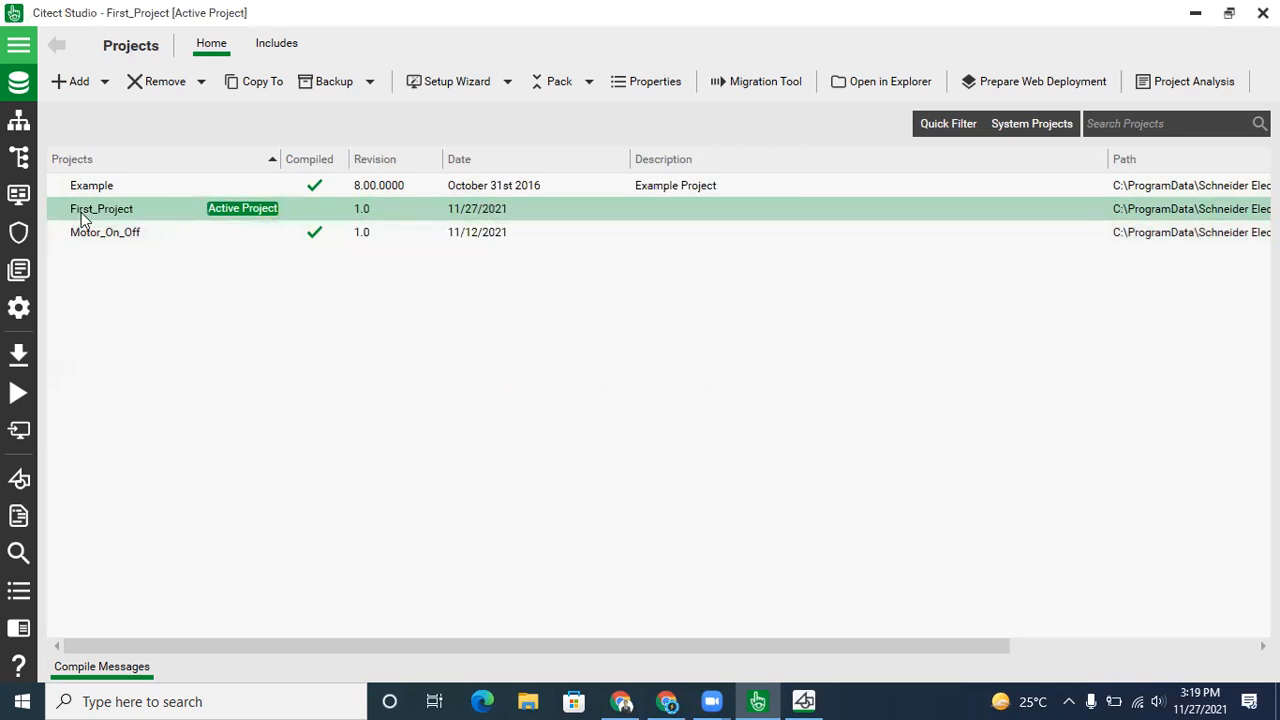
click(225, 241)
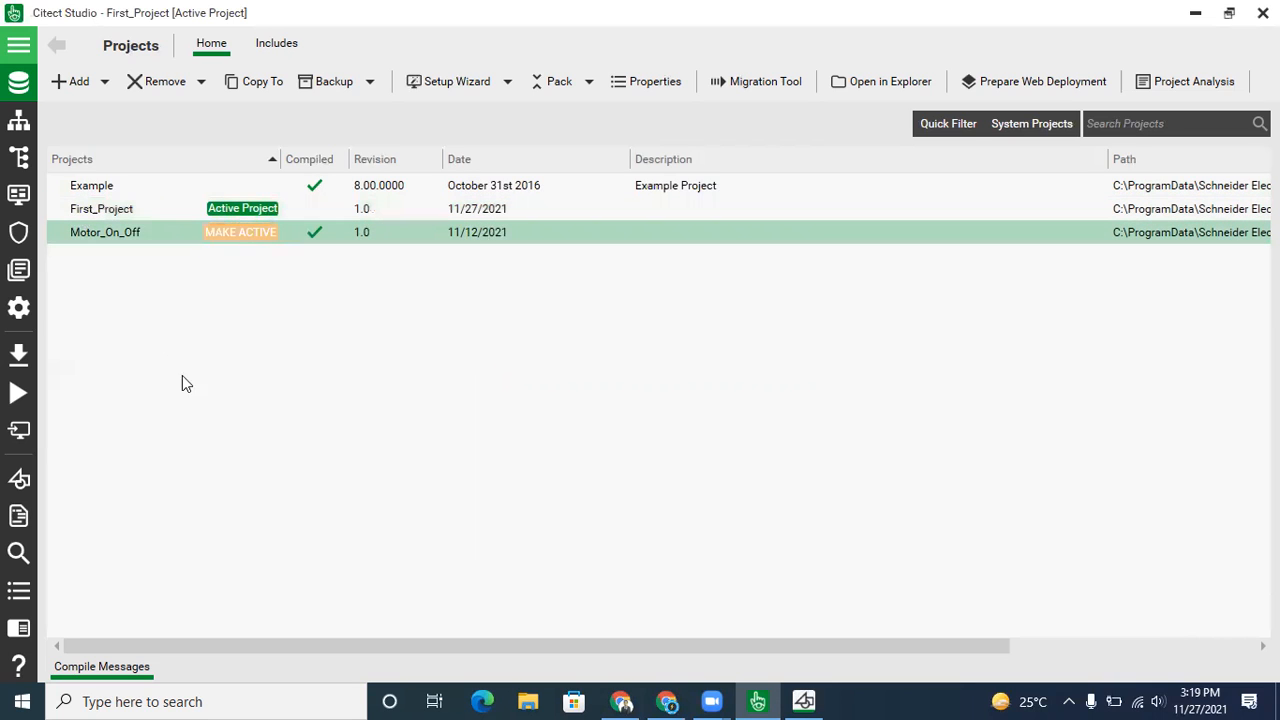
click(251, 216)
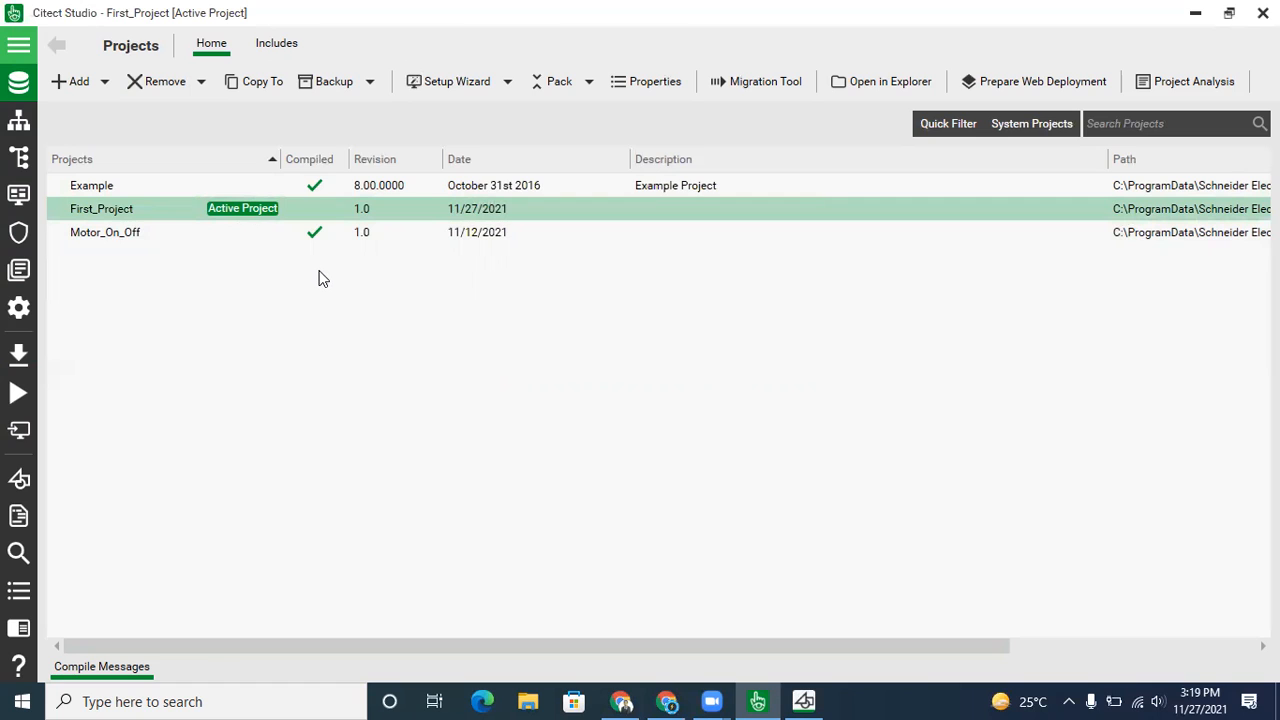
Switch to Citect Graphics Builder and look over its file and editing commands
click(804, 701)
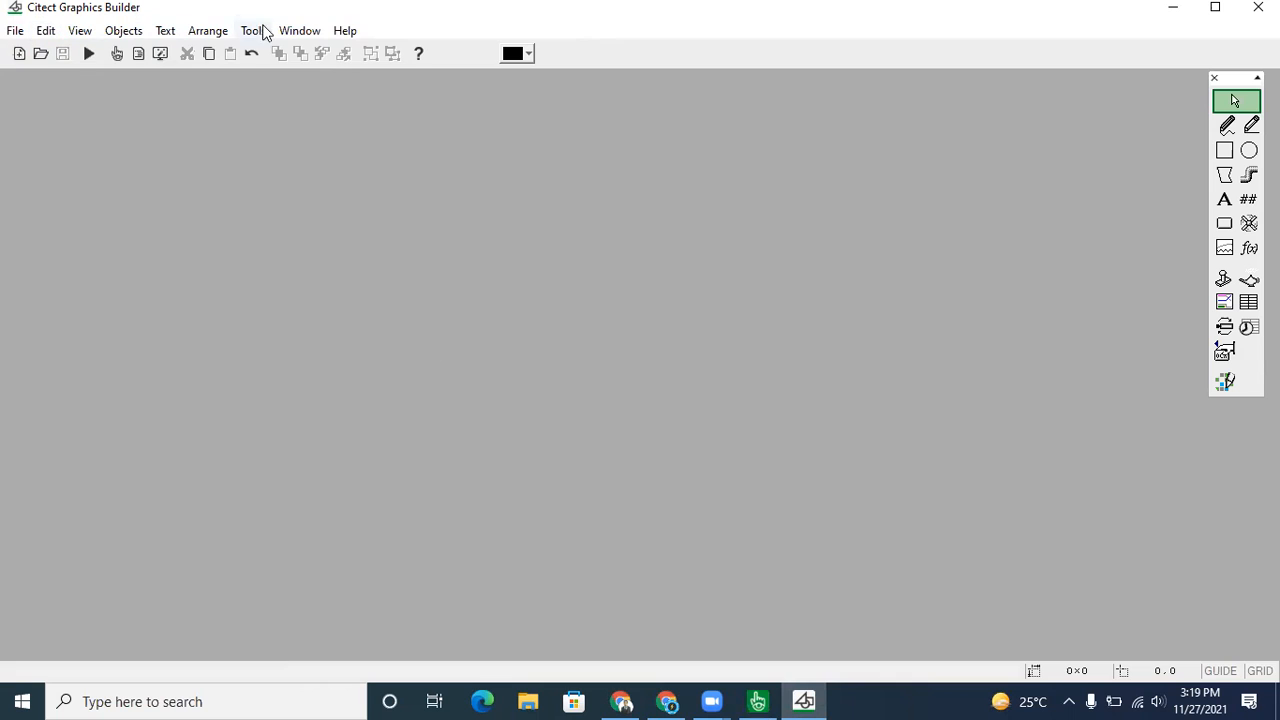
click(15, 31)
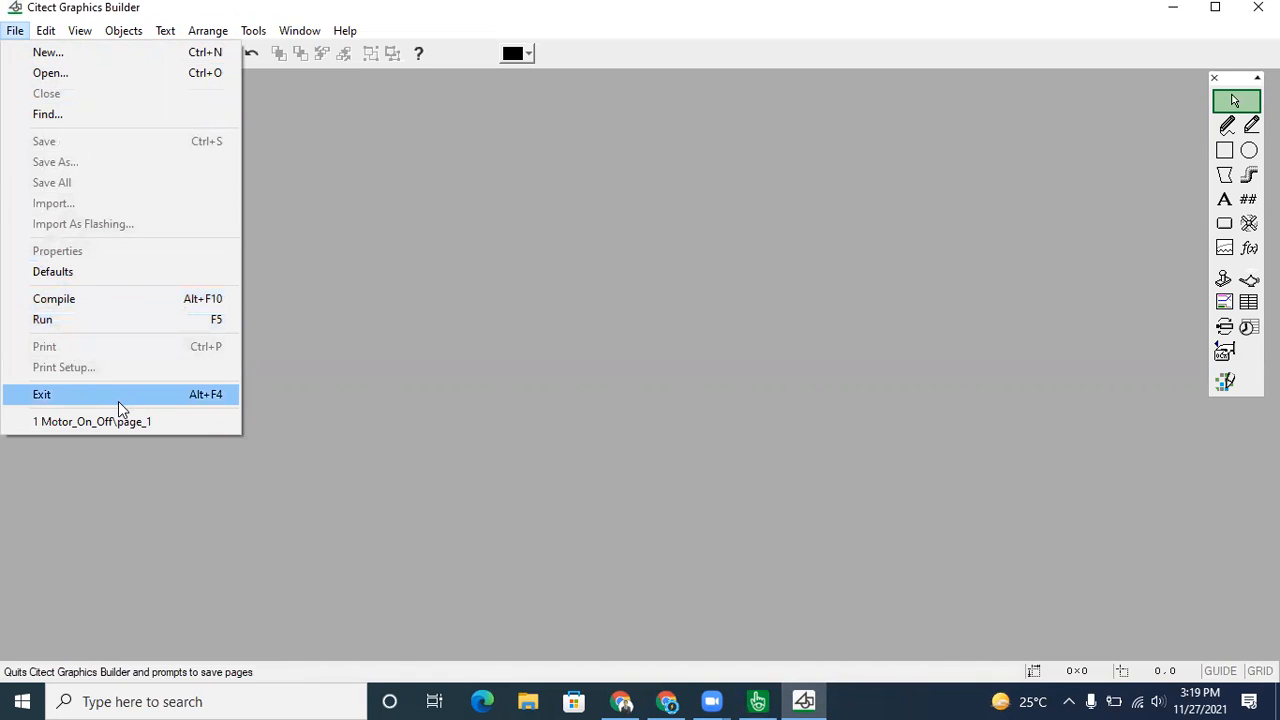
mouse_move(58, 38)
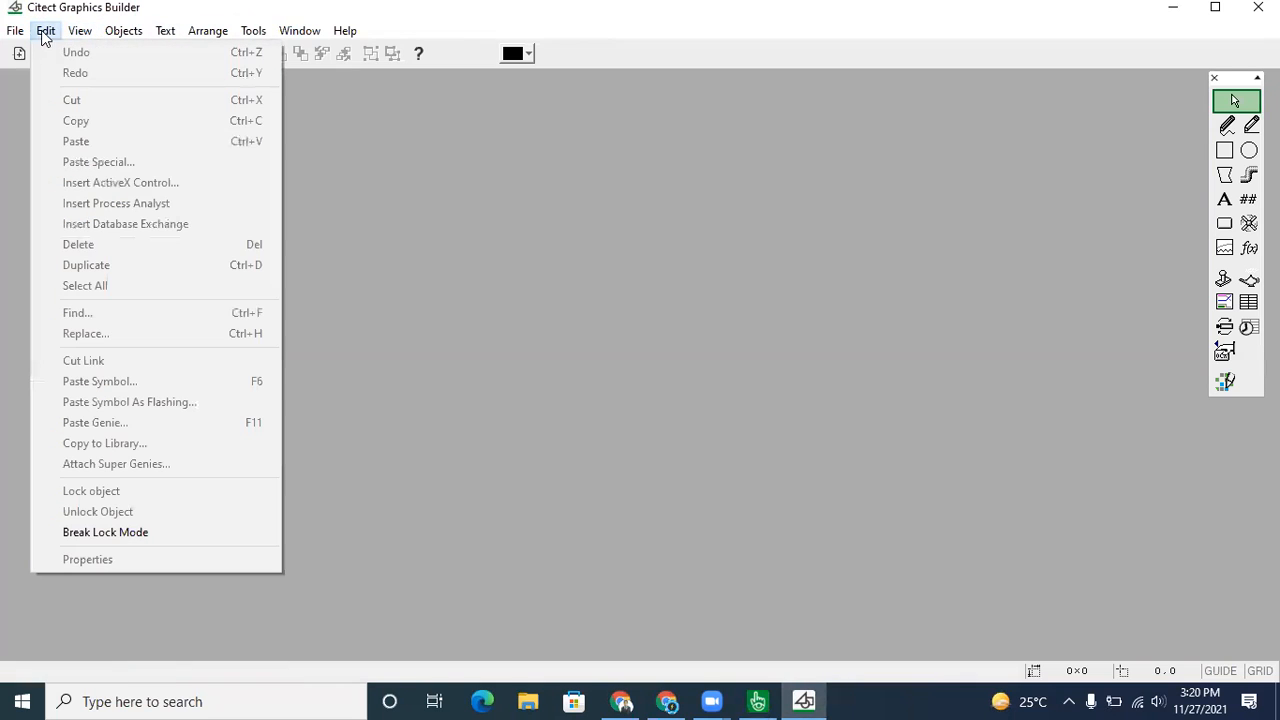
click(604, 350)
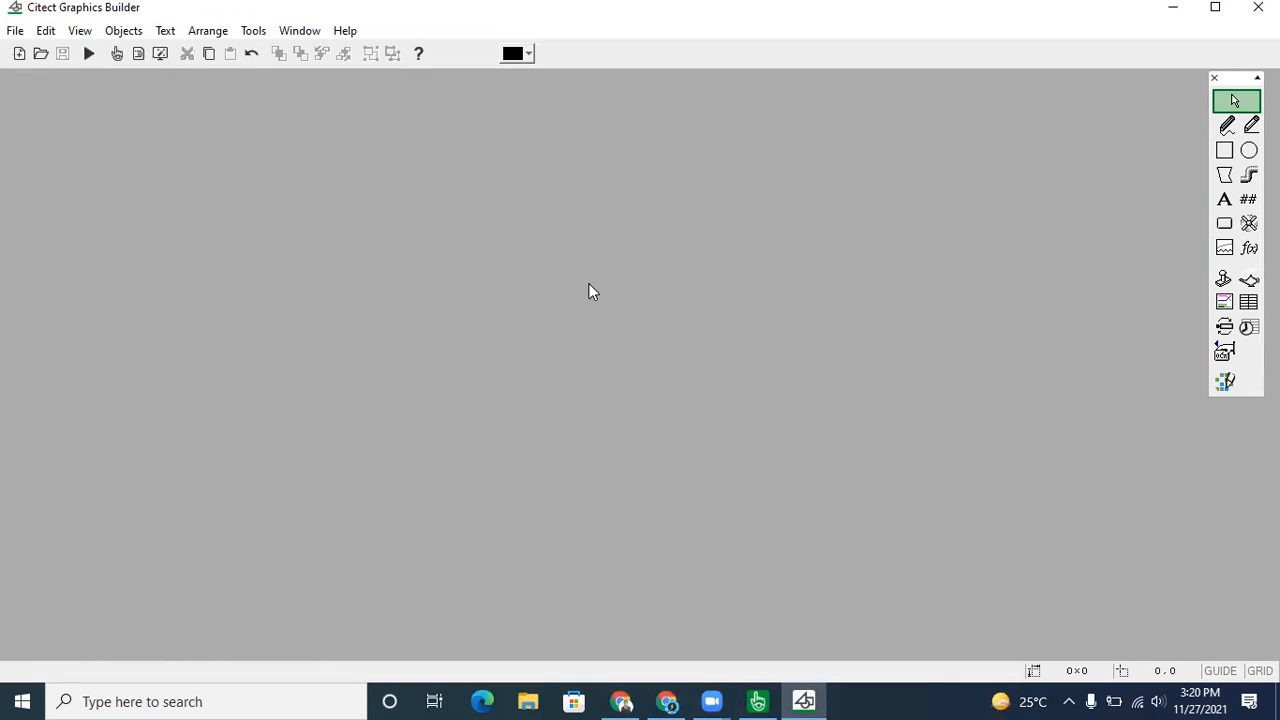
Review the grid pitch, origin, display and snap settings in the grid setup and accept them as they are
click(80, 31)
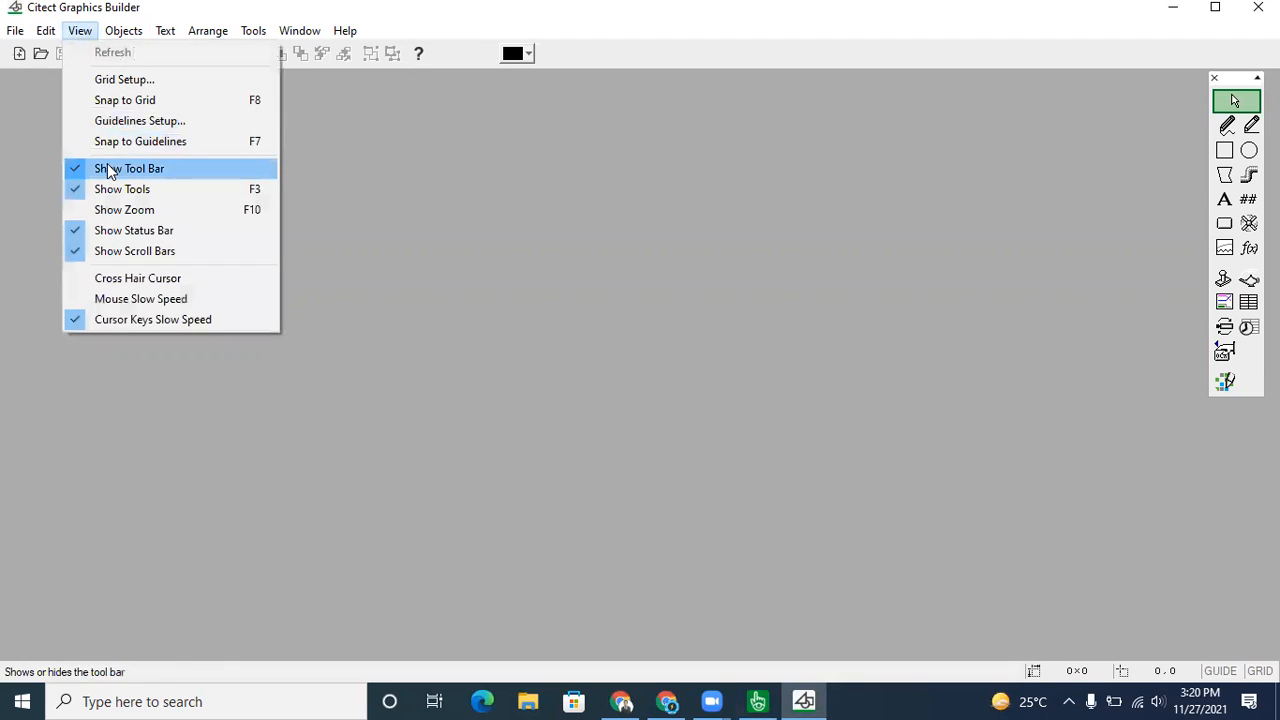
click(118, 79)
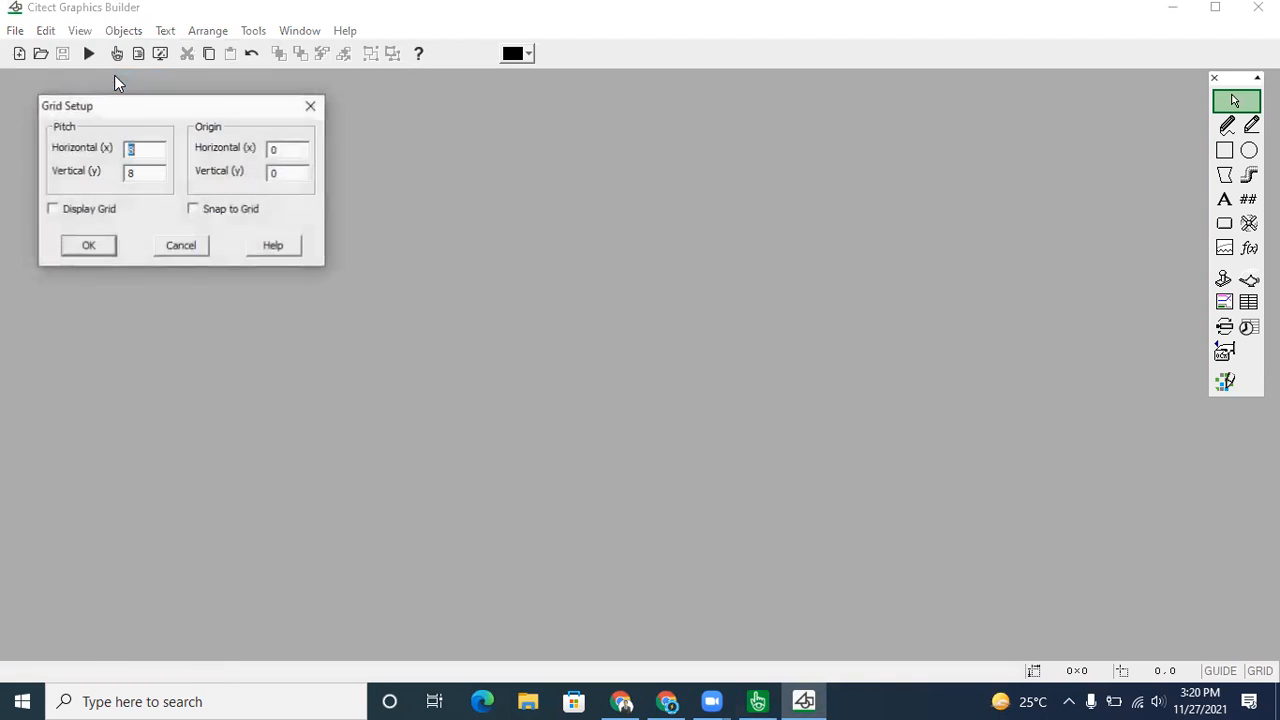
click(91, 246)
Hide the tool bar and show it again
click(80, 31)
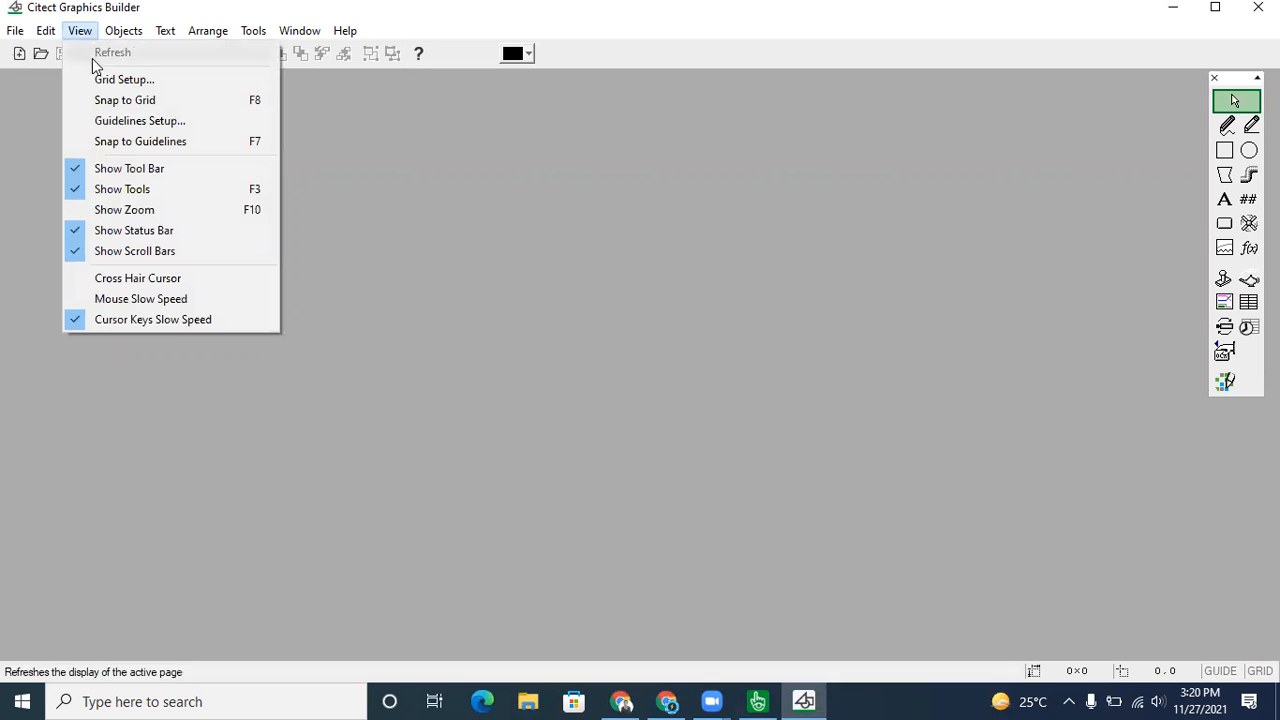
click(115, 172)
click(79, 31)
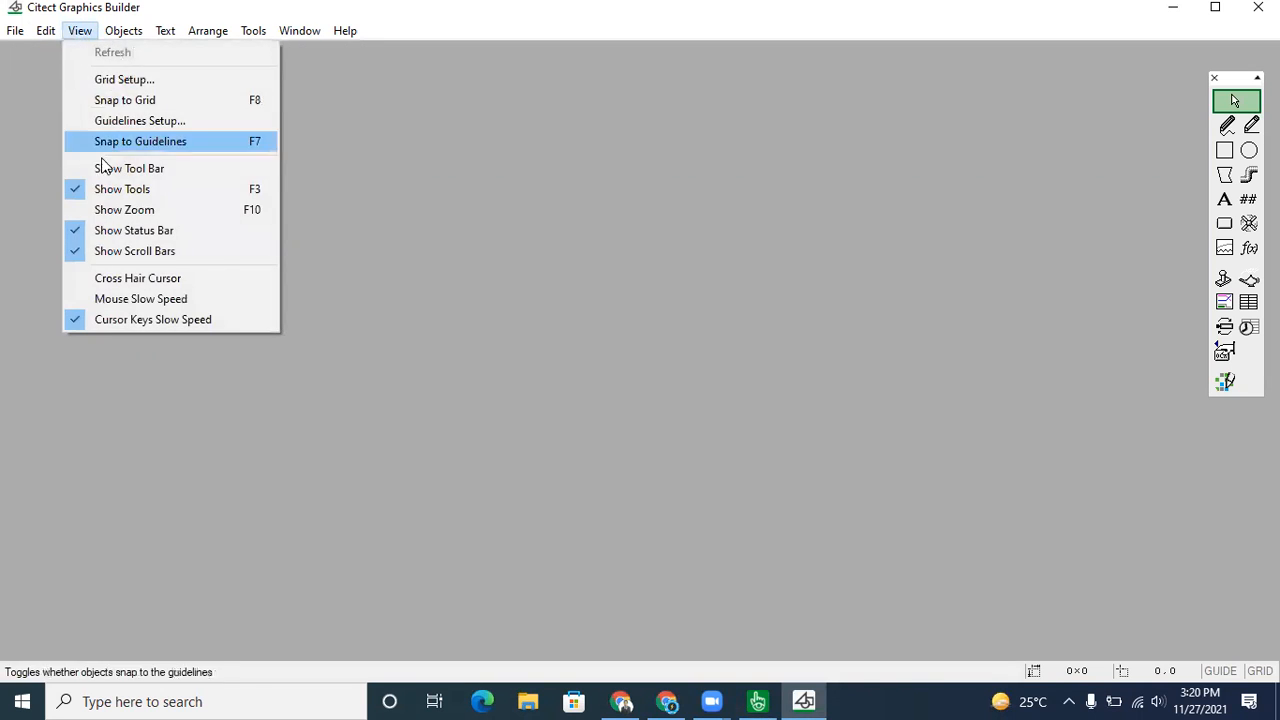
click(115, 168)
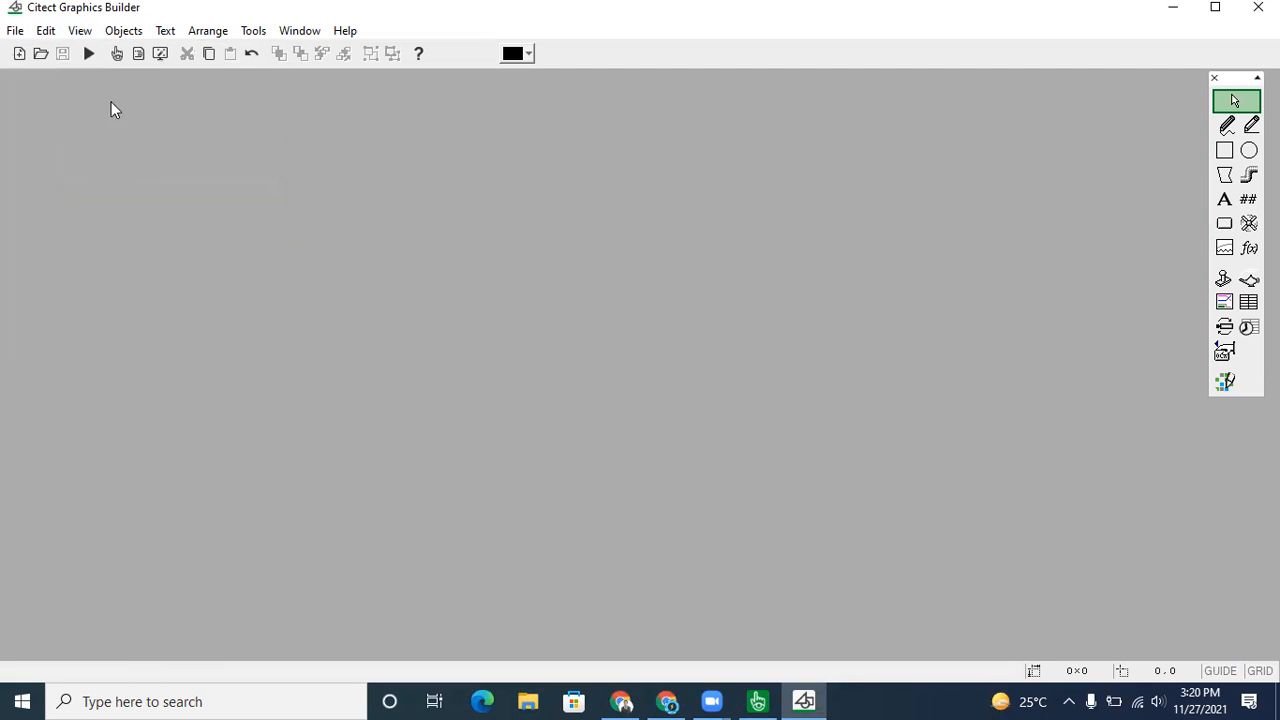
Hide the drawing tools palette and show it again
click(80, 31)
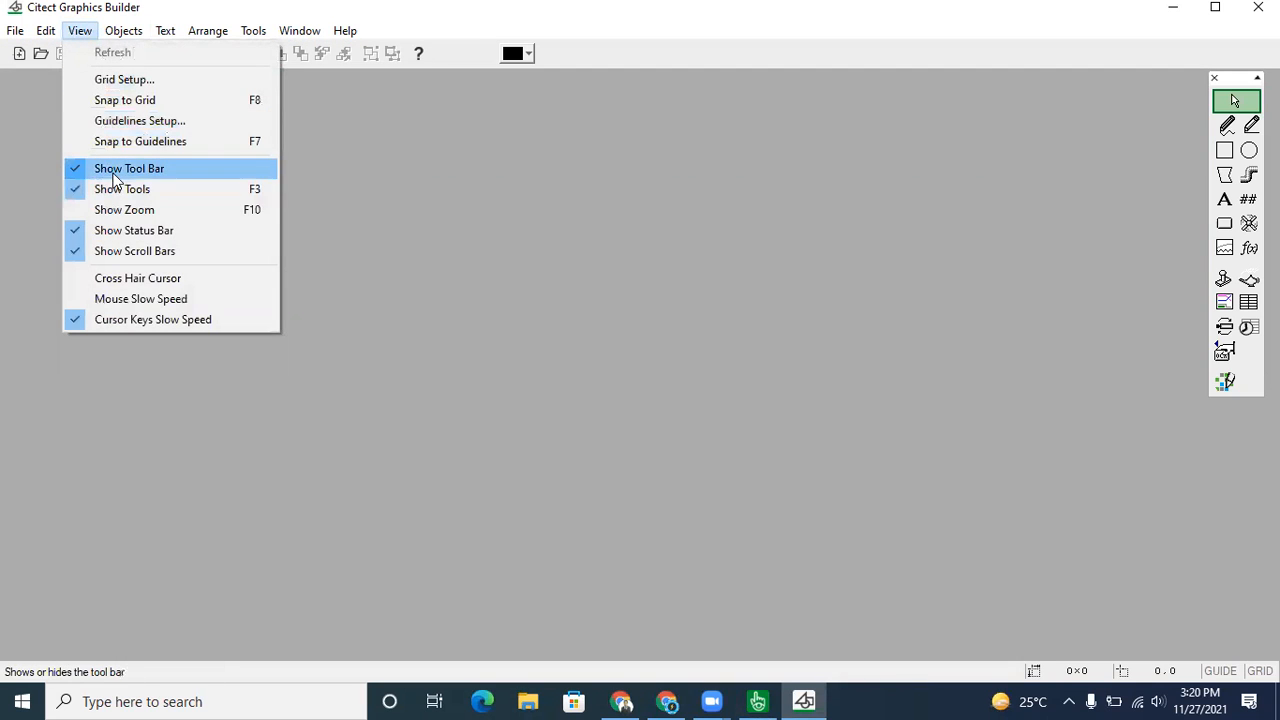
click(160, 190)
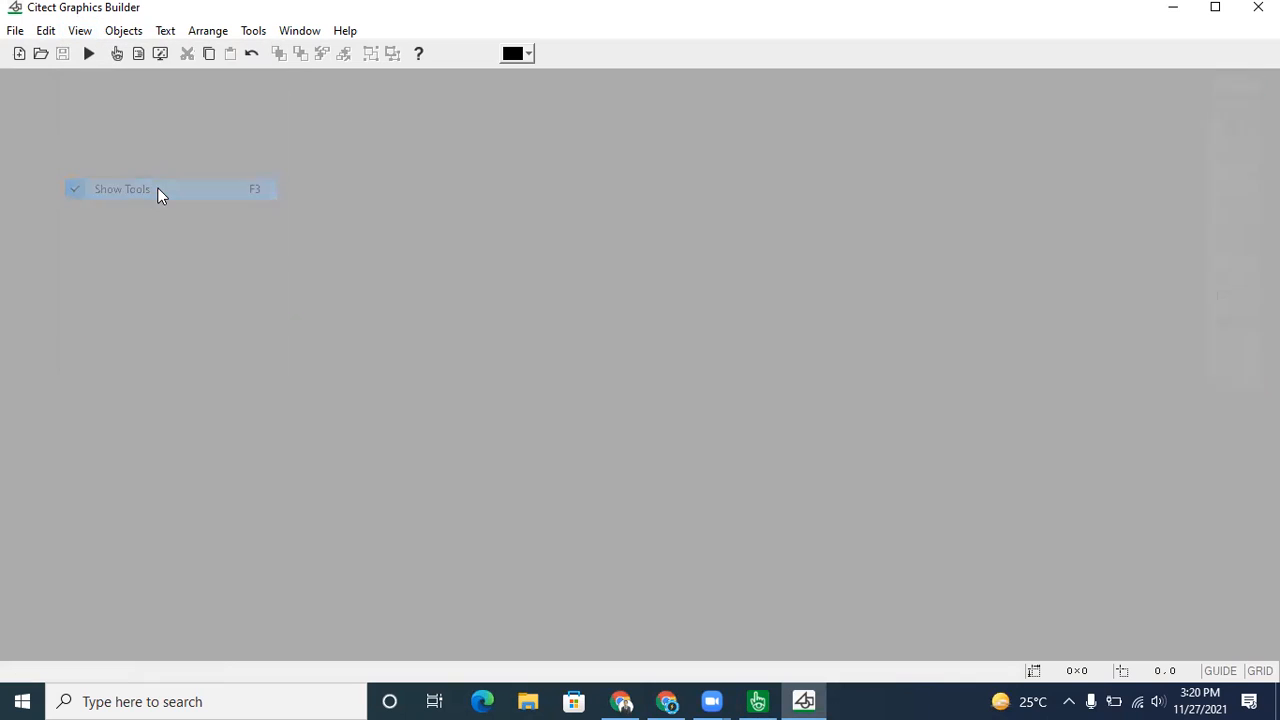
click(79, 33)
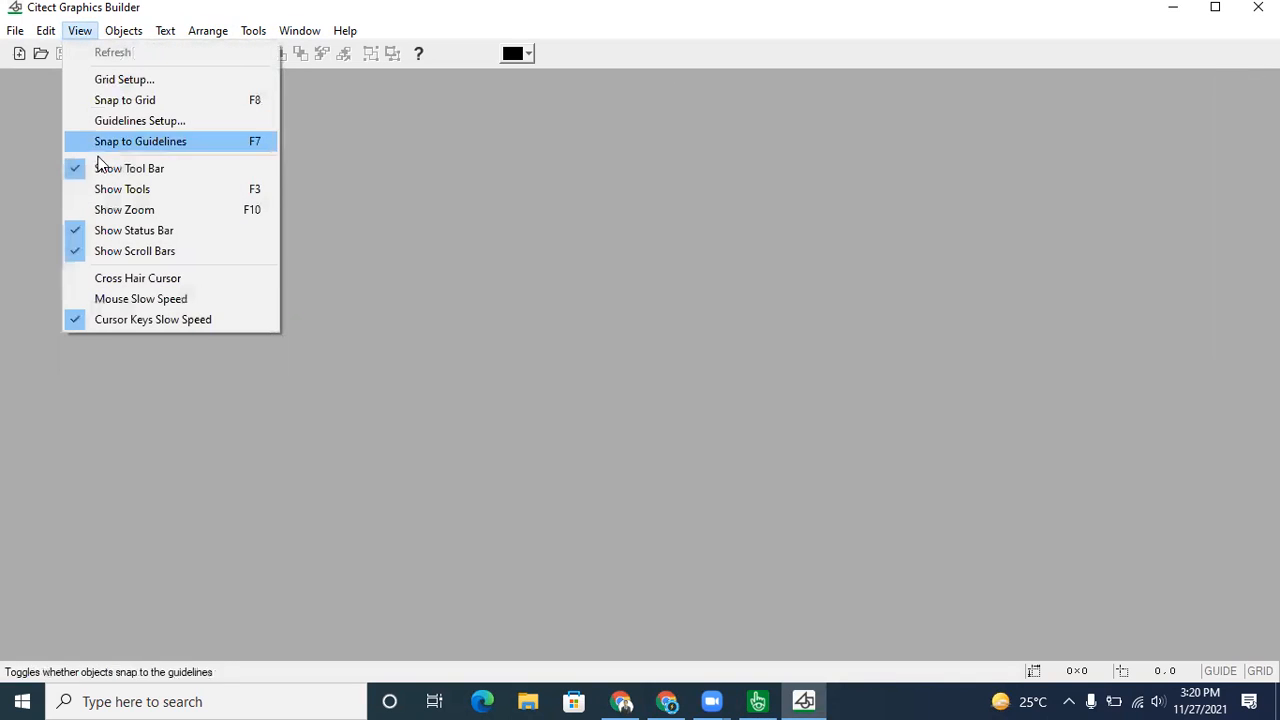
click(83, 190)
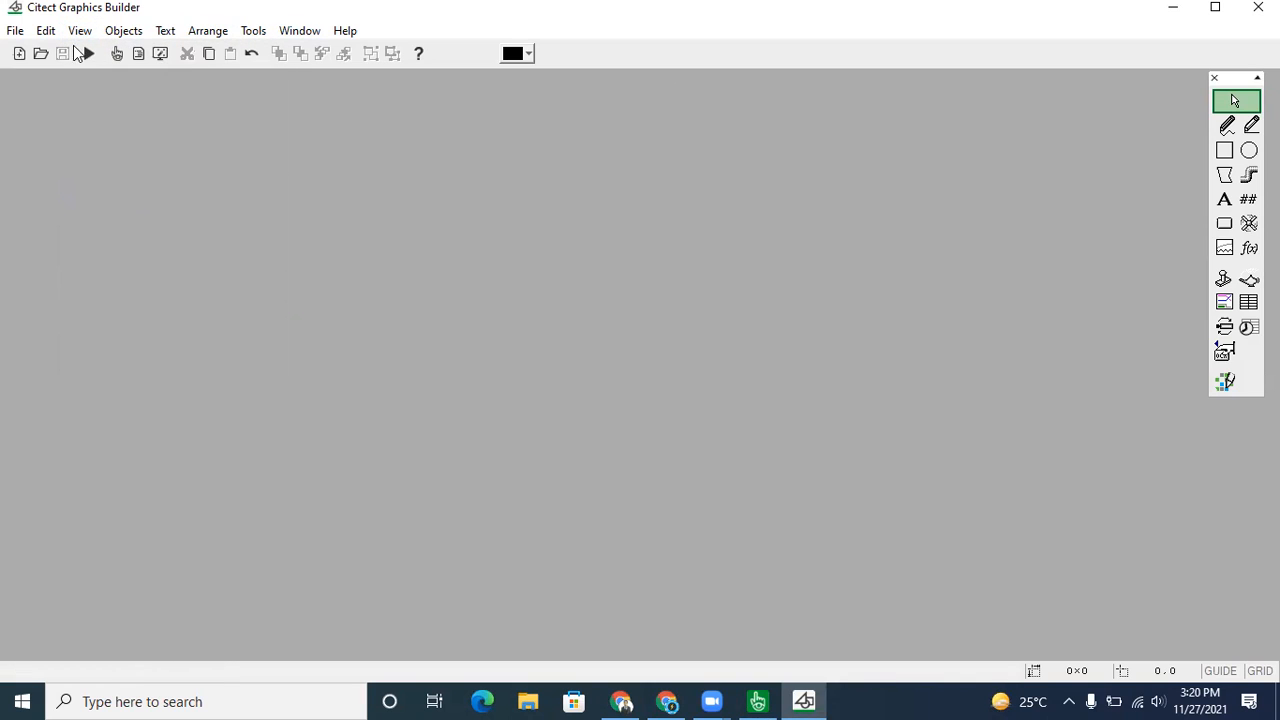
Turn off the scroll bars and turn on the cross hair cursor
click(81, 33)
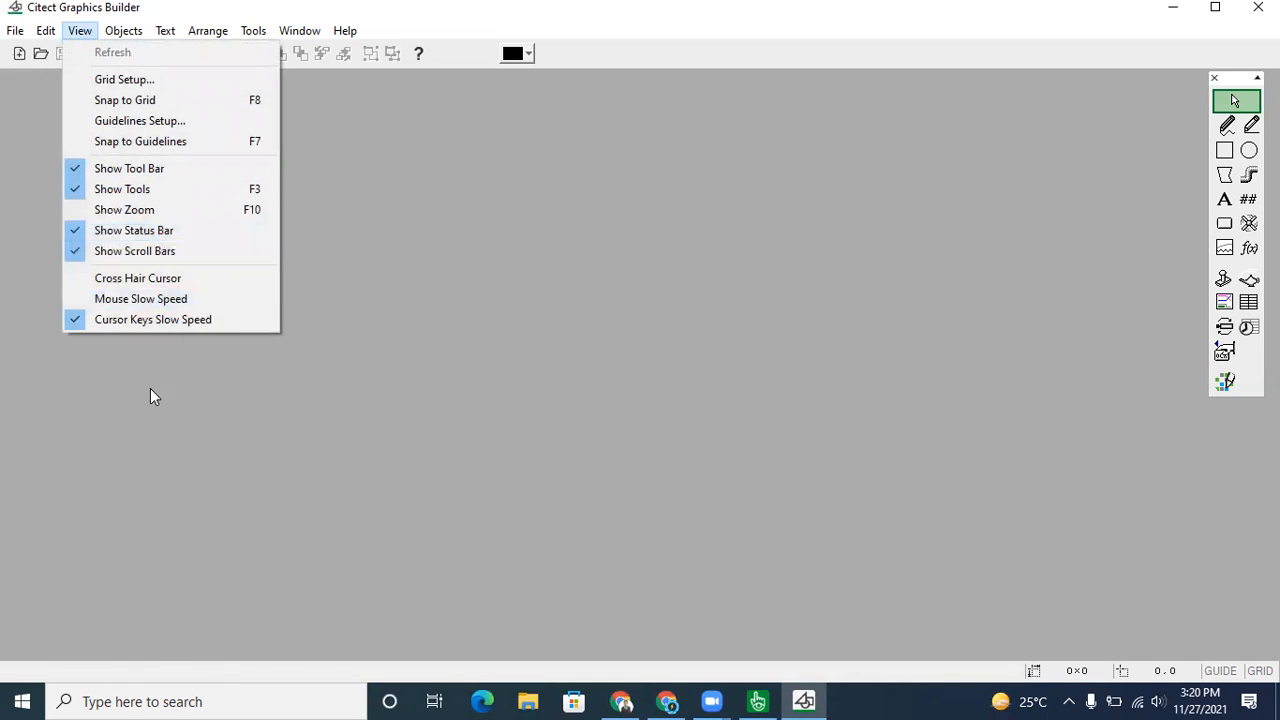
click(147, 256)
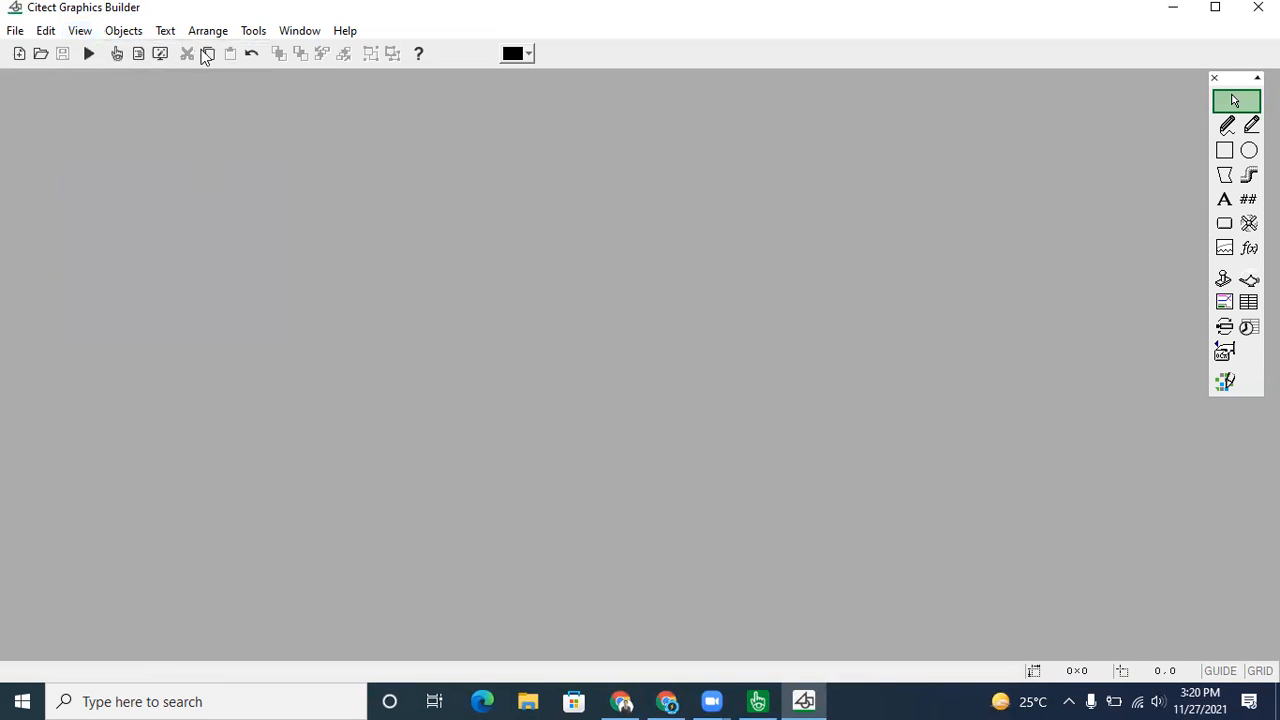
click(80, 33)
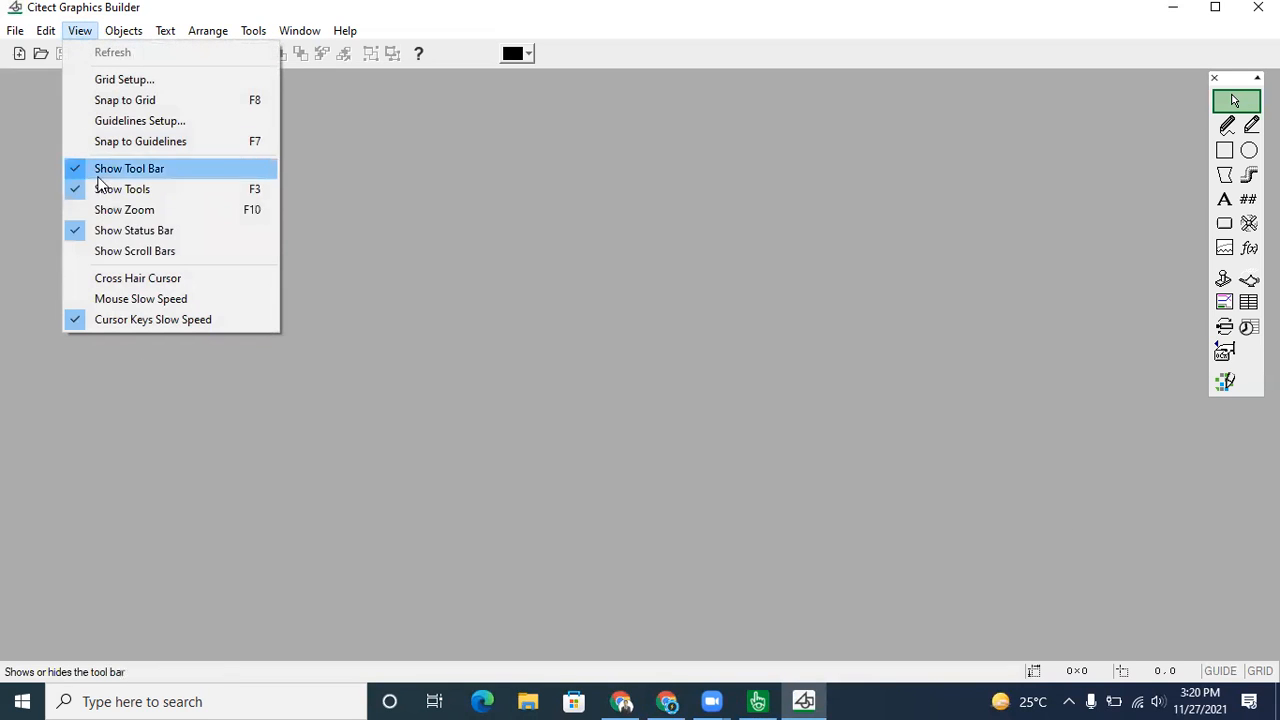
click(110, 281)
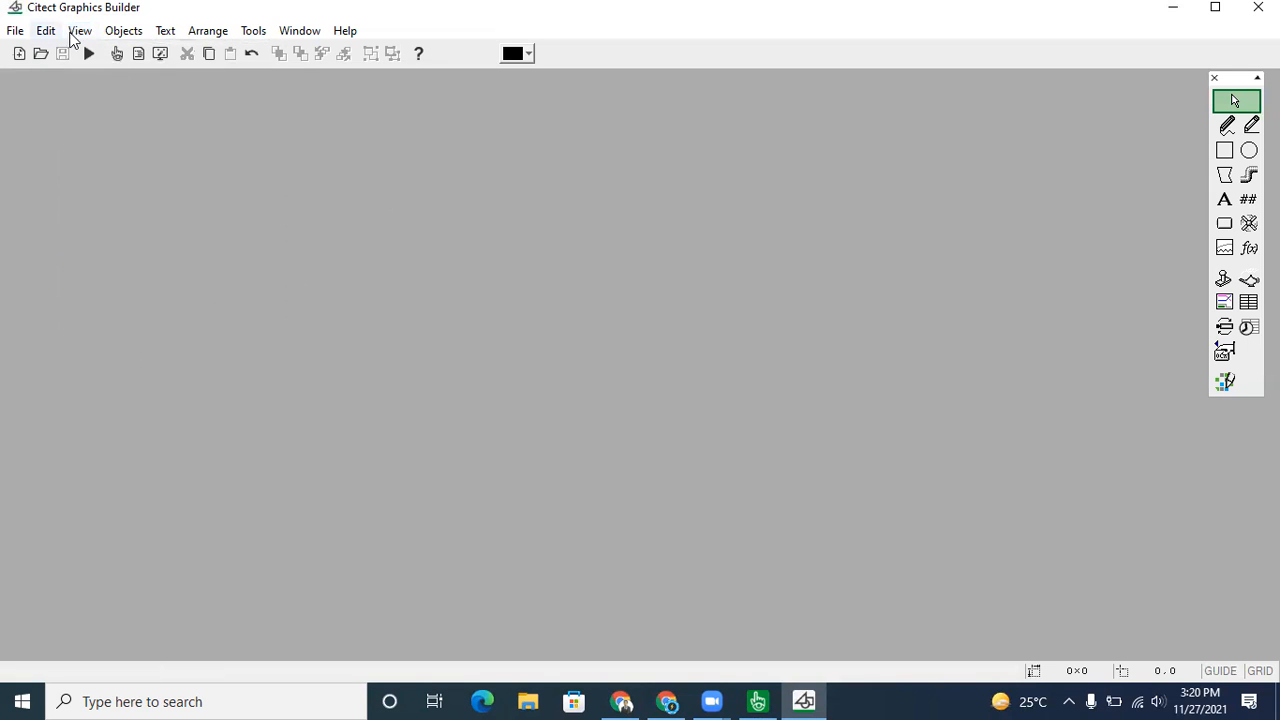
click(80, 31)
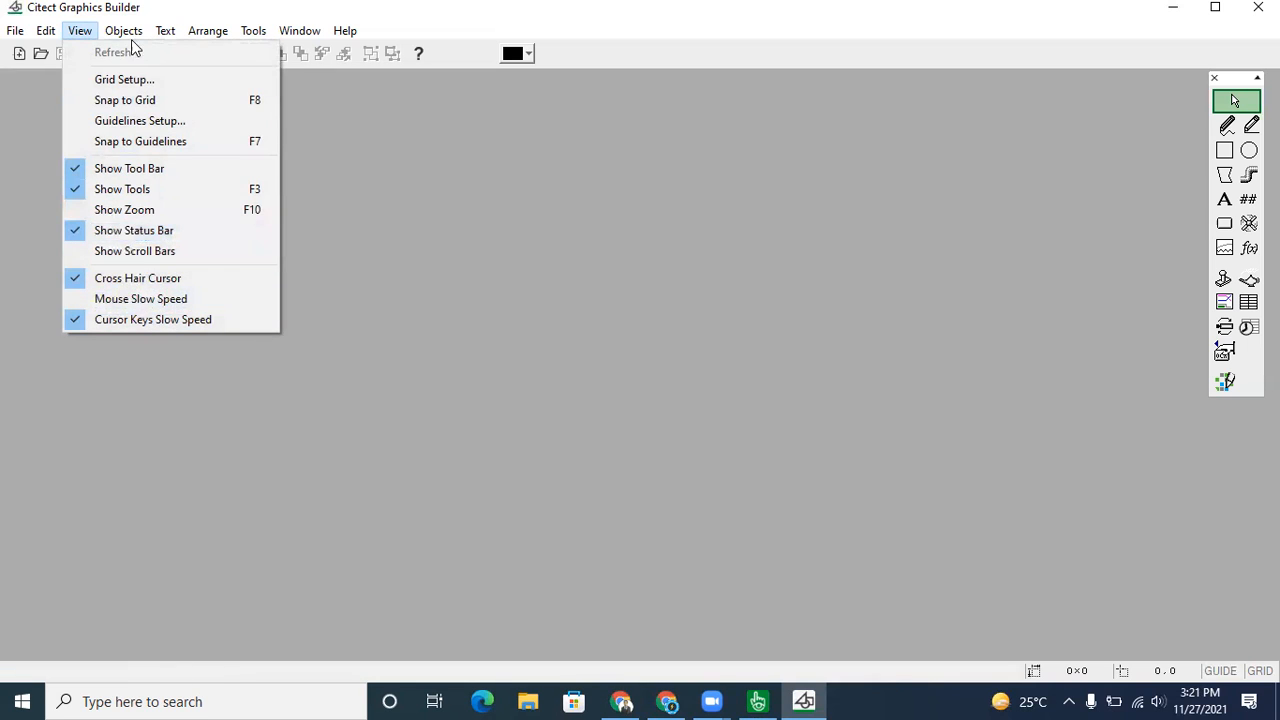
mouse_move(124, 30)
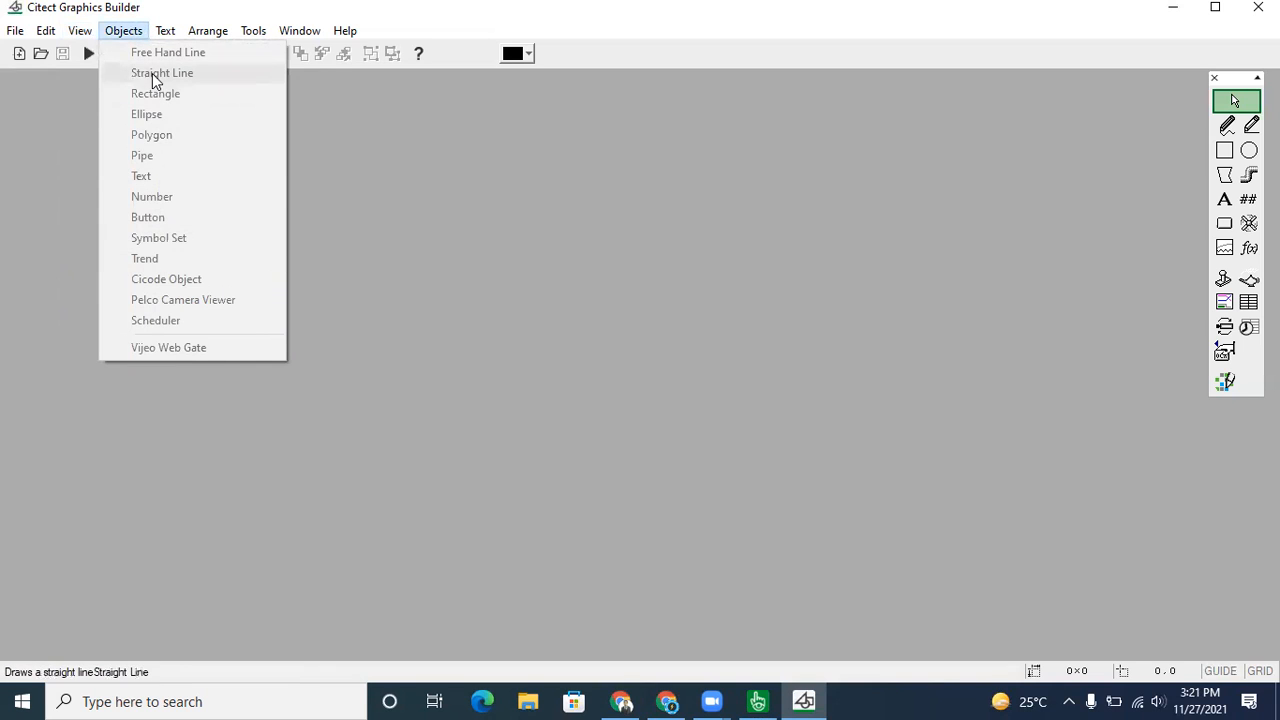
mouse_move(165, 30)
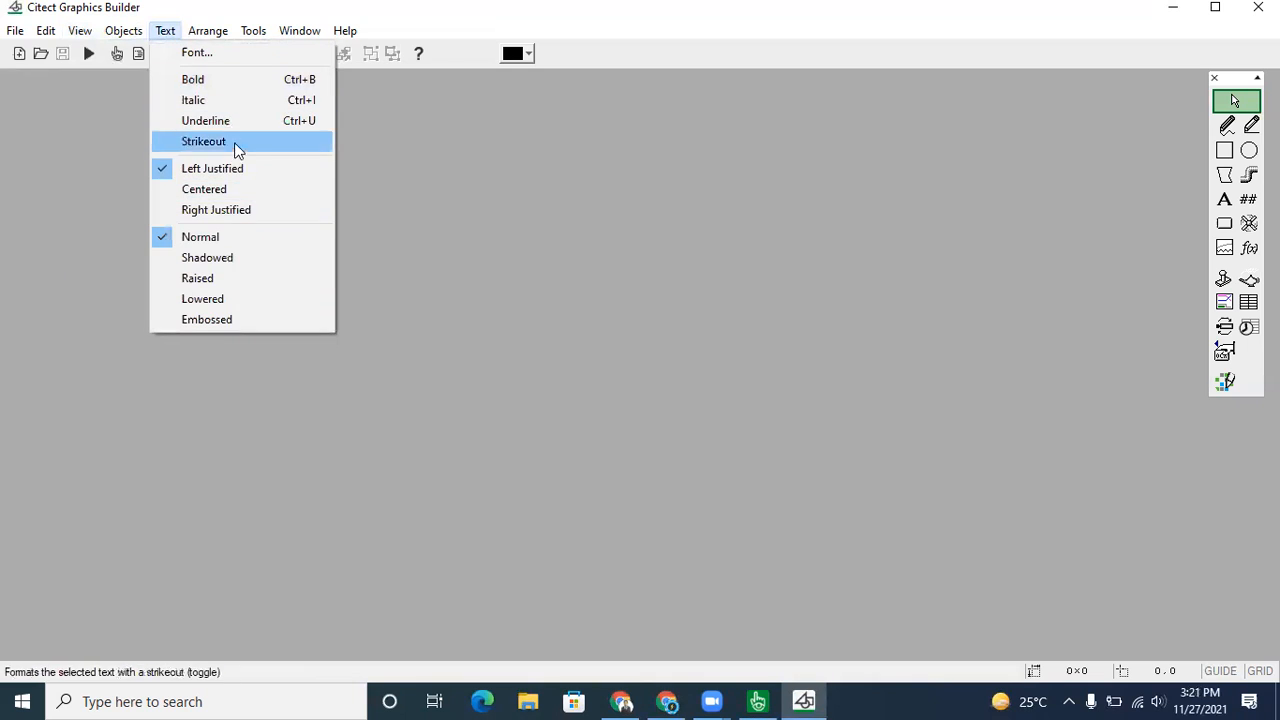
mouse_move(208, 30)
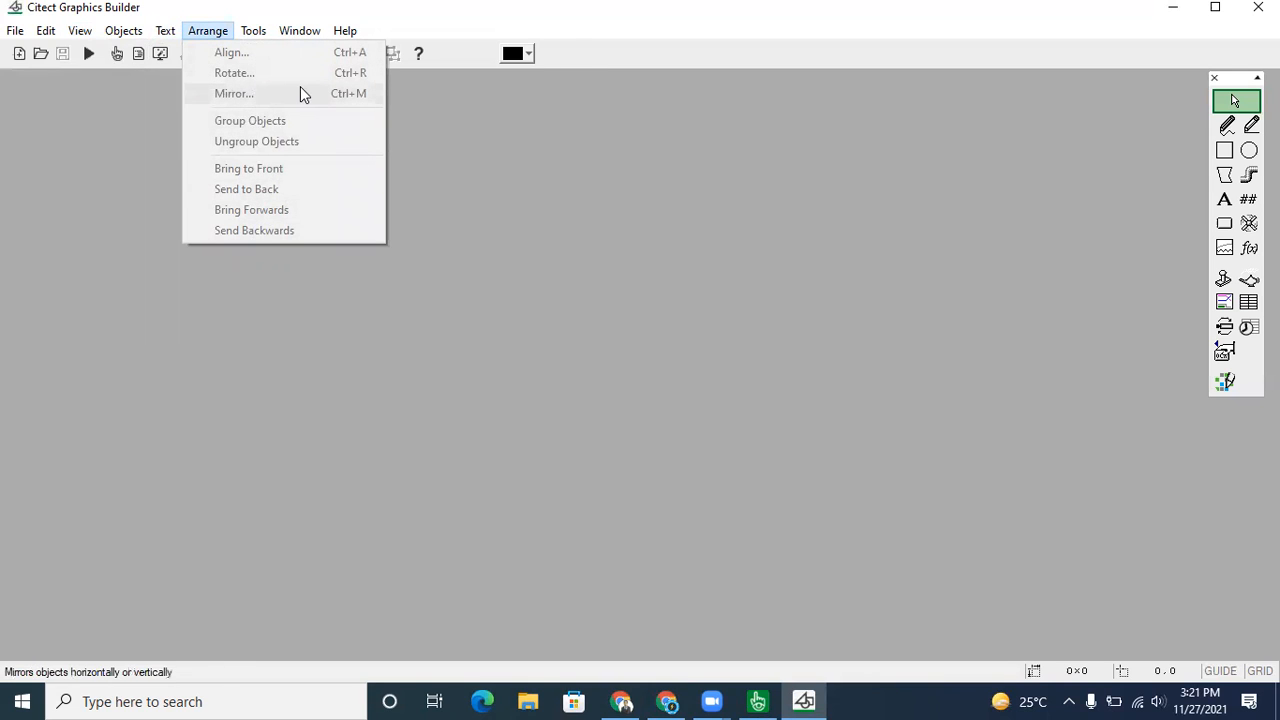
mouse_move(258, 32)
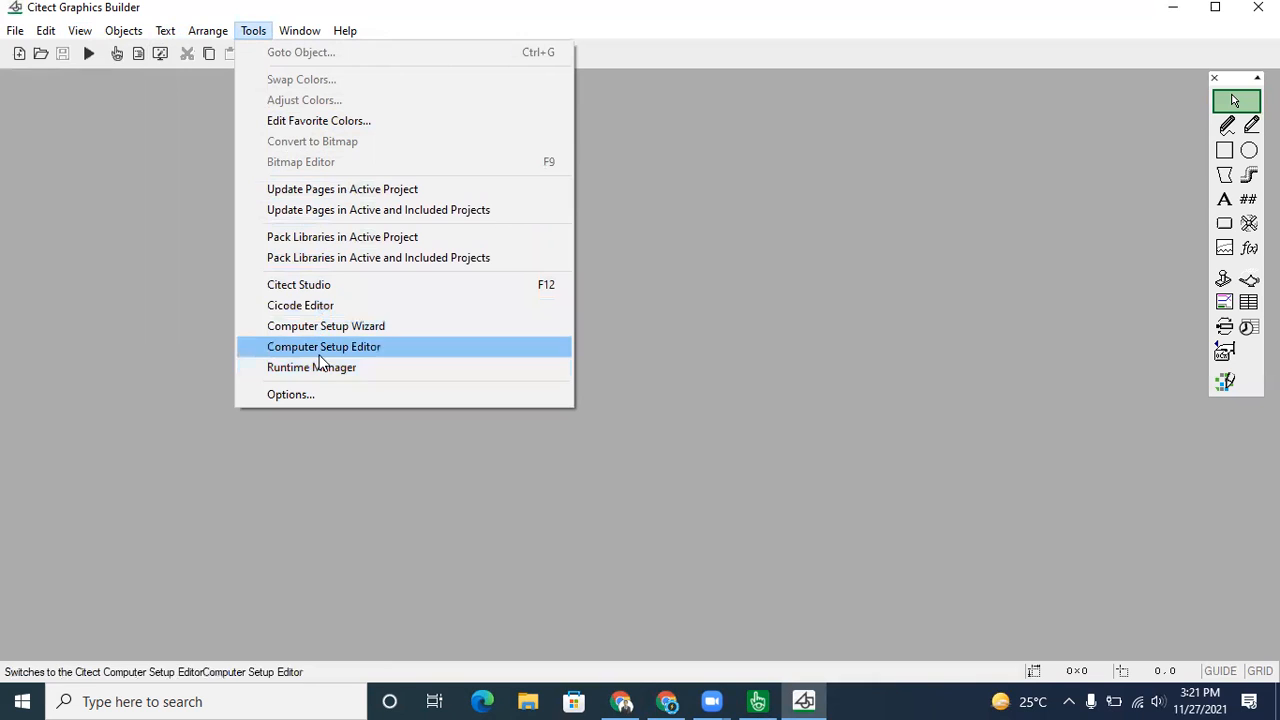
Review the Graphics Builder's general options, close them without changes, and look over the window arrangement commands
click(262, 396)
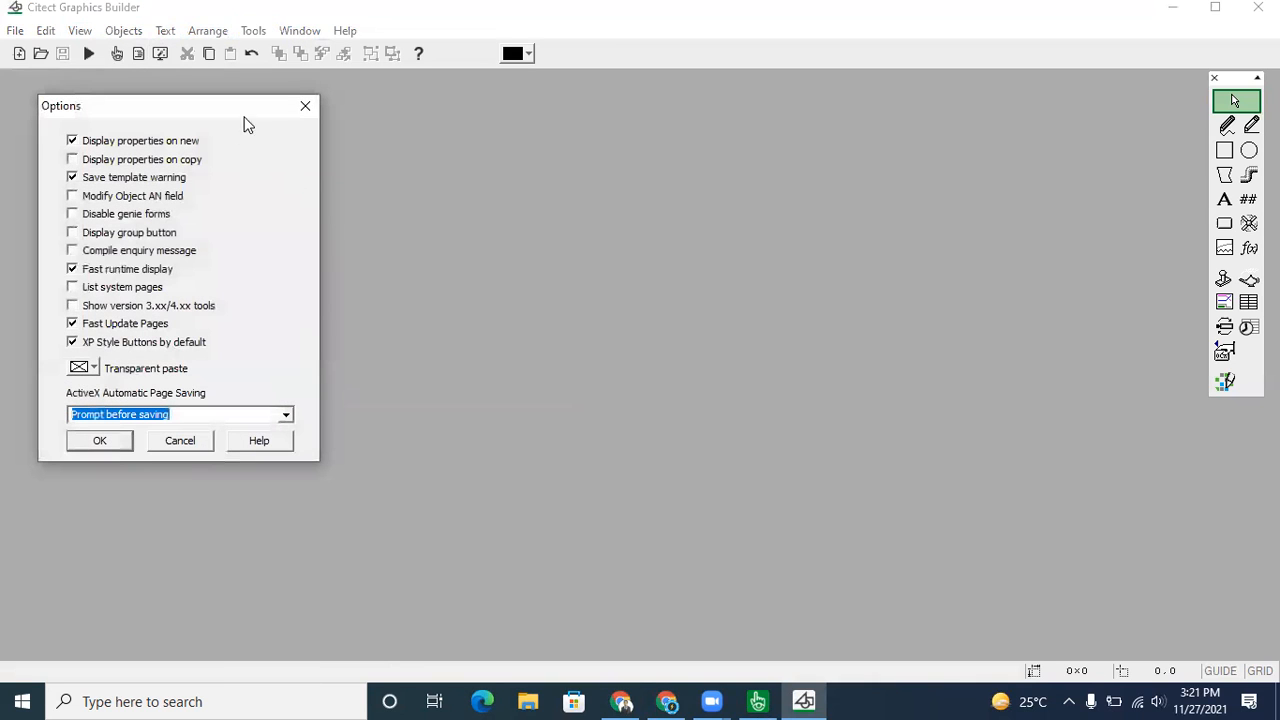
click(305, 105)
click(253, 30)
mouse_move(290, 38)
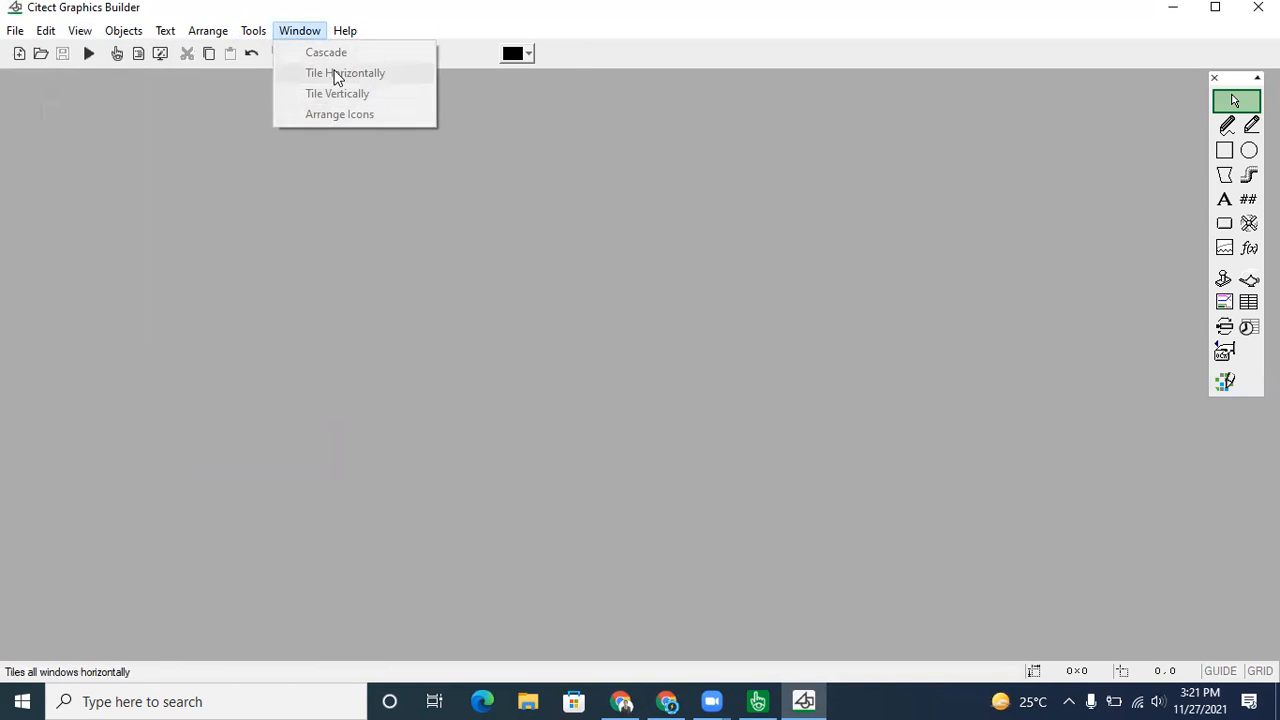
mouse_move(345, 31)
click(181, 160)
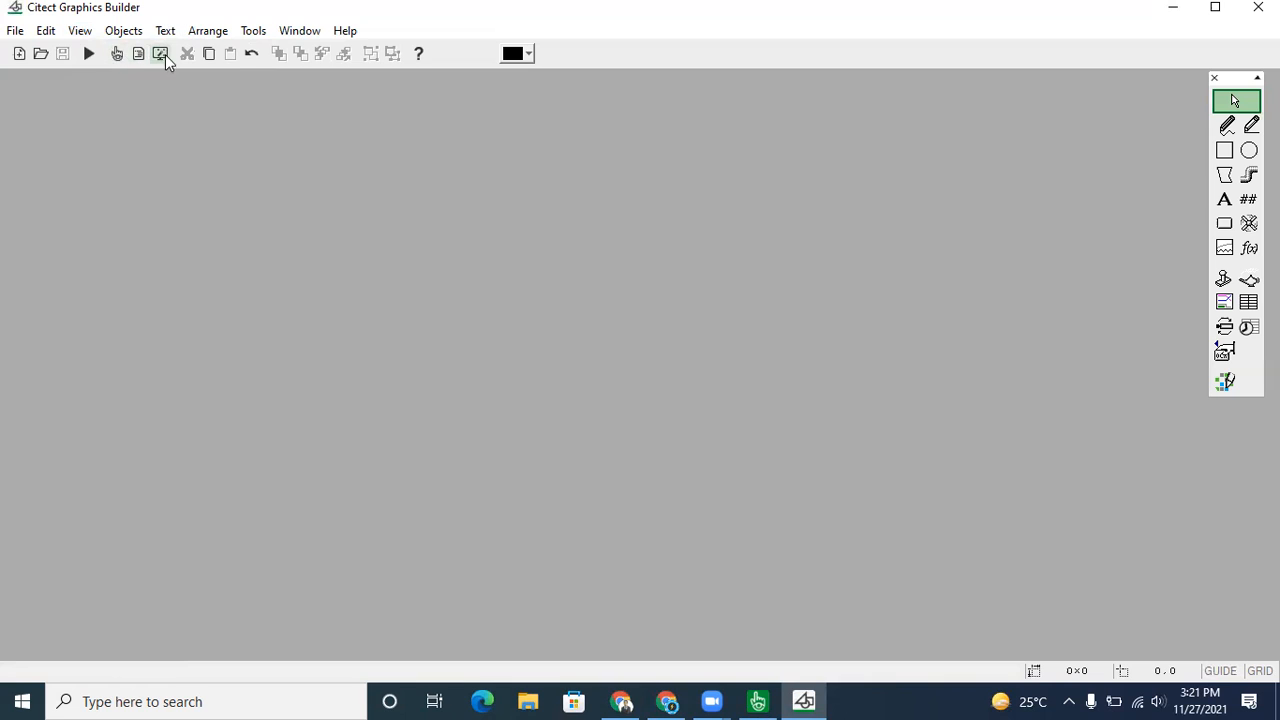
Change the current drawing colour to cyan and set it back to black
click(527, 54)
click(527, 54)
click(527, 54)
click(527, 54)
click(527, 54)
click(613, 122)
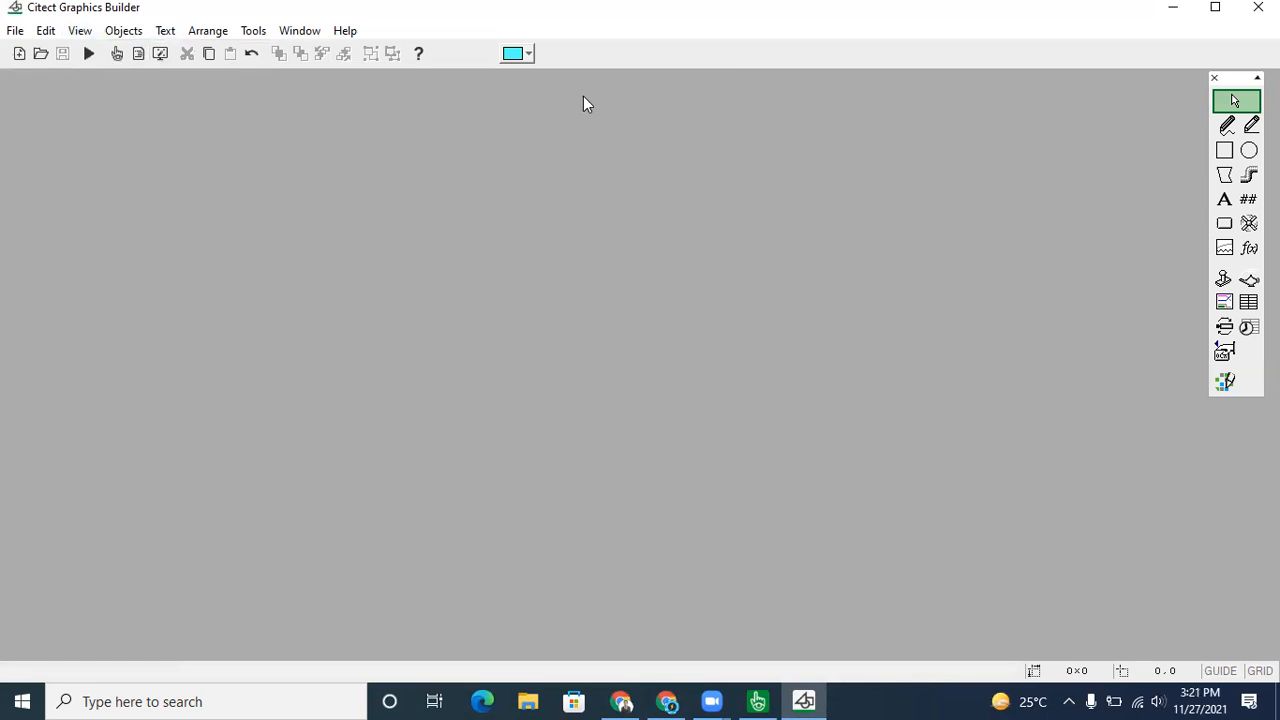
click(528, 56)
click(518, 80)
Start a new graphics page based on a pre-defined template
click(19, 55)
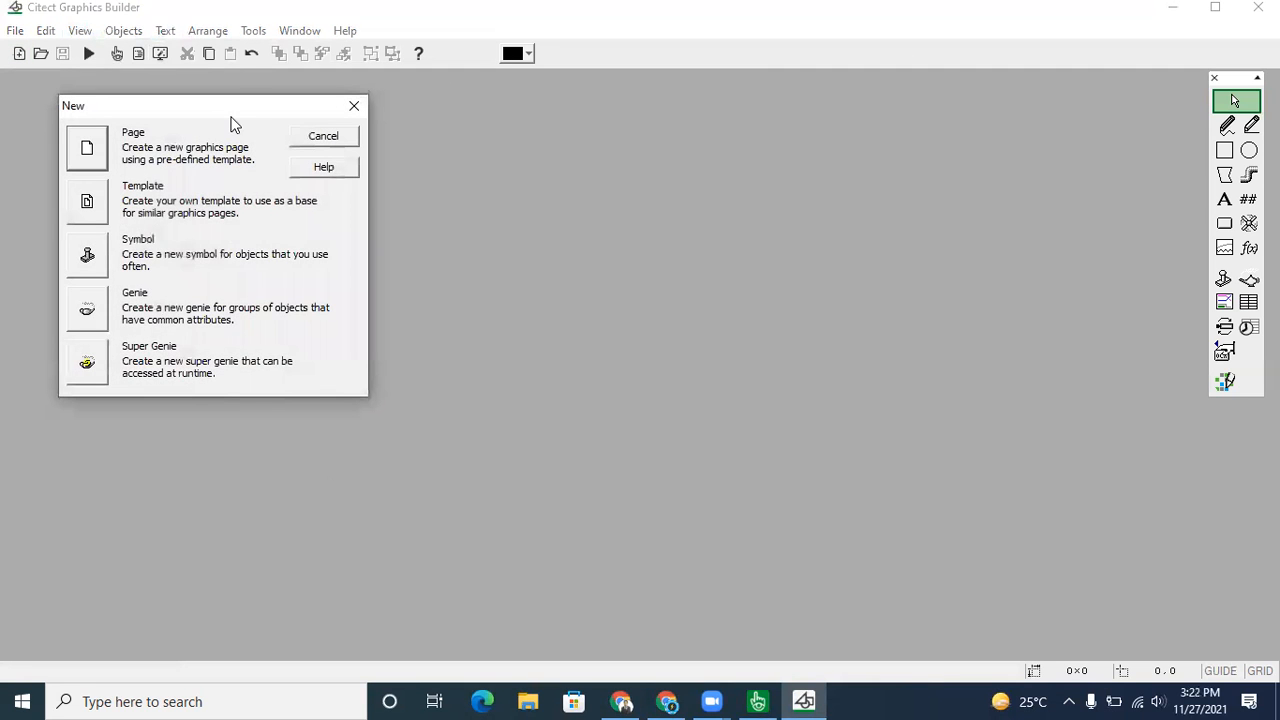
drag(231, 123, 428, 126)
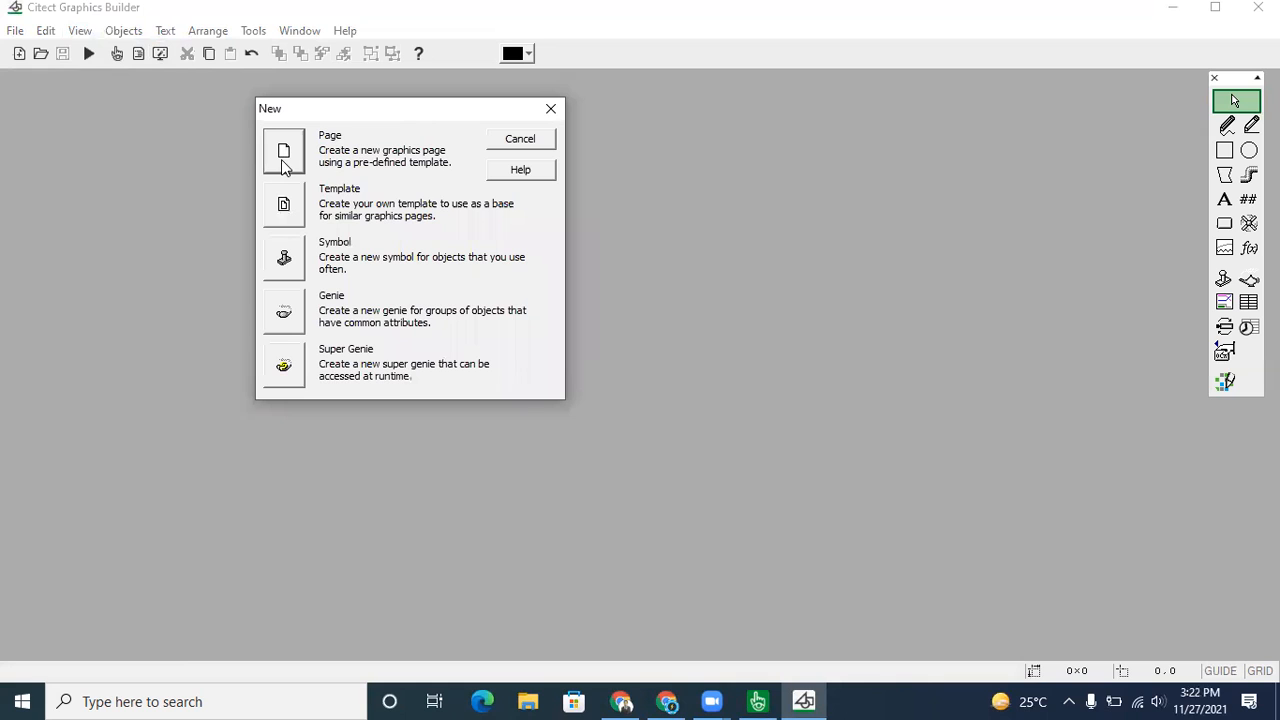
click(283, 166)
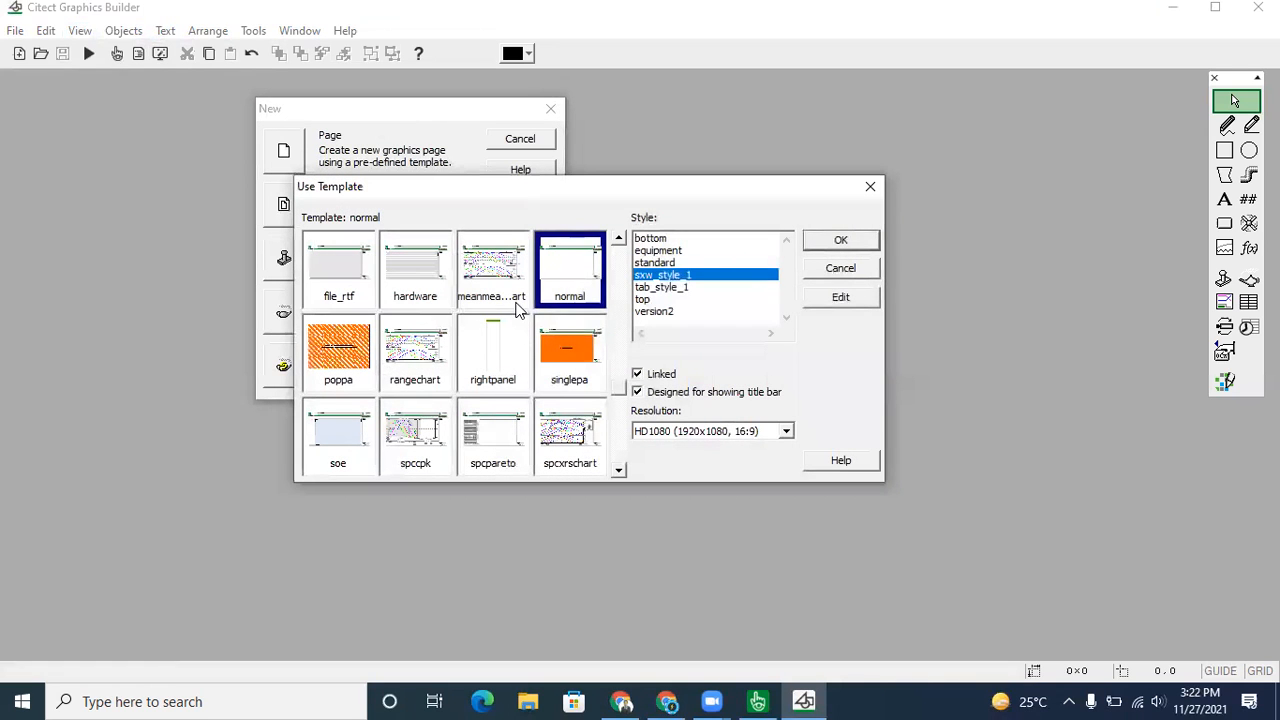
Look through the sxw_style_1 page templates, including databrowse, disabled, file and file_html, and choose the blank template
click(620, 243)
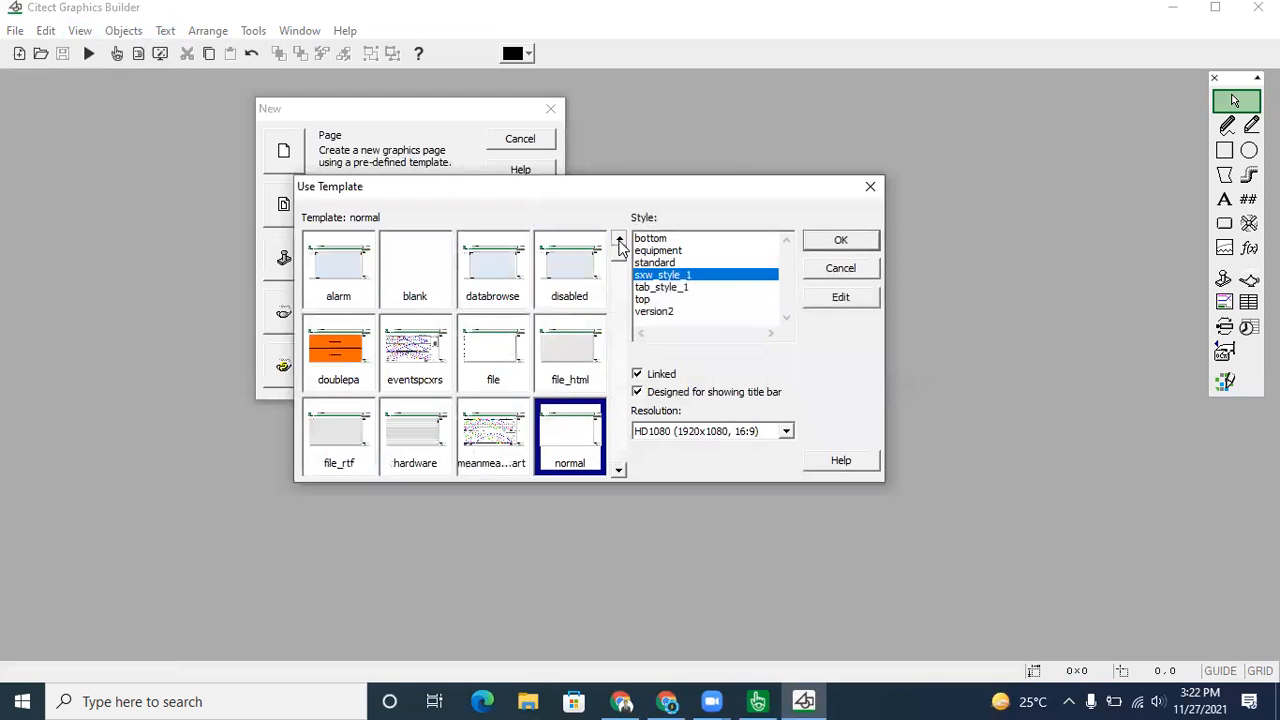
click(362, 274)
click(503, 293)
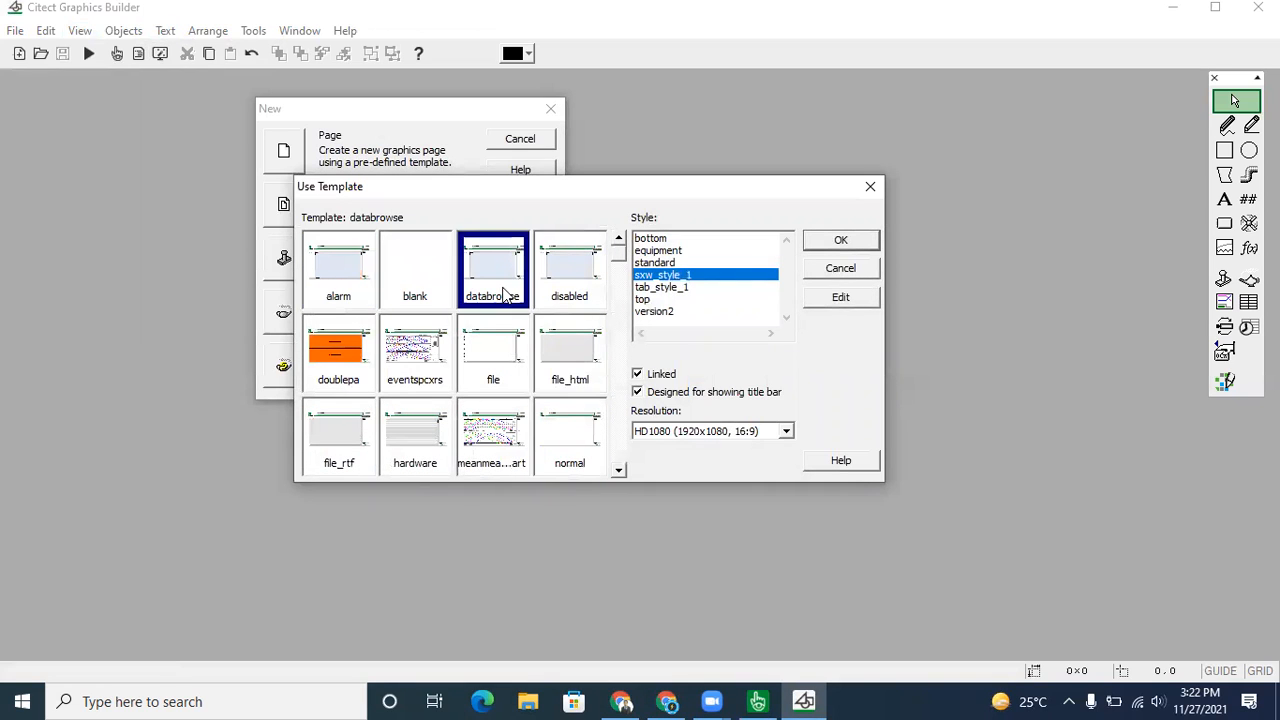
click(560, 288)
click(320, 386)
click(430, 380)
click(500, 380)
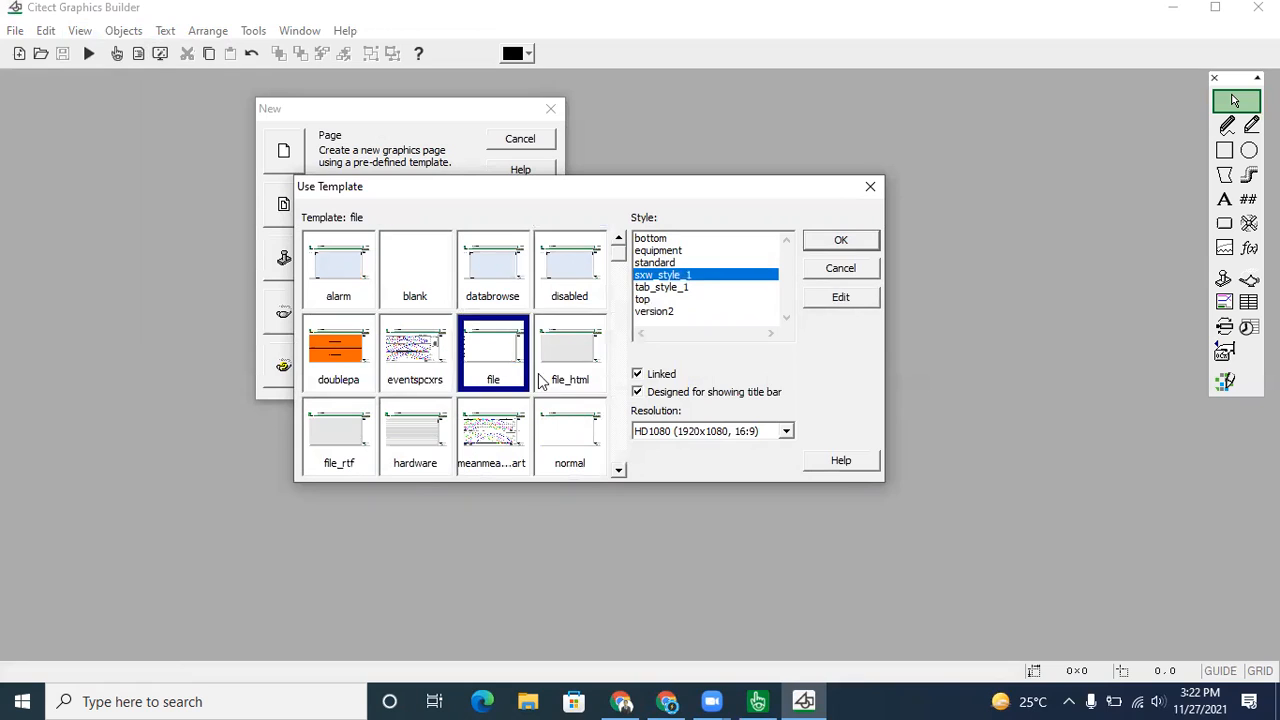
click(572, 378)
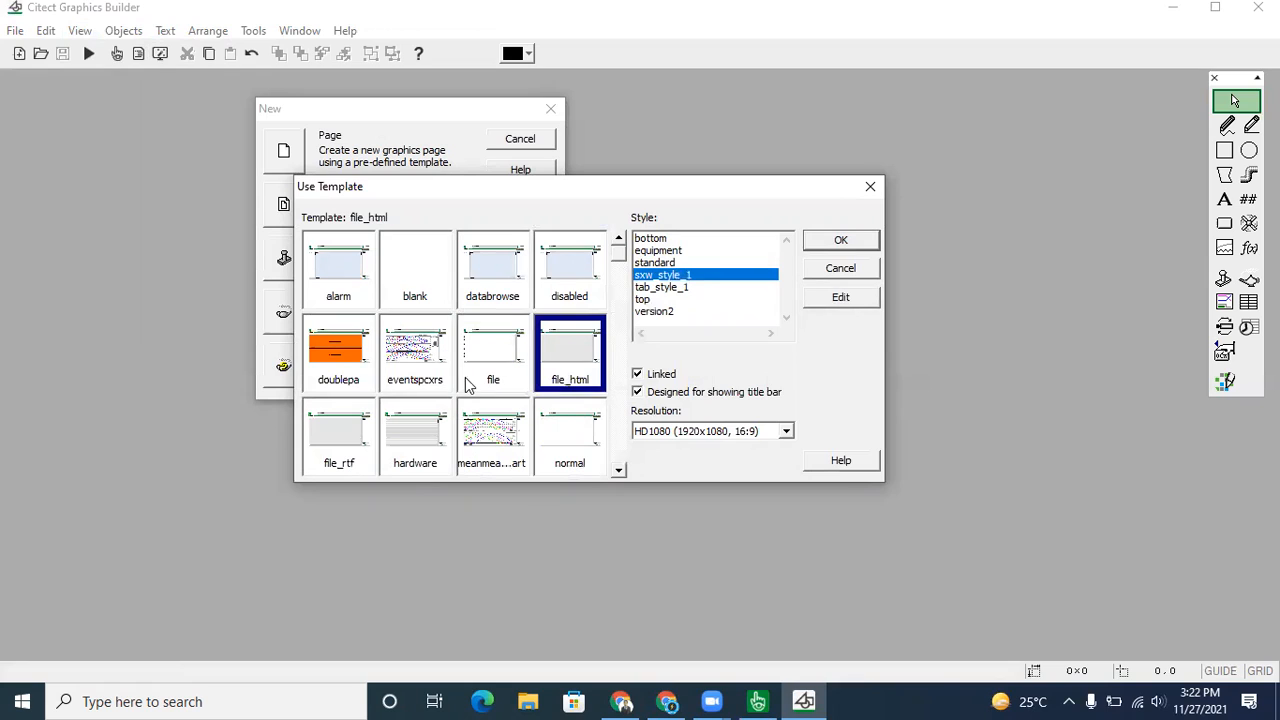
click(428, 288)
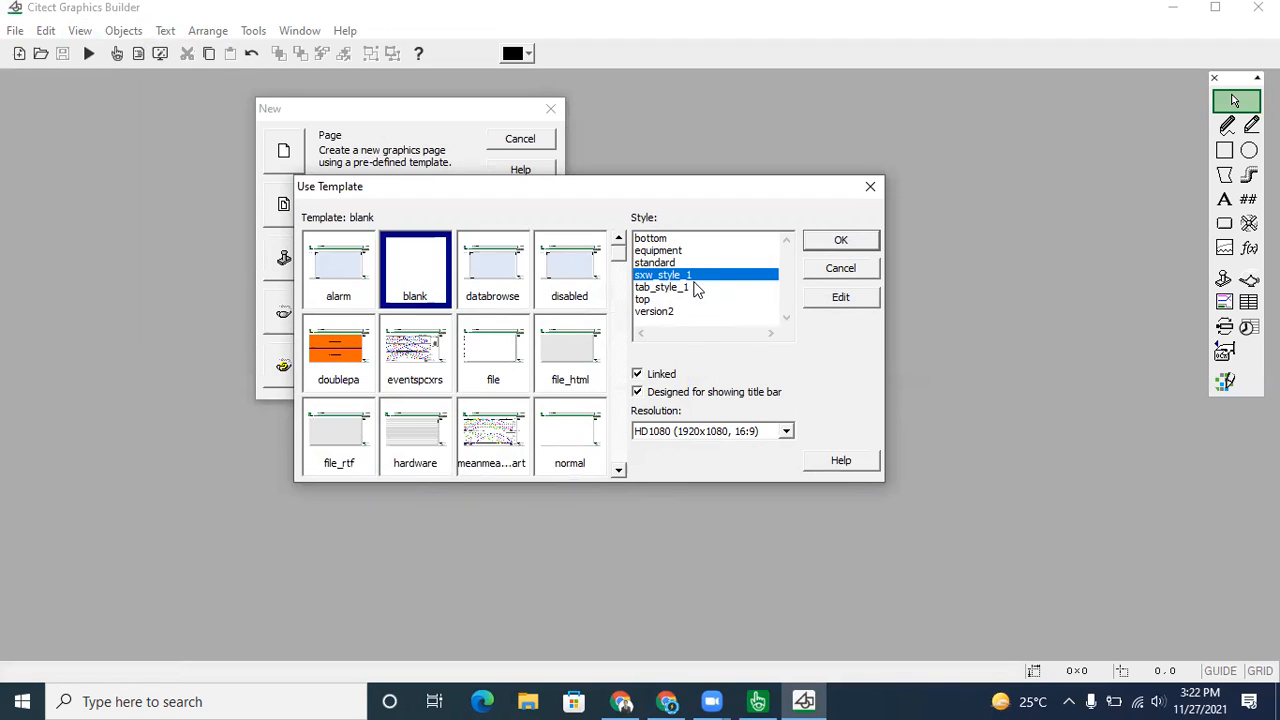
Compare the standard, equipment, bottom, top and tab_style_1 template styles, then create the page from the blank template in sxw_style_1
click(660, 264)
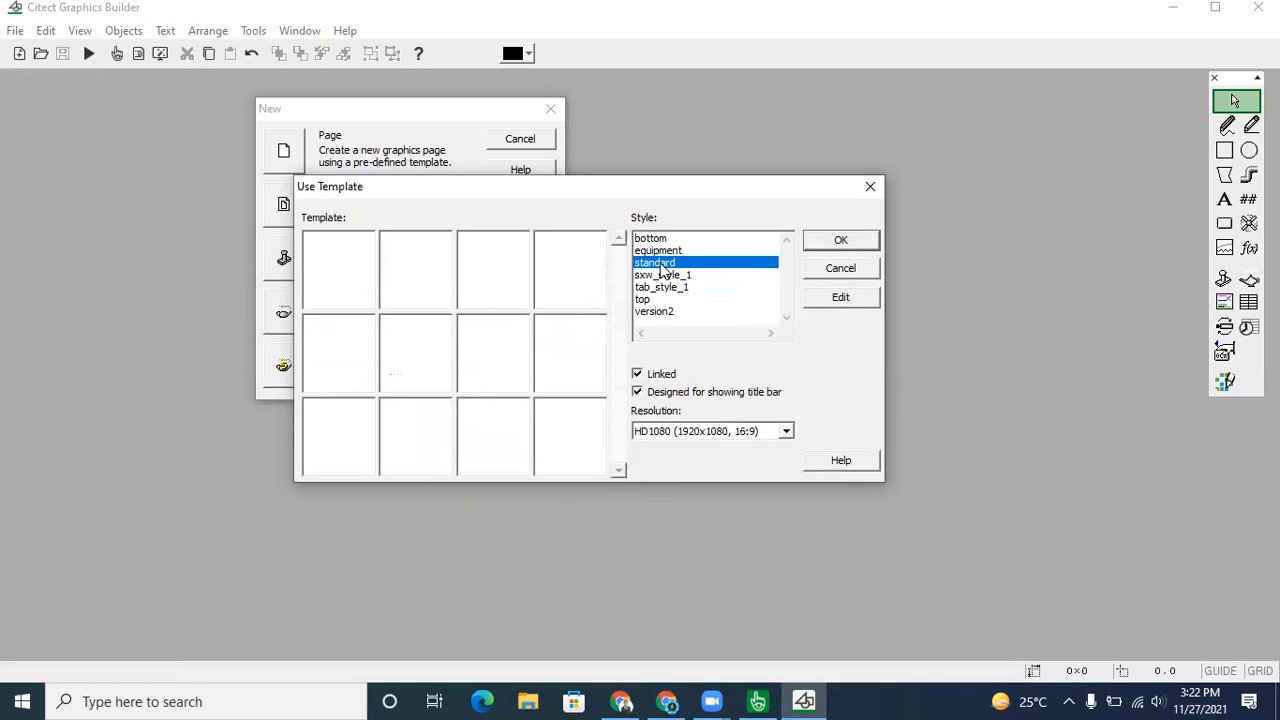
click(666, 252)
click(665, 239)
click(669, 299)
click(668, 288)
click(666, 275)
click(414, 268)
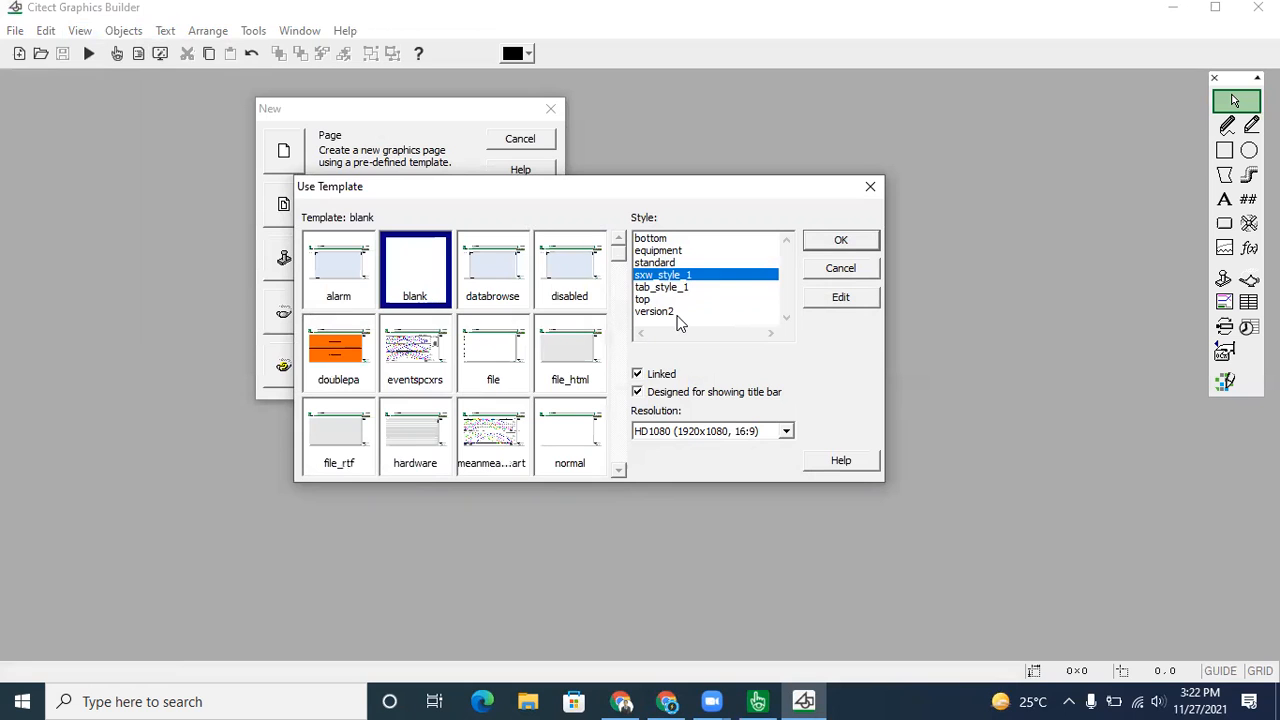
double_click(419, 290)
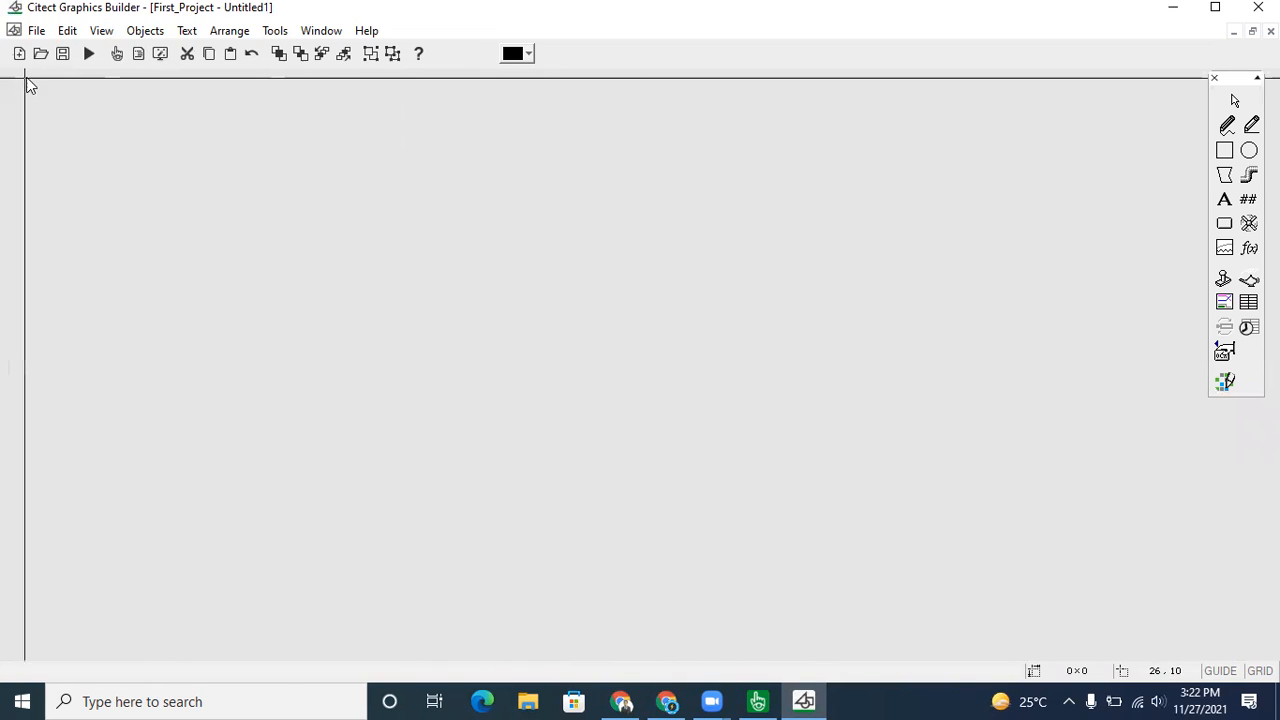
Turn off the cross hair cursor for the new page
click(101, 30)
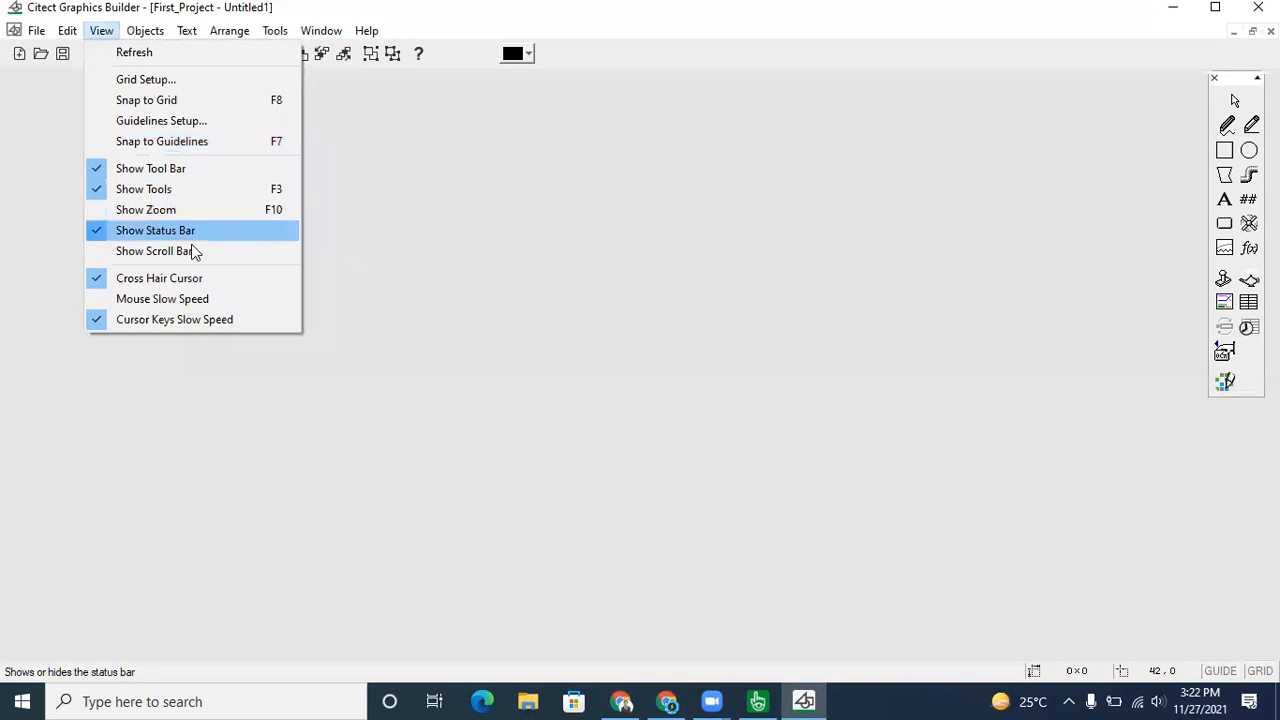
click(206, 278)
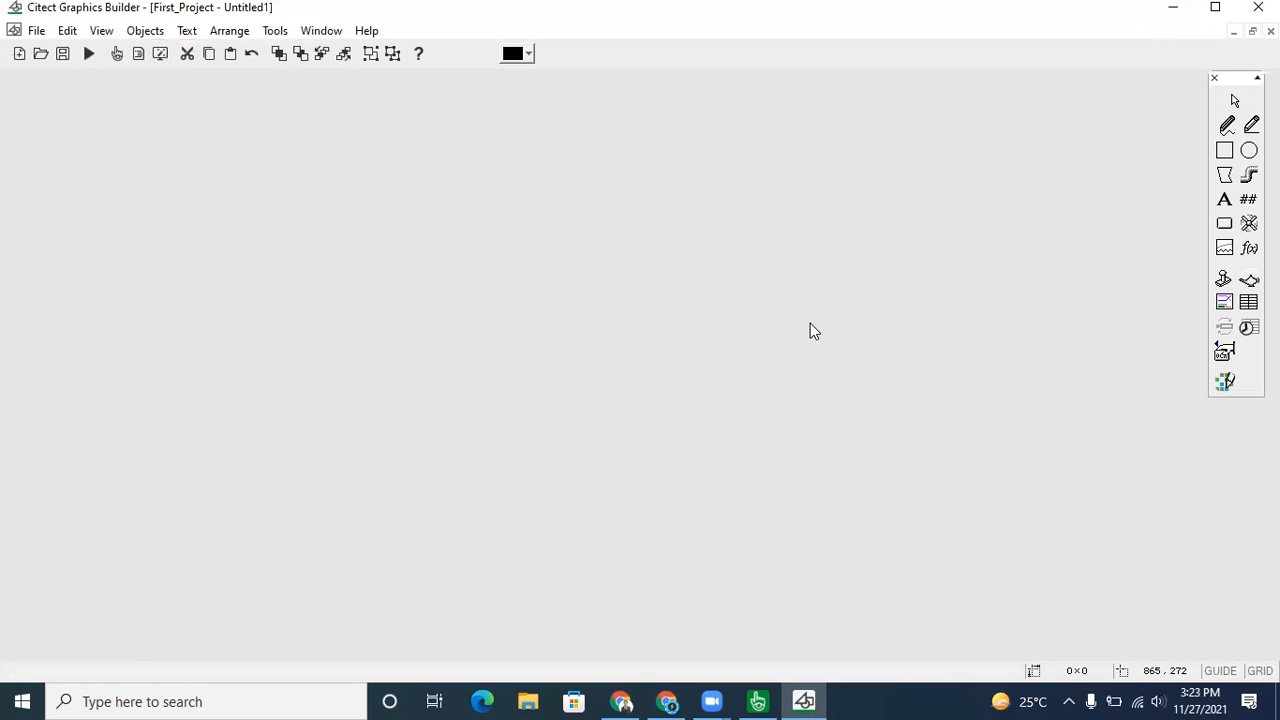
Minimize the Citect windows, open Analog IOs.docx from the desktop in Word, and maximize the document window
click(1172, 7)
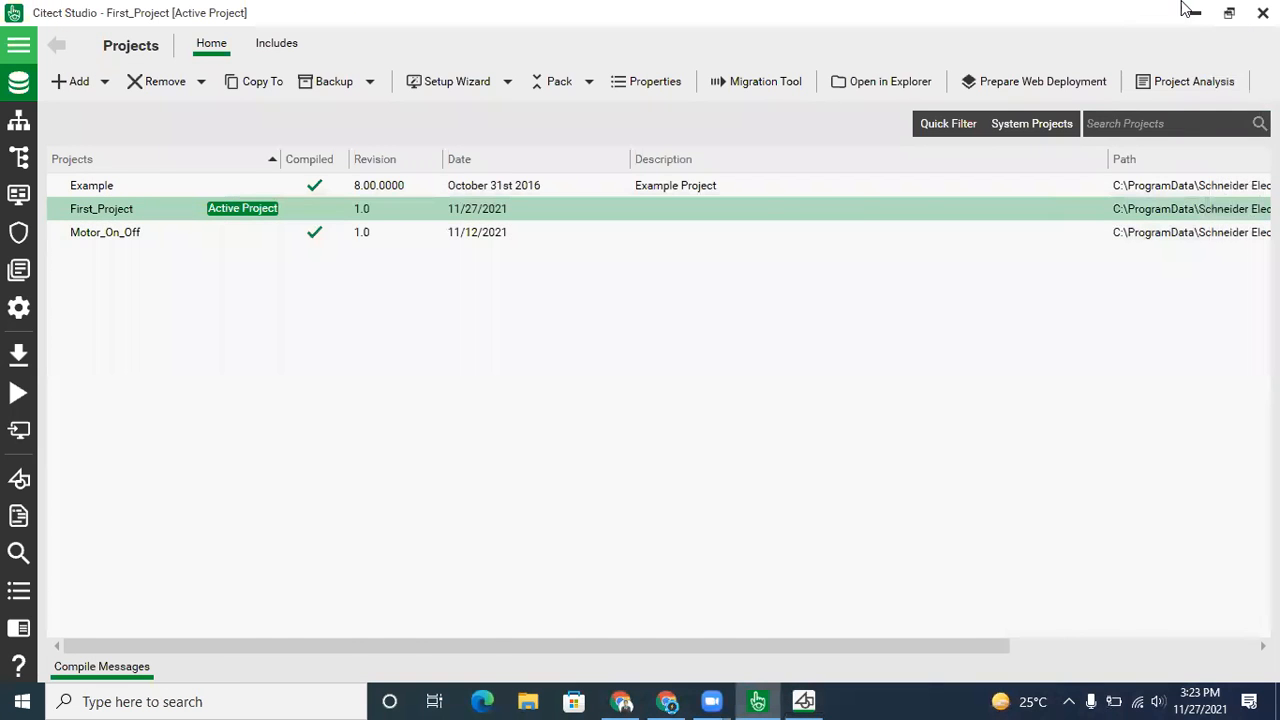
click(1184, 7)
double_click(980, 354)
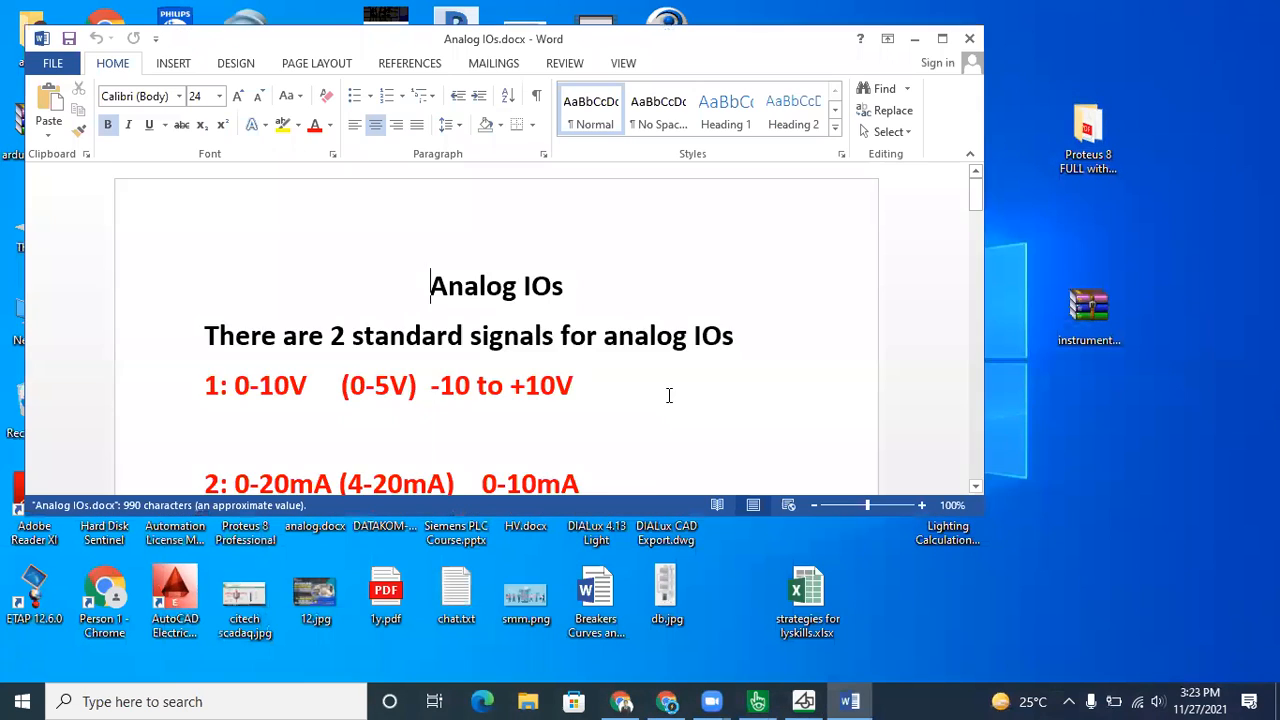
scroll(669, 394, down, 5)
click(942, 38)
Add the lines "Internal Tags" and "External Tags" on the empty last page of the document
scroll(731, 414, down, 4)
scroll(654, 489, down, 20)
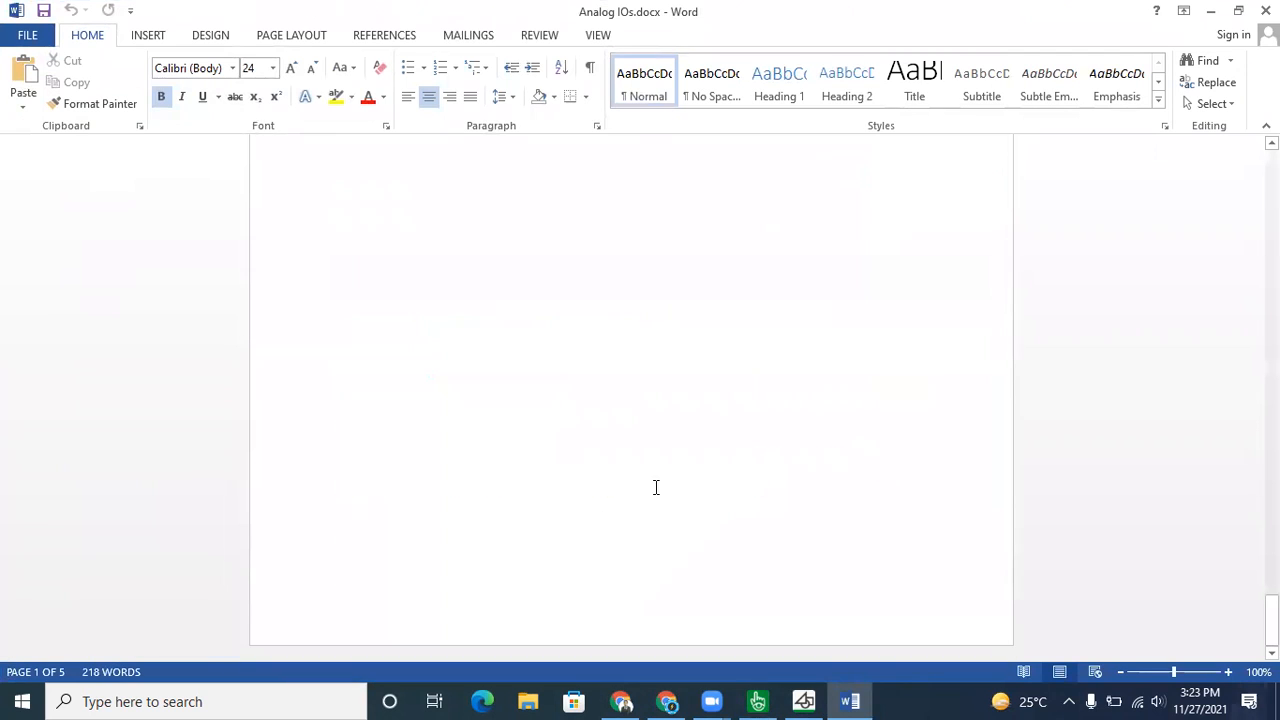
scroll(635, 440, up, 3)
scroll(635, 440, down, 3)
click(634, 440)
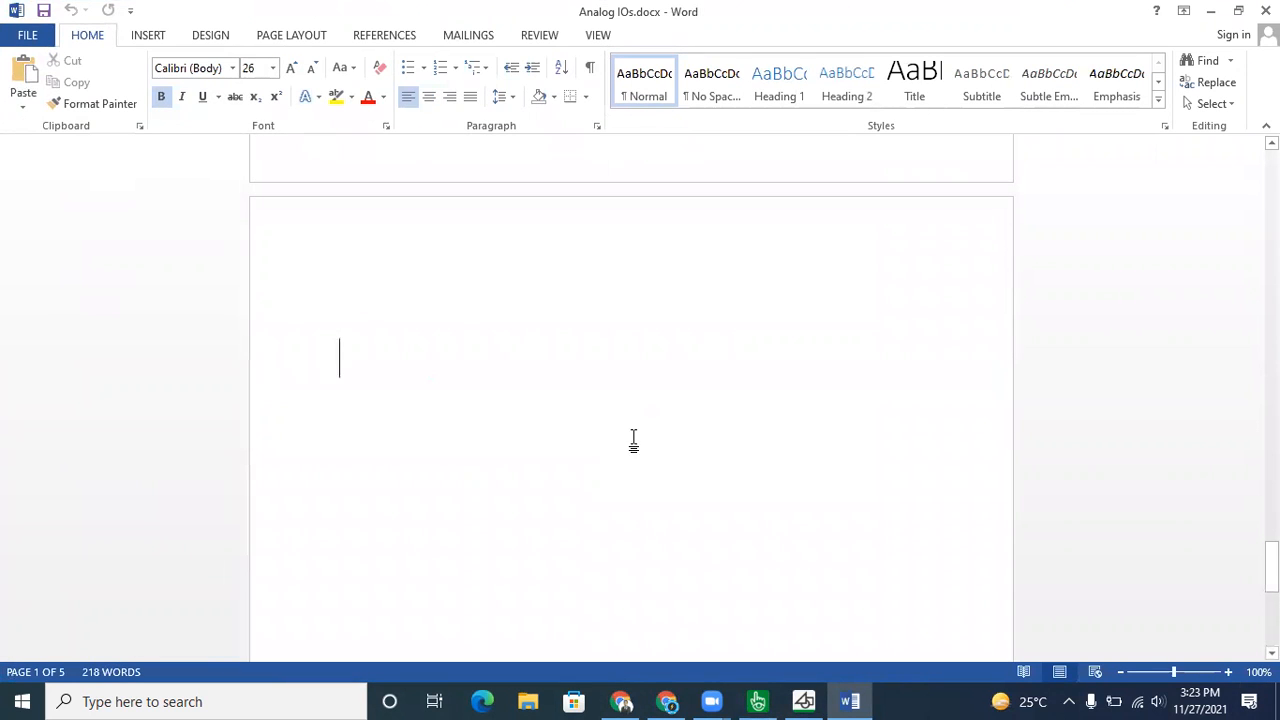
key(BackSpace)
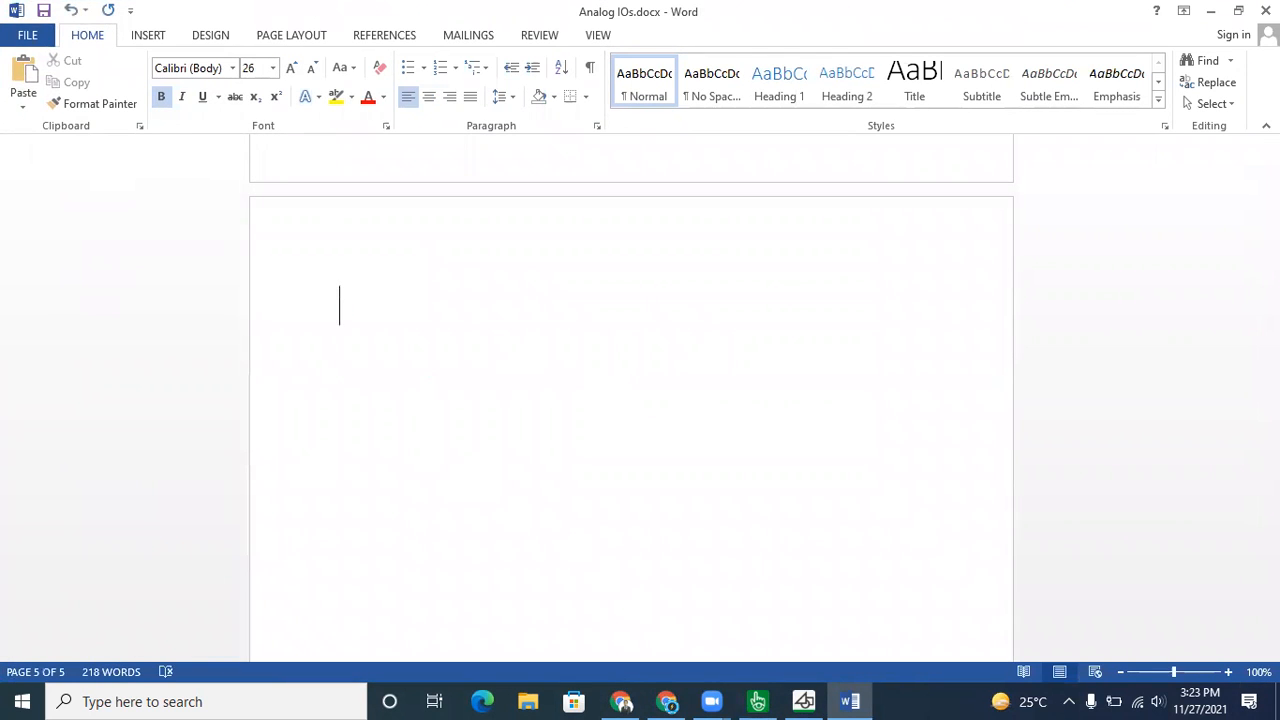
text(Internal T)
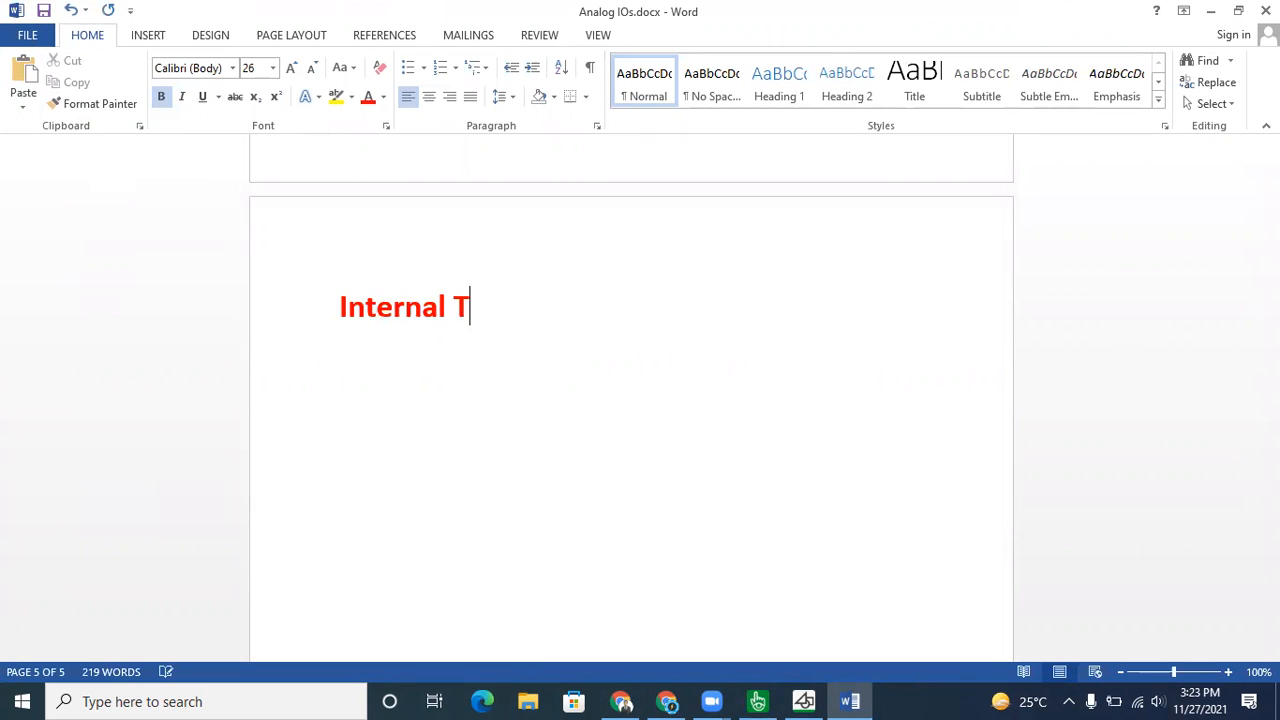
text(ags)
key(Return)
text(External Tagd)
key(BackSpace)
text(s)
key(Return)
Extend the Internal Tags line with an arrow and the text "local variable"
click(726, 314)
text(-> )
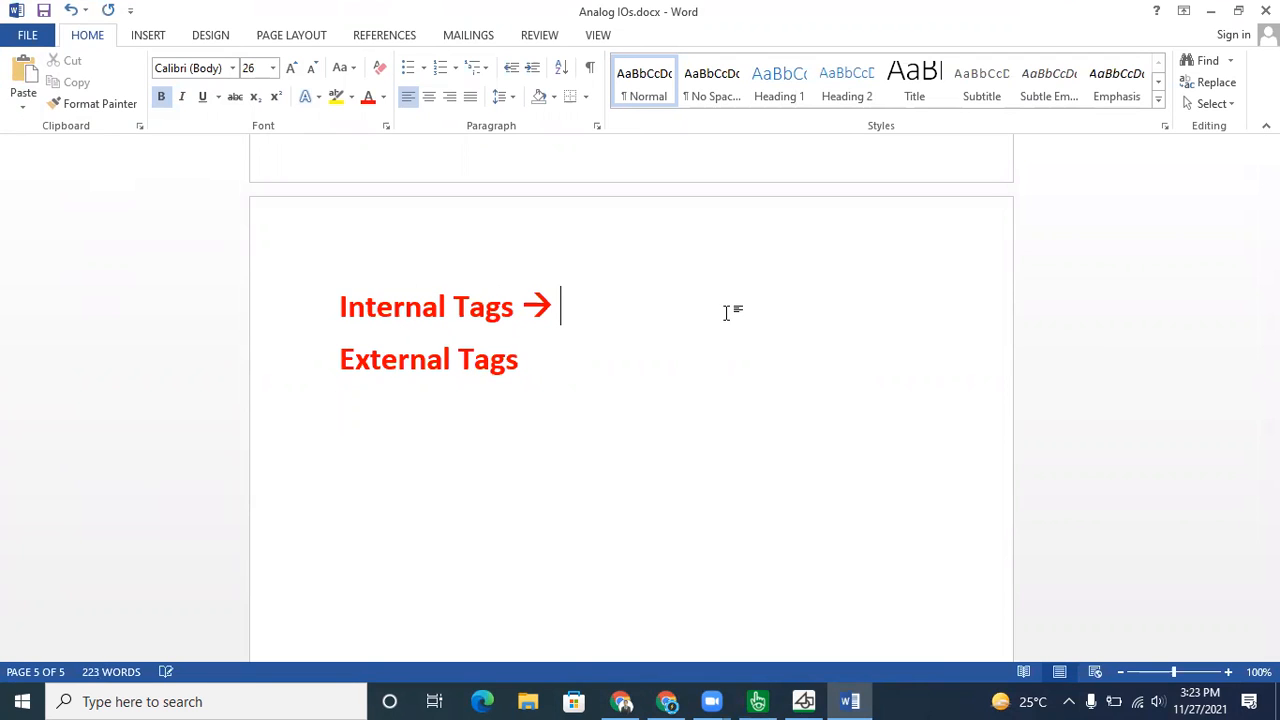
text(loc)
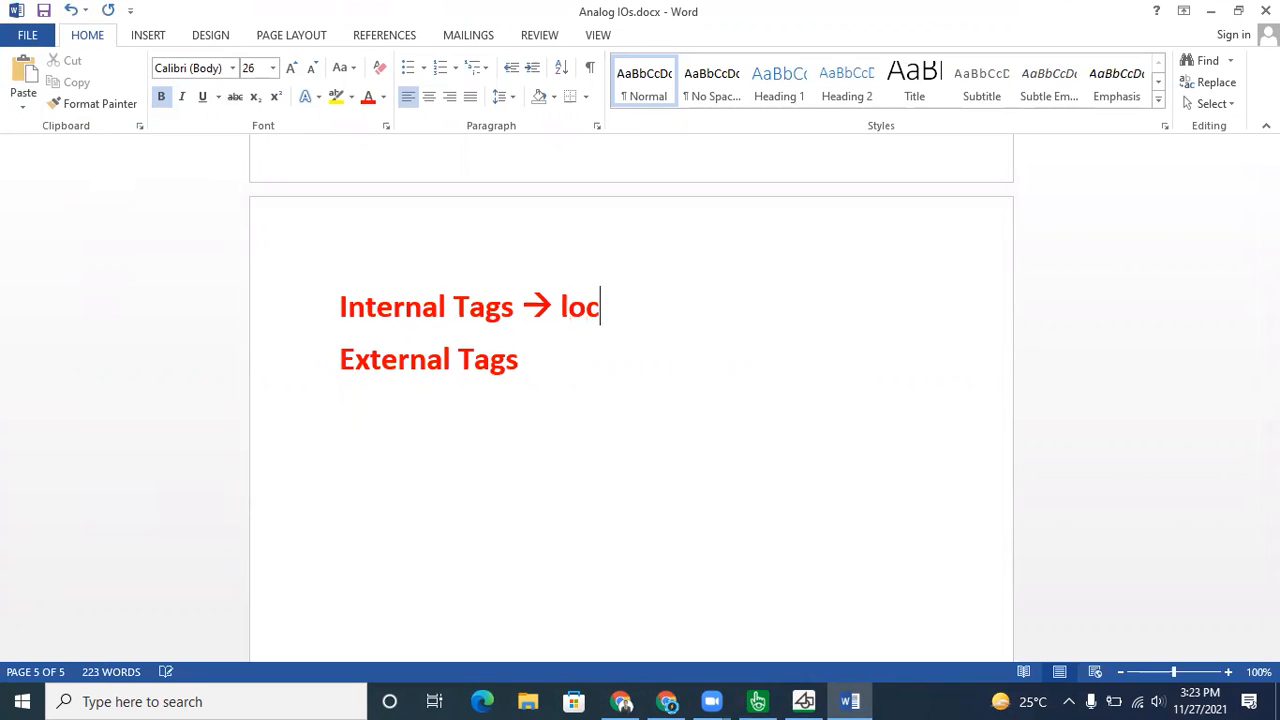
text(al varibal)
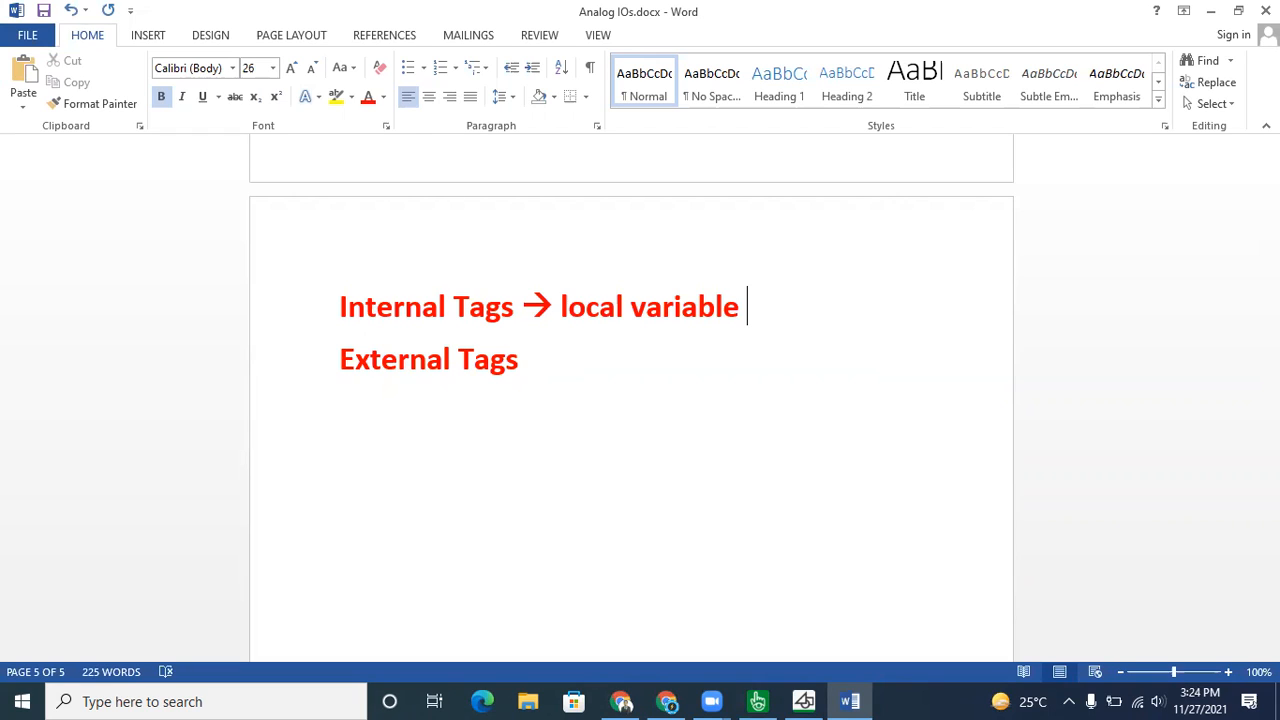
key(Down)
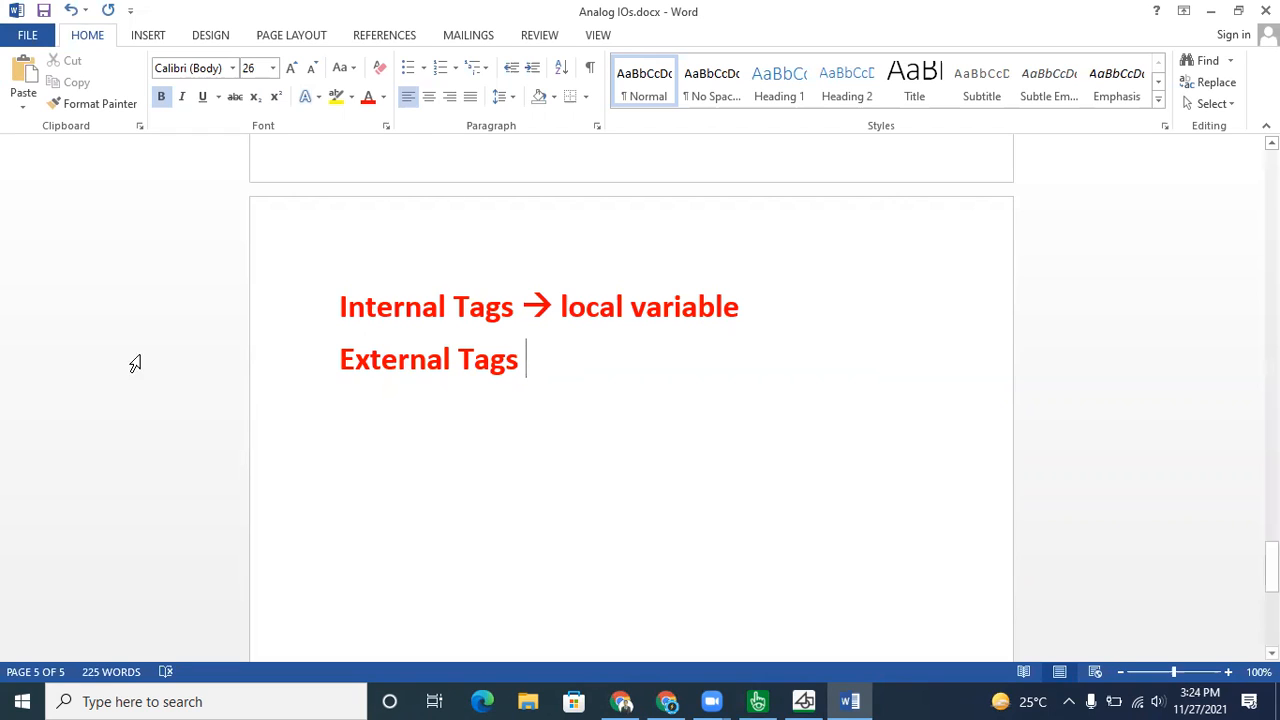
drag(340, 307, 760, 320)
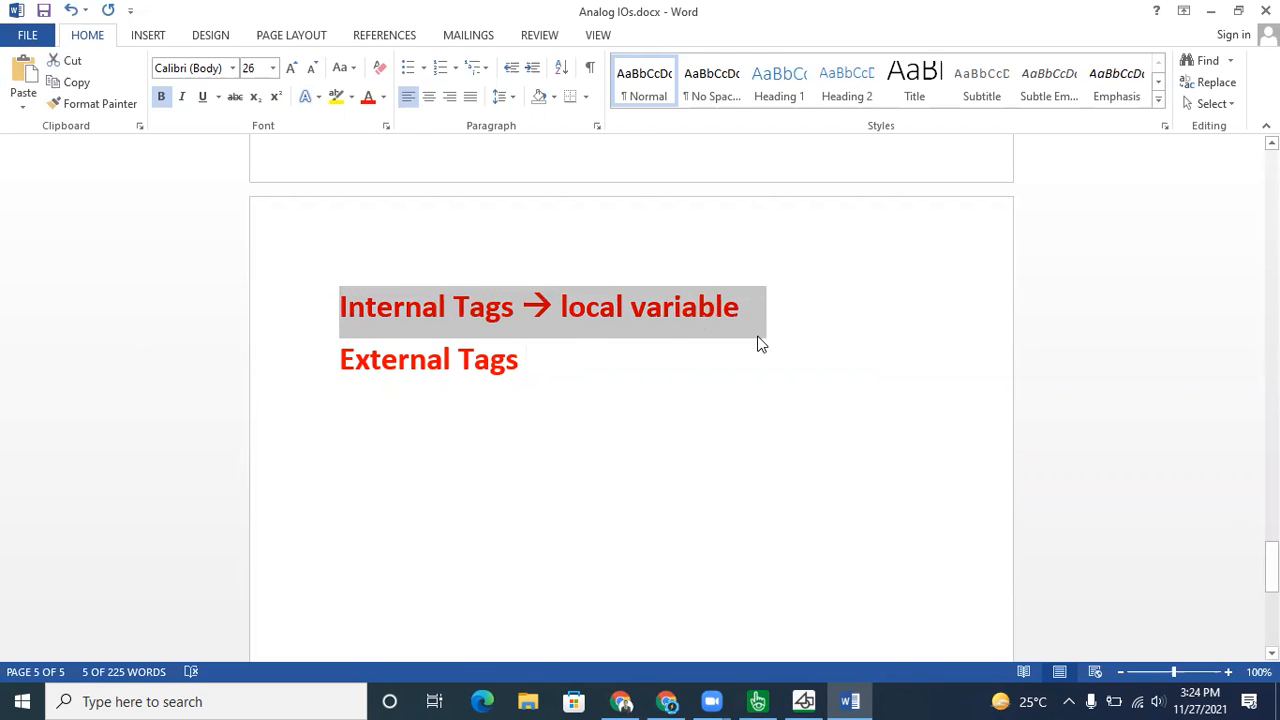
triple_click(444, 378)
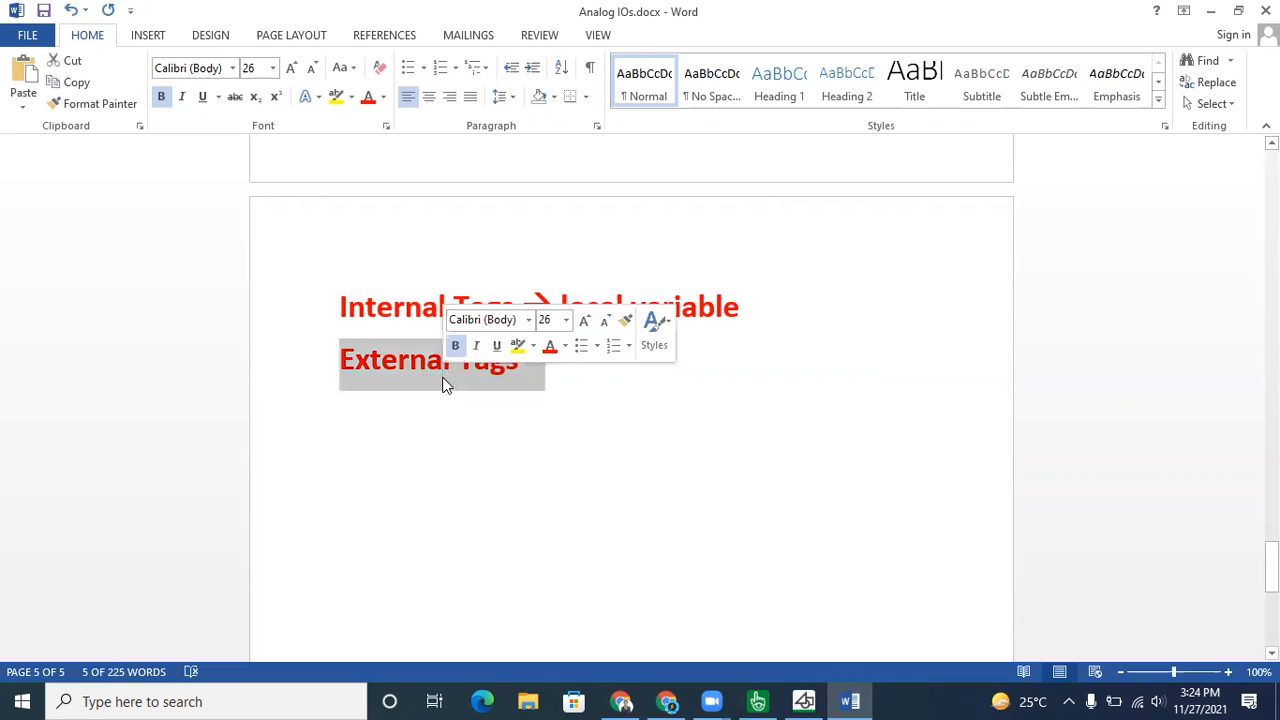
click(571, 372)
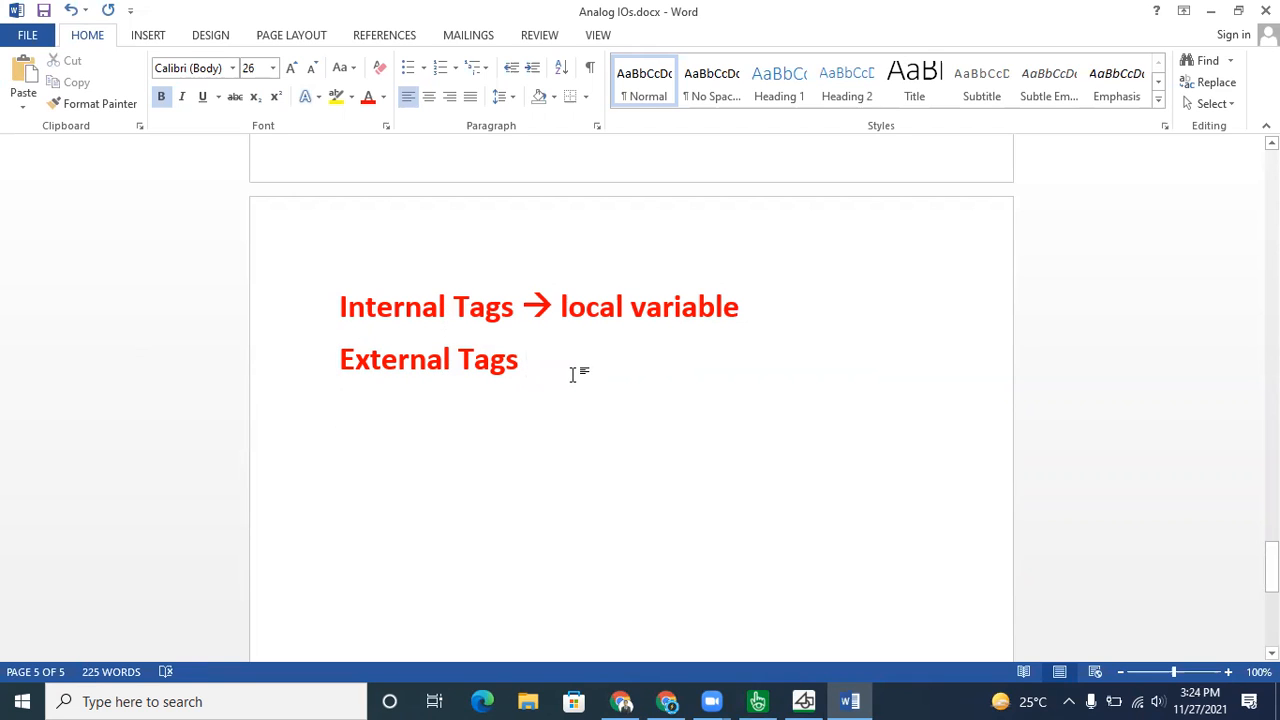
triple_click(357, 312)
click(437, 372)
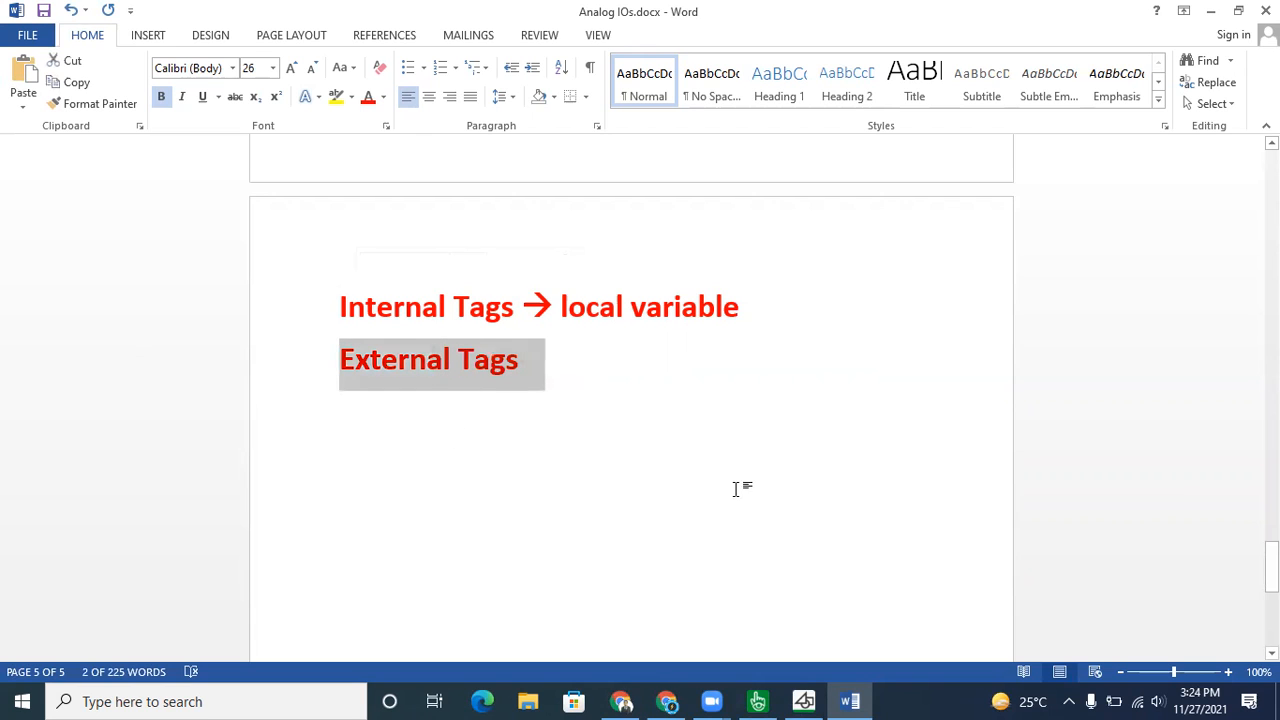
Switch back to Citect Graphics Builder and draw a looping freehand line about 1041 × 543 in size across the page
click(803, 699)
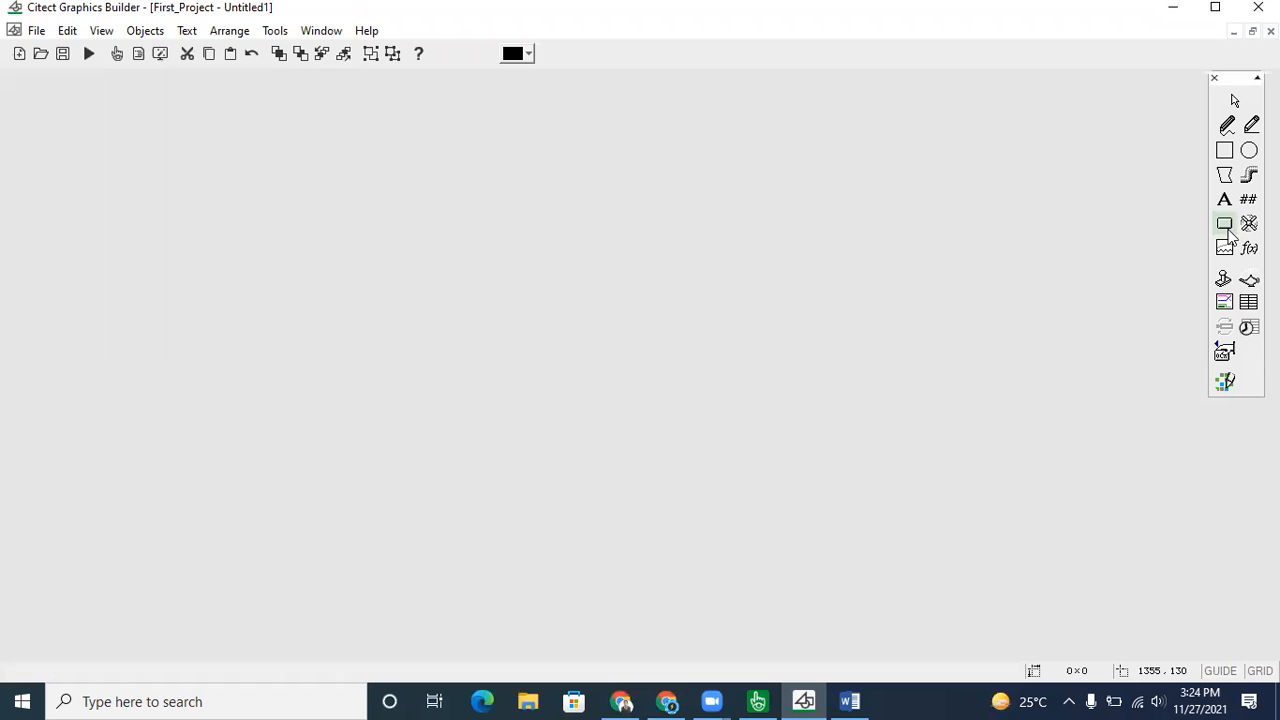
click(1228, 124)
drag(709, 172, 846, 190)
click(1150, 95)
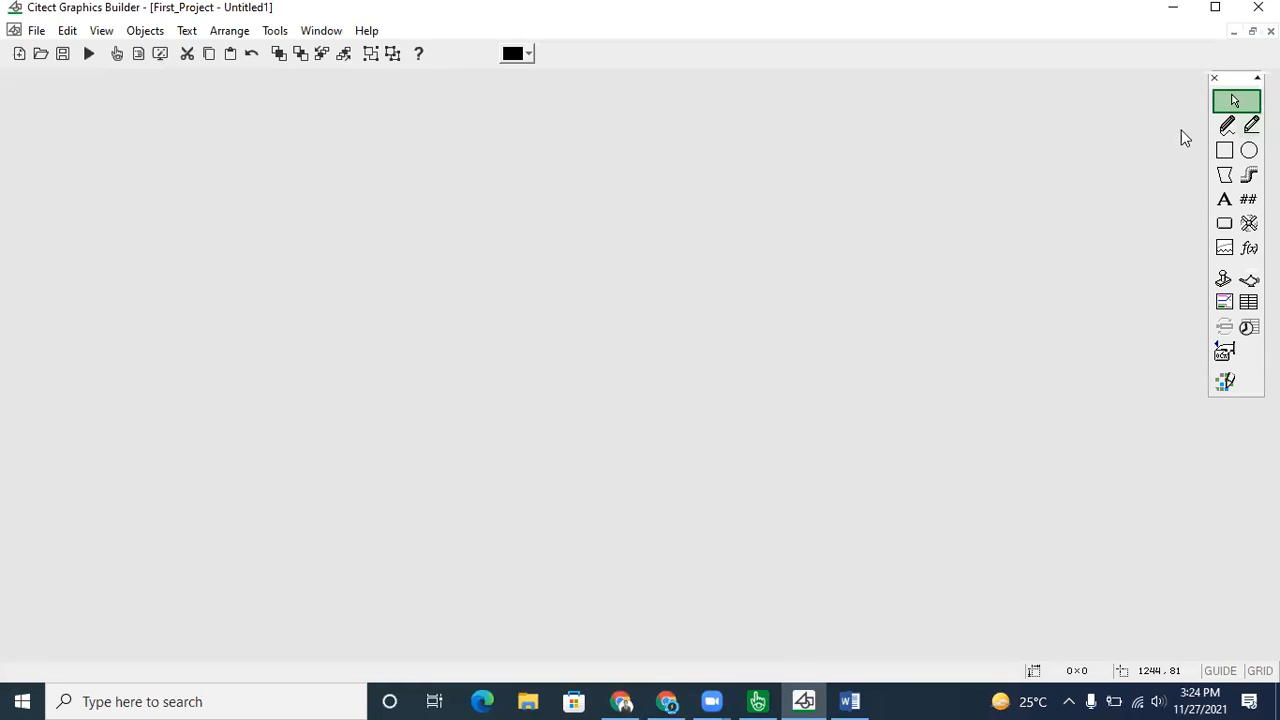
click(1227, 124)
mouse_move(449, 271)
mouse_down()
mouse_move(629, 266)
mouse_move(797, 65)
mouse_move(389, 394)
mouse_move(443, 243)
mouse_move(720, 331)
mouse_move(527, 470)
mouse_move(520, 297)
mouse_move(630, 197)
mouse_up()
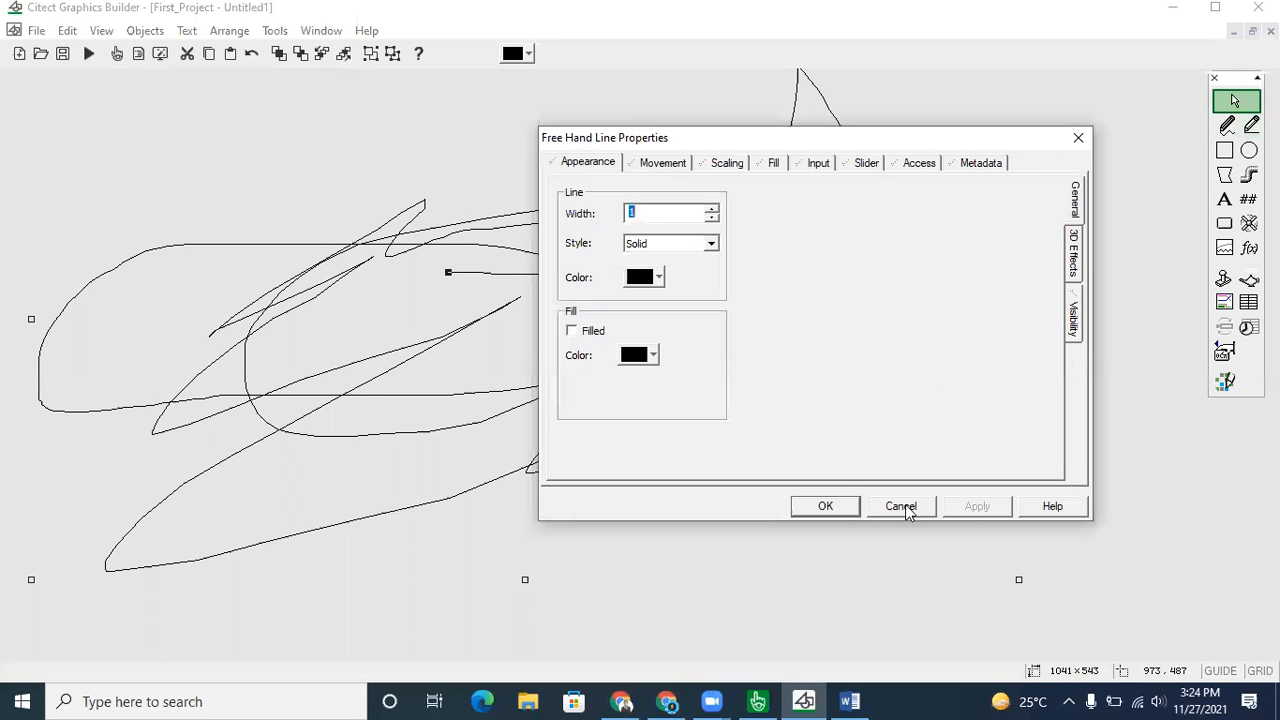
Set the freehand line's width to 6 and move the line to the right and slightly up on the page
click(712, 209)
click(712, 209)
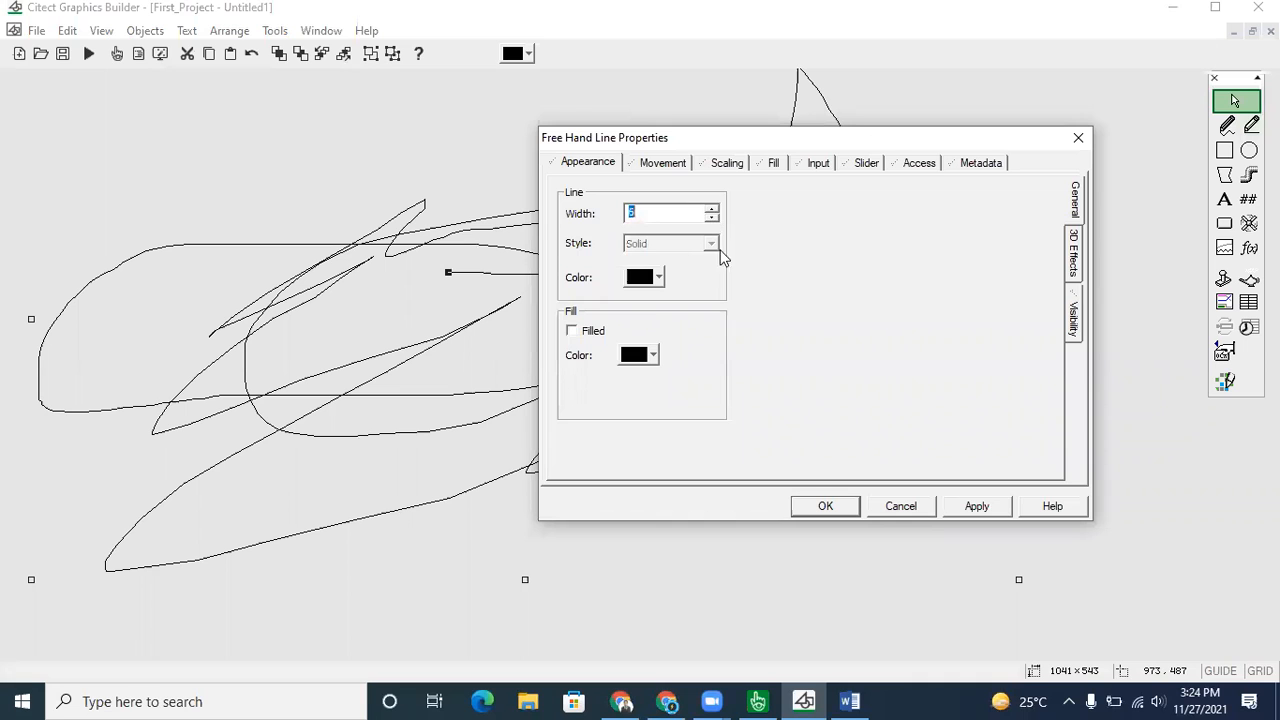
click(821, 508)
mouse_move(464, 361)
mouse_down()
mouse_move(700, 440)
mouse_move(729, 296)
mouse_up()
drag(897, 257, 511, 467)
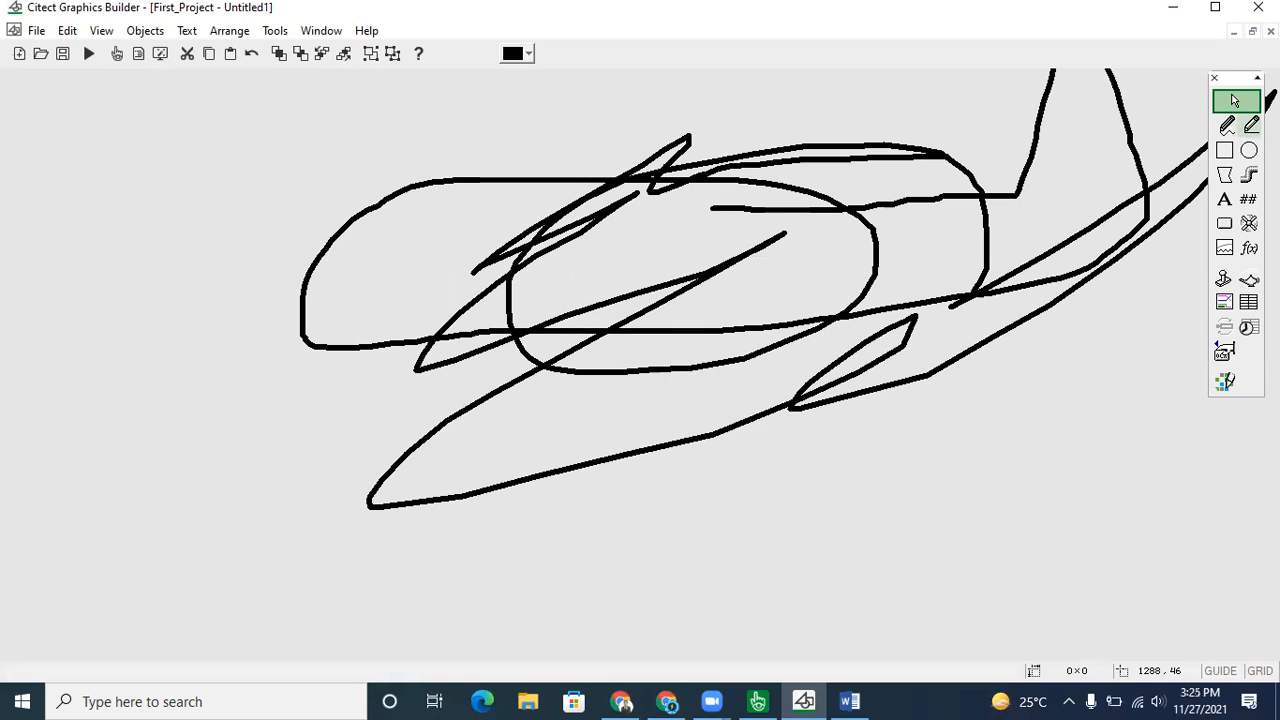
Place a tiny straight line of about 3 × 3 just outside the freehand line's left end, keeping the default appearance
click(1252, 126)
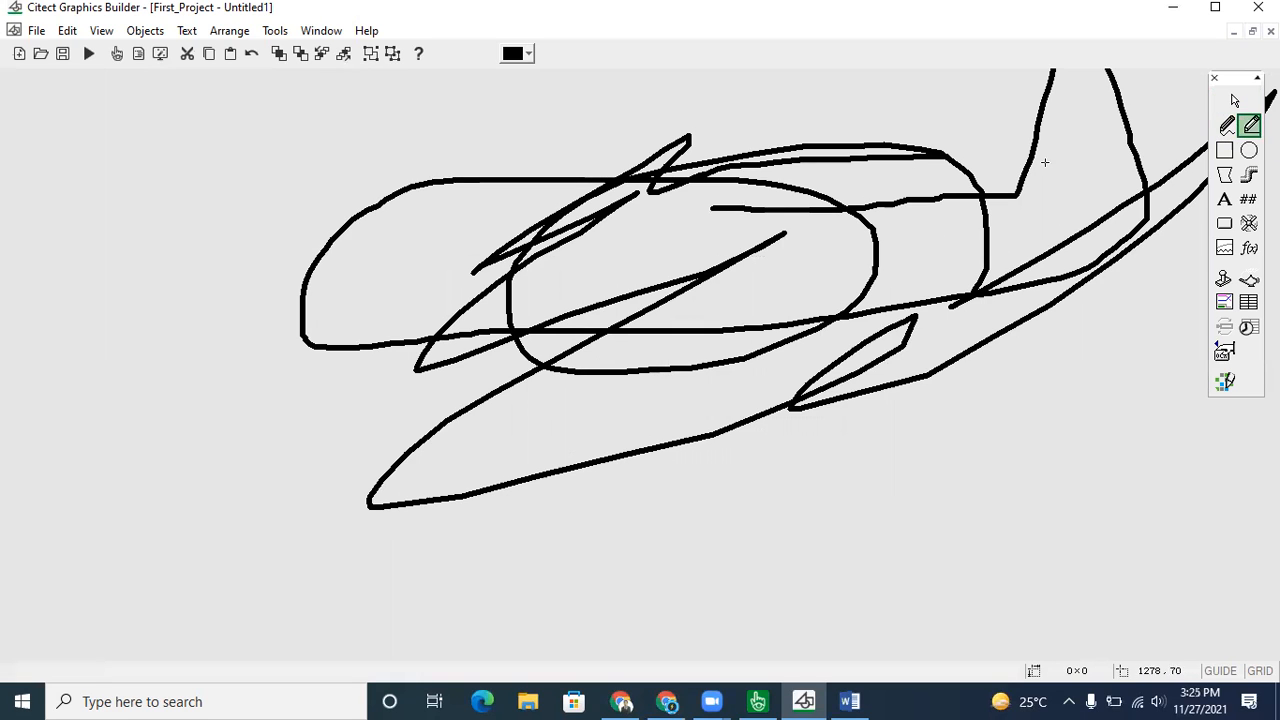
click(280, 228)
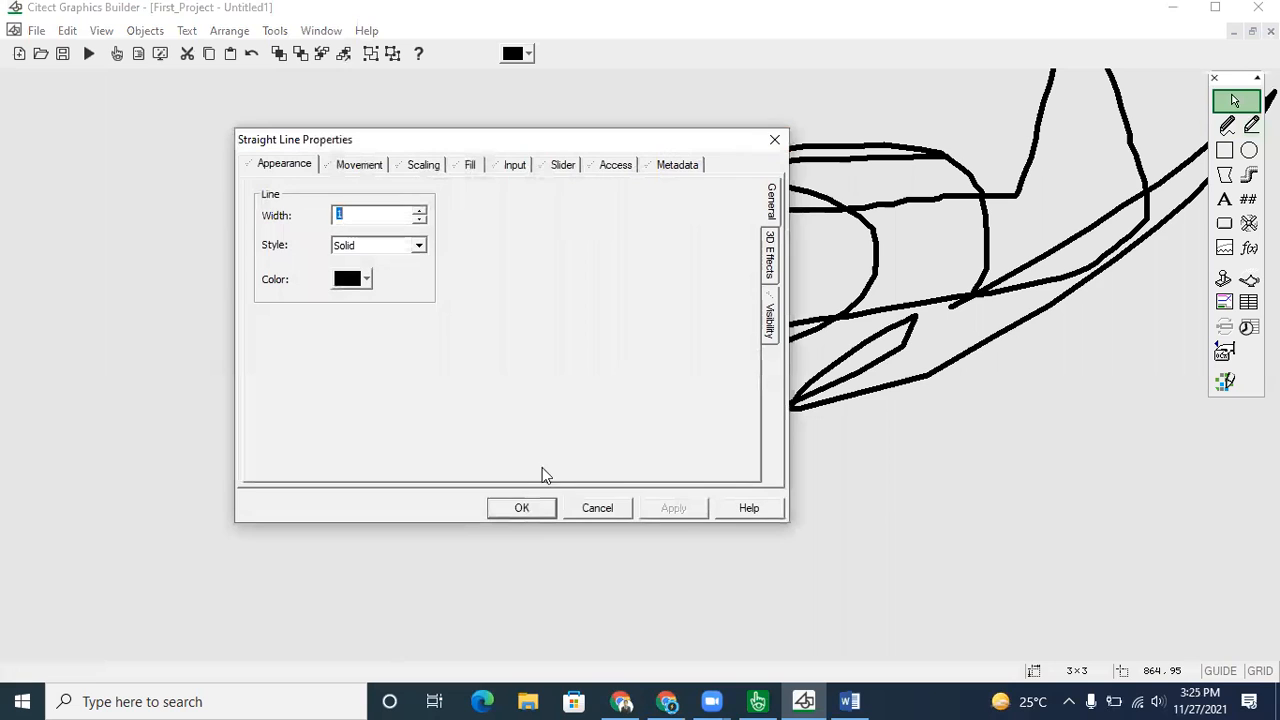
click(521, 505)
mouse_move(146, 390)
mouse_down()
mouse_move(343, 411)
mouse_move(905, 417)
mouse_up()
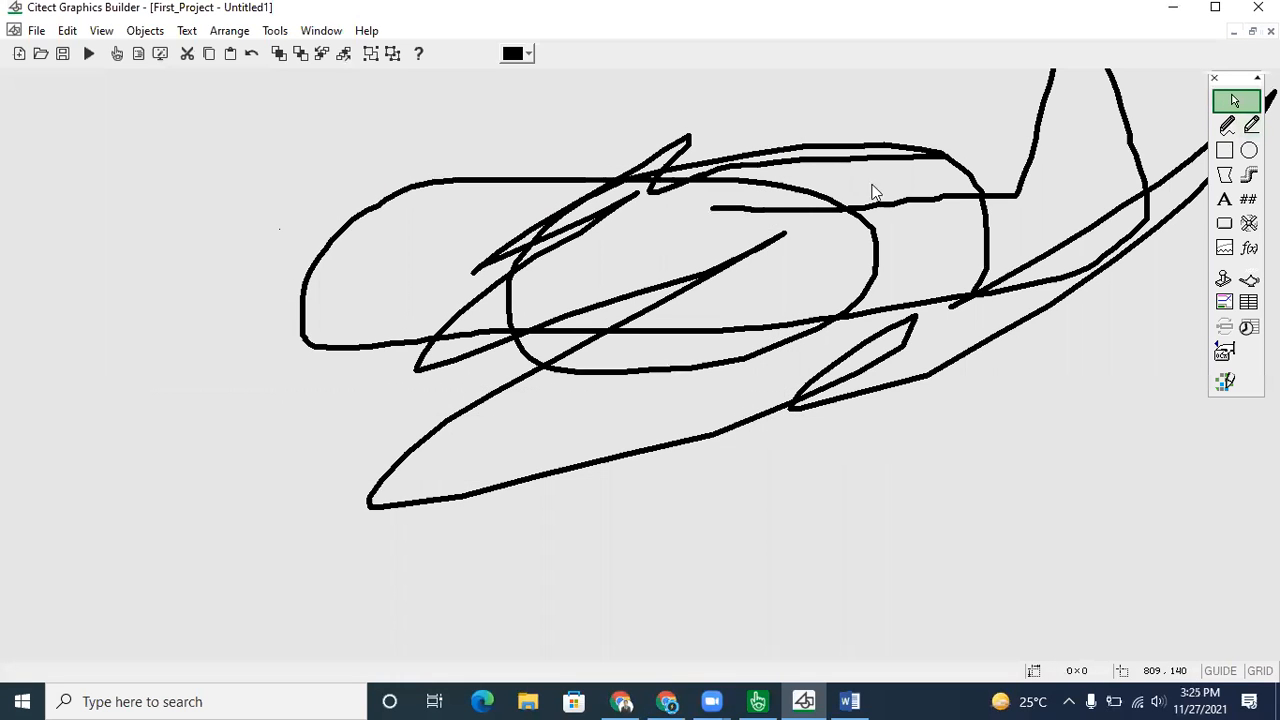
Draw a horizontal straight line about 930 × 4 across the freehand drawing and set its style to Dash
click(1251, 125)
mouse_move(164, 263)
mouse_down()
mouse_move(831, 246)
mouse_move(1034, 265)
mouse_up()
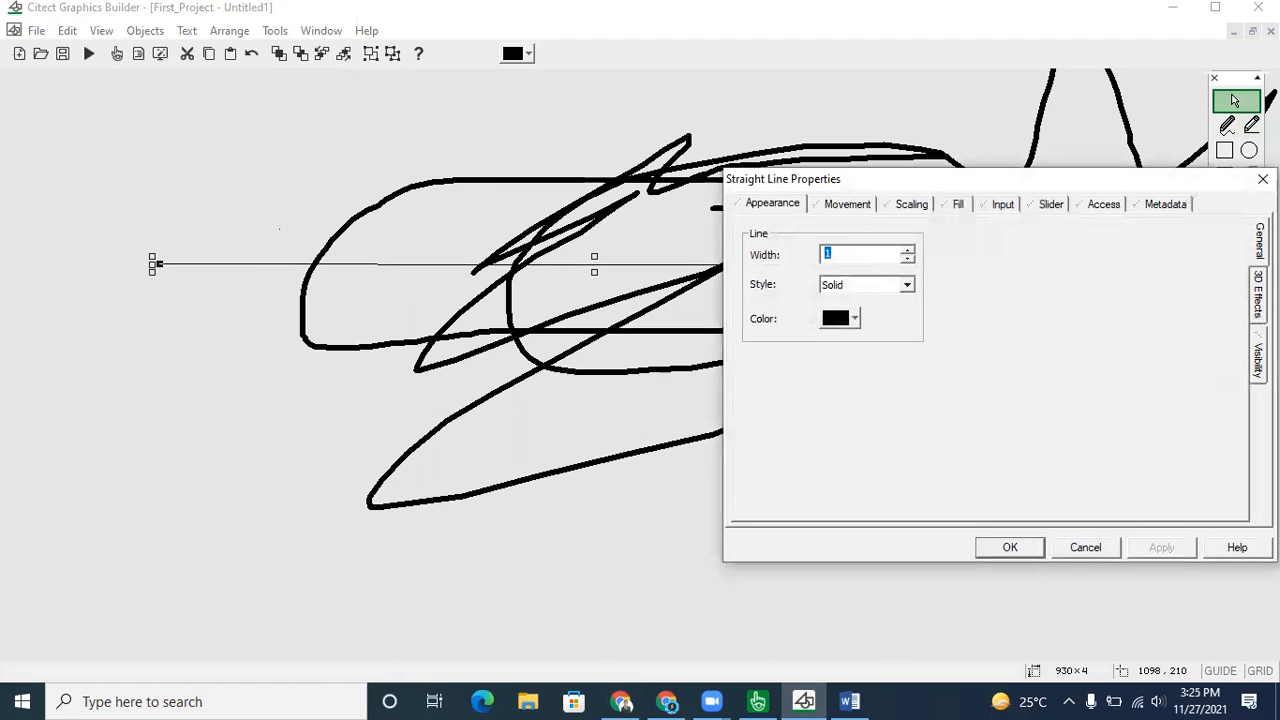
click(907, 286)
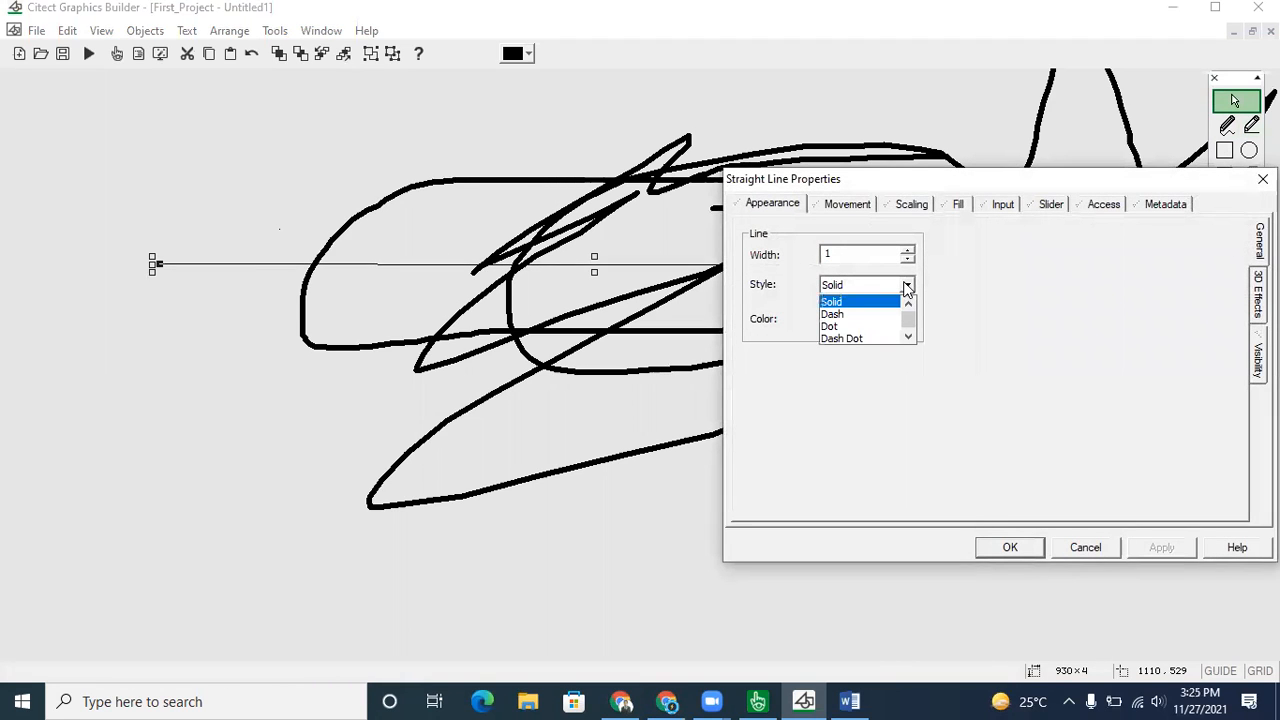
click(877, 314)
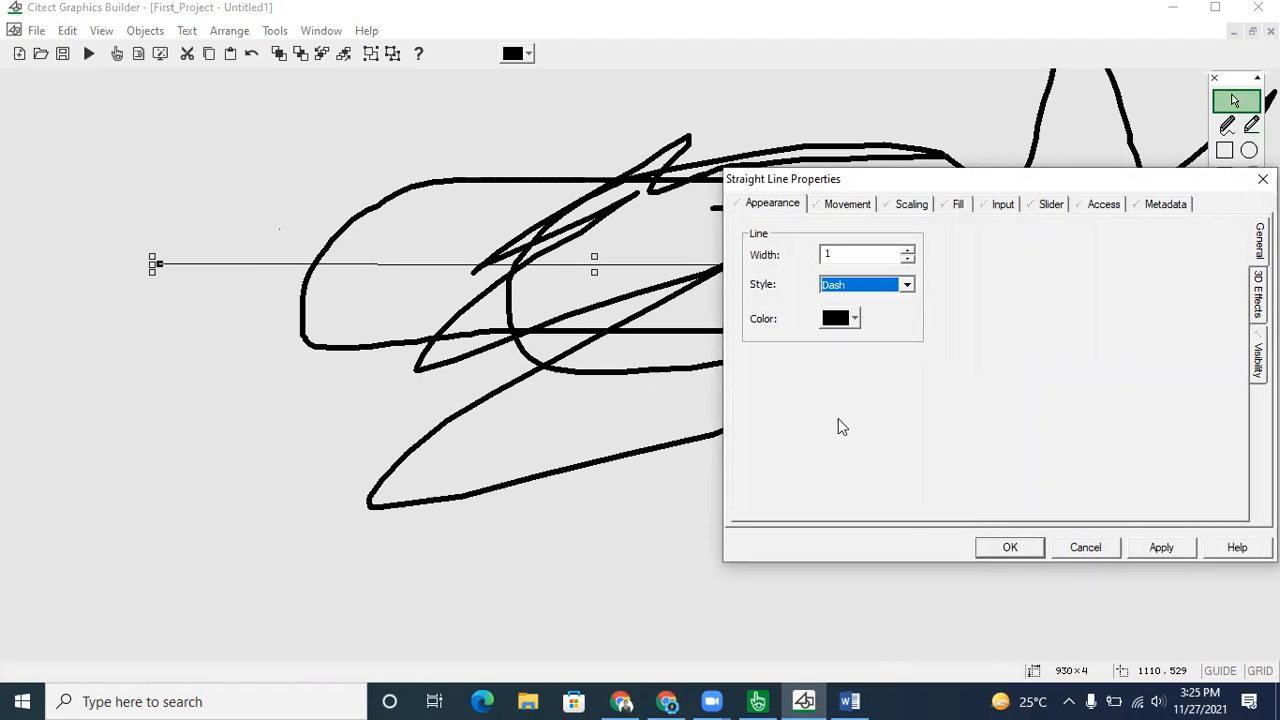
click(1008, 546)
scroll(311, 354, down, 2)
scroll(309, 356, up, 2)
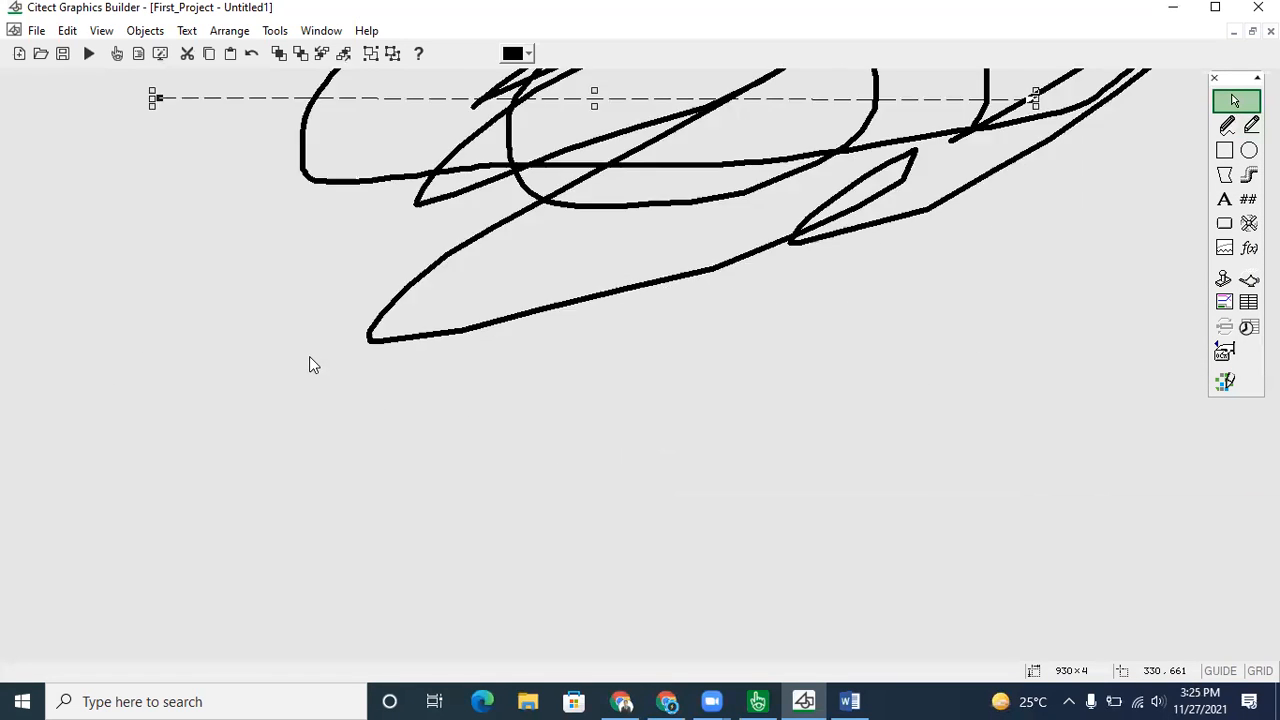
Draw a rectangle about 427 × 185 over the left part of the freehand drawing, with line width 6 and yellow line color
click(1223, 152)
drag(267, 175, 666, 349)
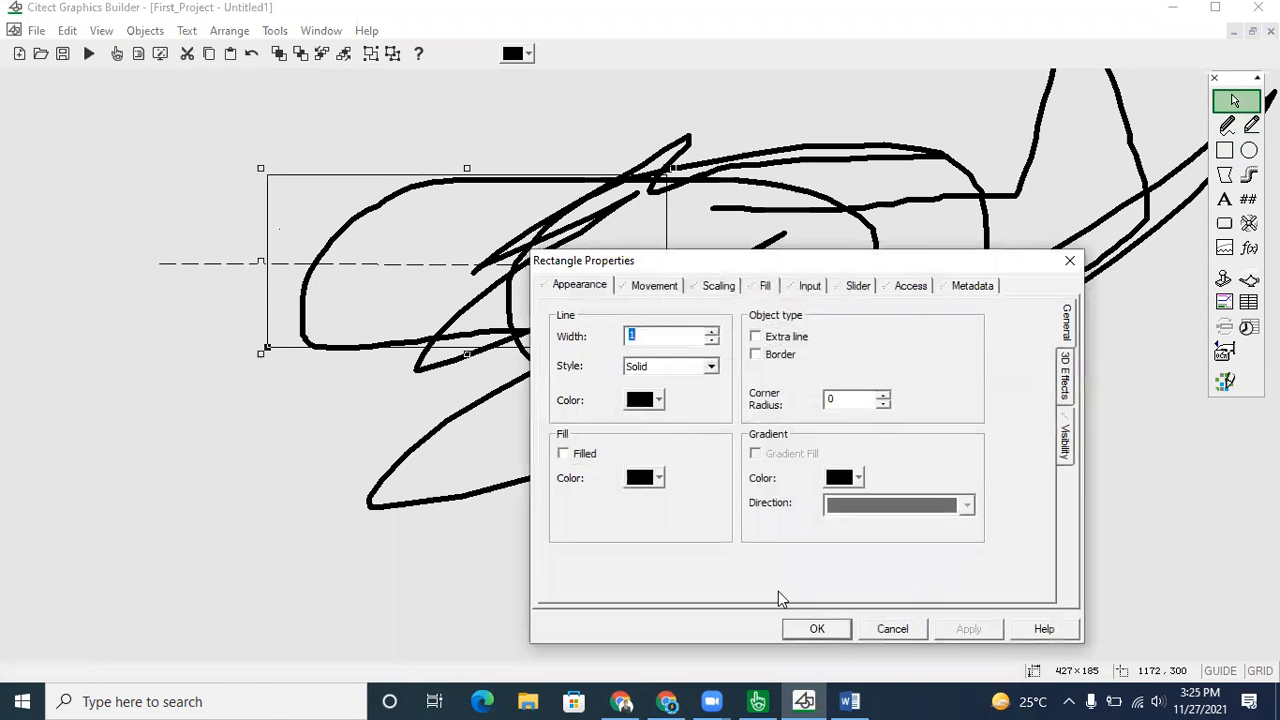
click(710, 332)
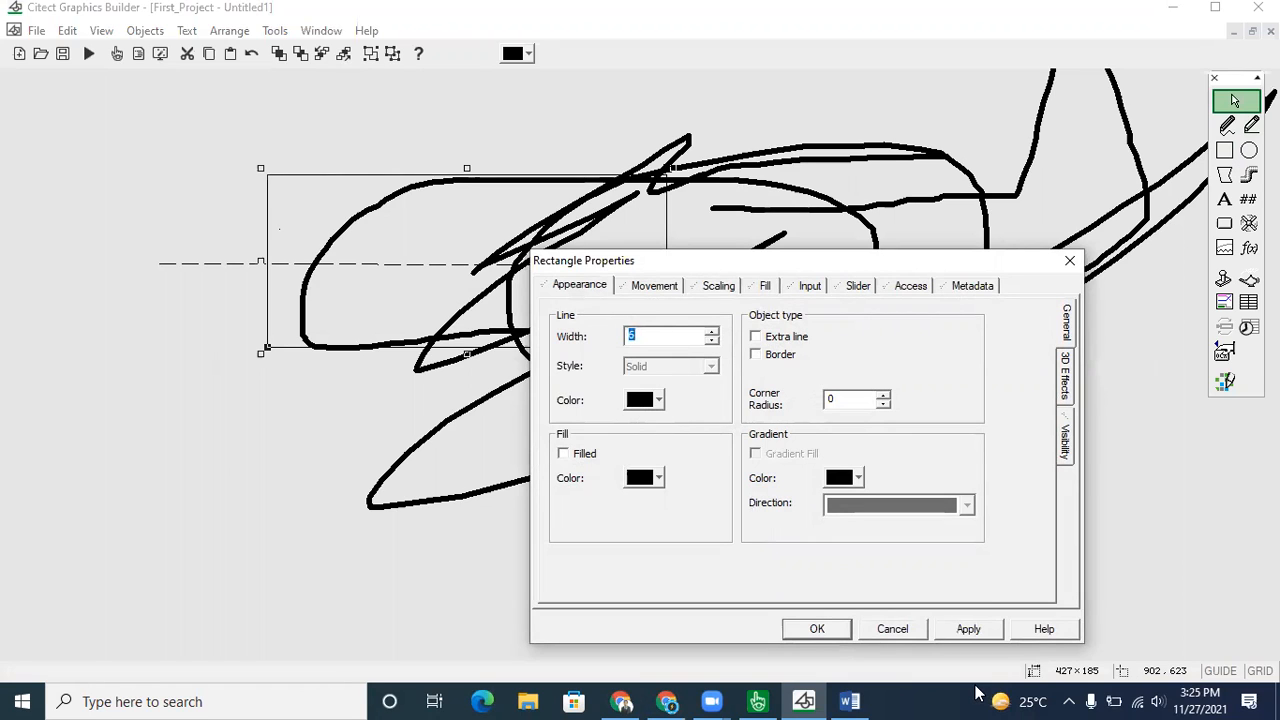
click(659, 401)
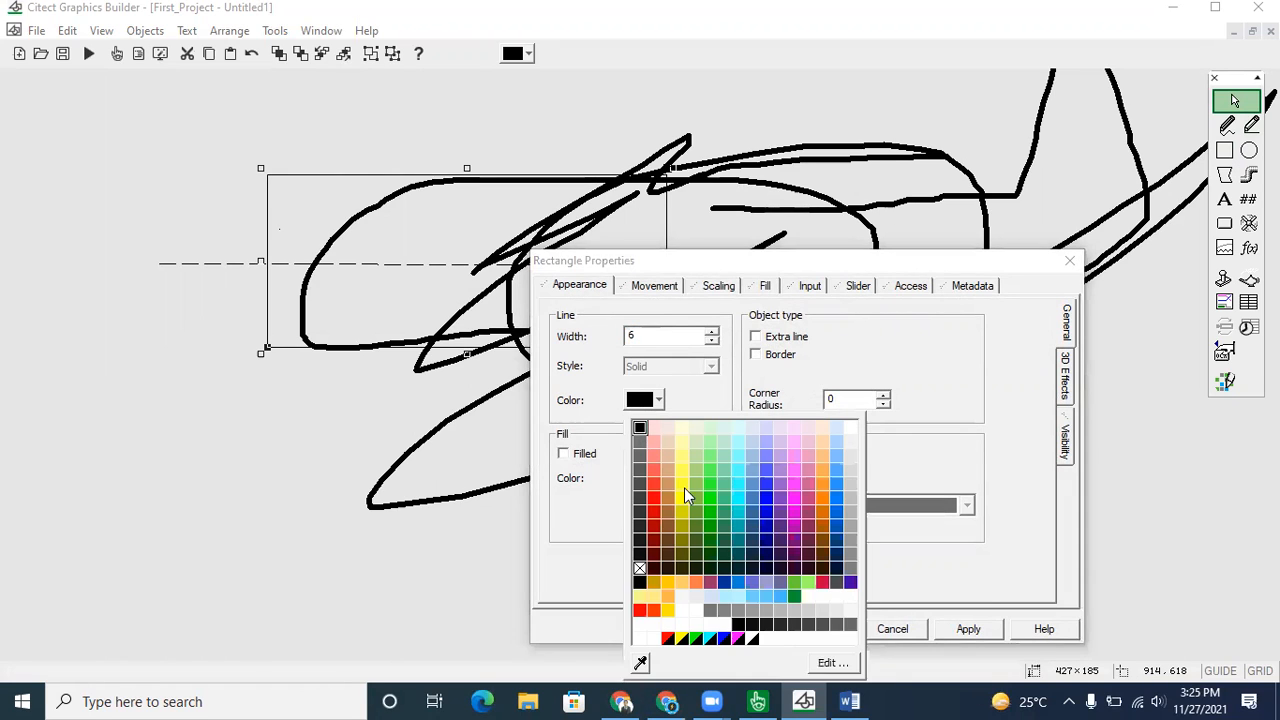
click(684, 490)
key(Return)
click(268, 527)
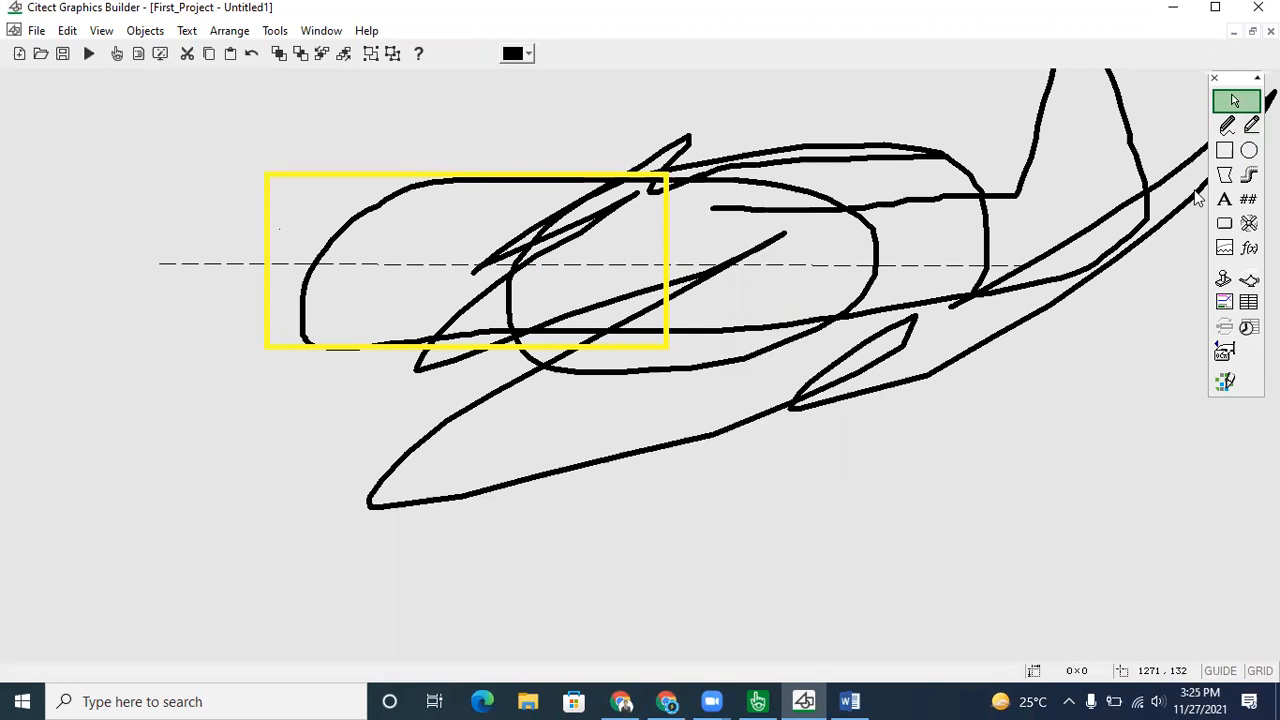
Draw a nearly circular ellipse overlapping the yellow rectangle's lower right corner, with line width 4 and blue line color
click(1249, 150)
drag(470, 246, 704, 487)
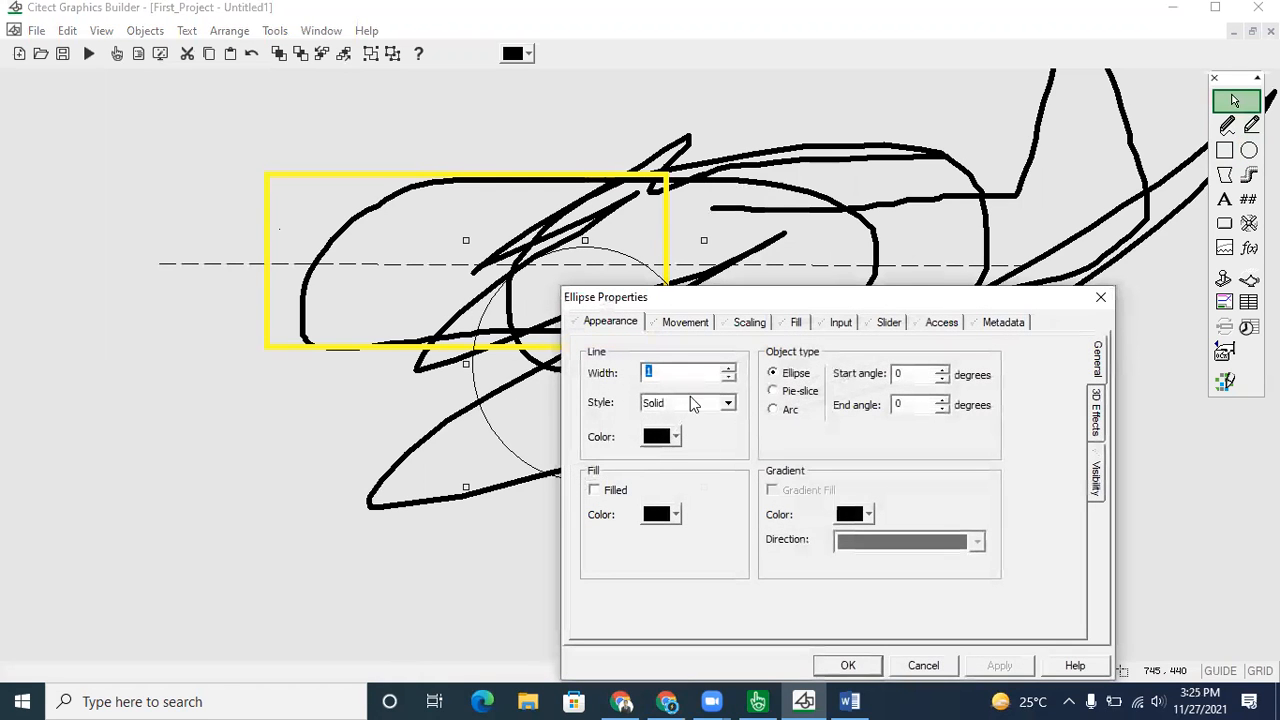
click(728, 368)
click(728, 368)
click(728, 368)
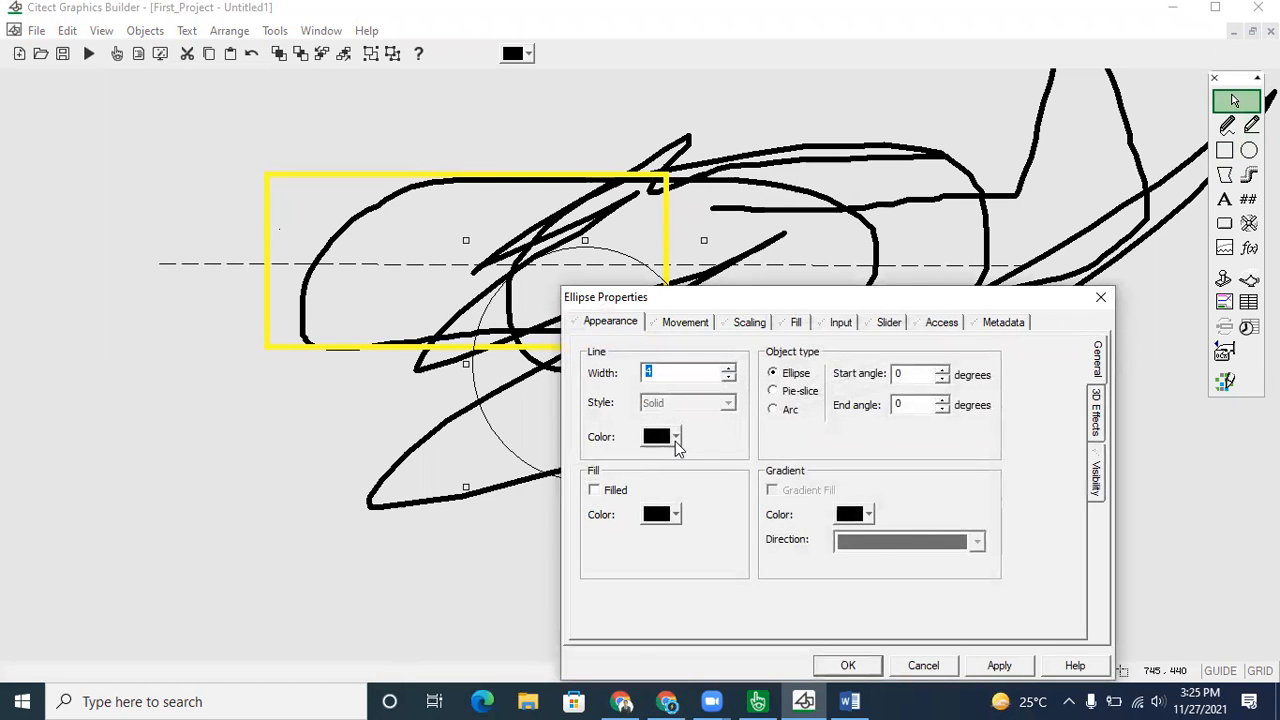
click(676, 440)
click(785, 508)
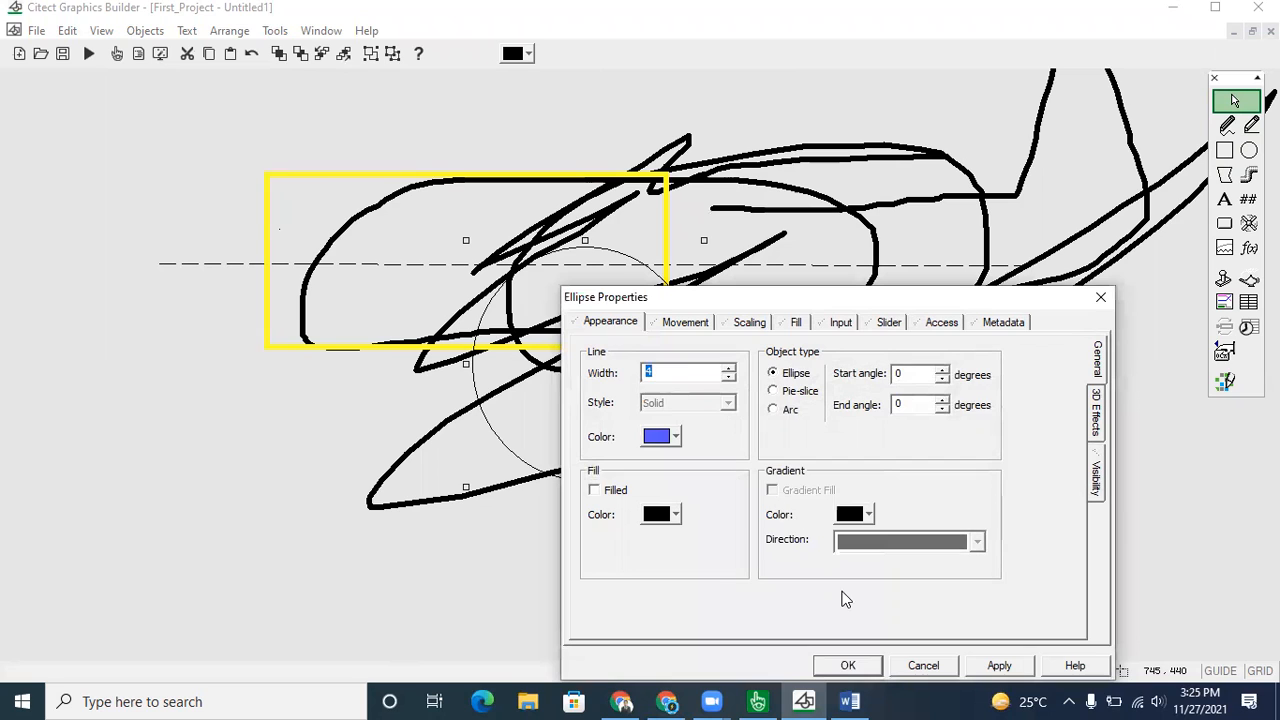
click(849, 663)
click(302, 503)
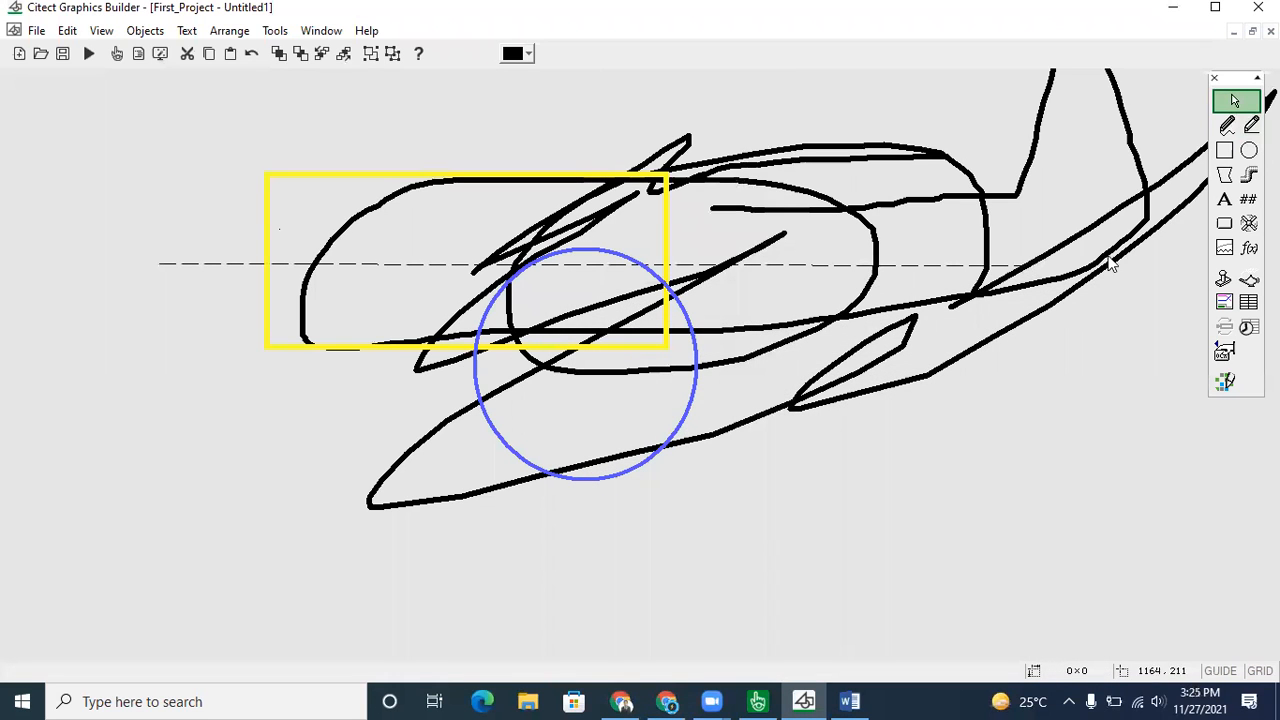
Draw a closed, self-crossing polygon about 439 × 337 over the left side of the page
click(1226, 176)
click(157, 197)
click(386, 263)
click(290, 432)
click(83, 300)
click(346, 122)
click(408, 327)
click(1, 420)
click(36, 232)
double_click(158, 201)
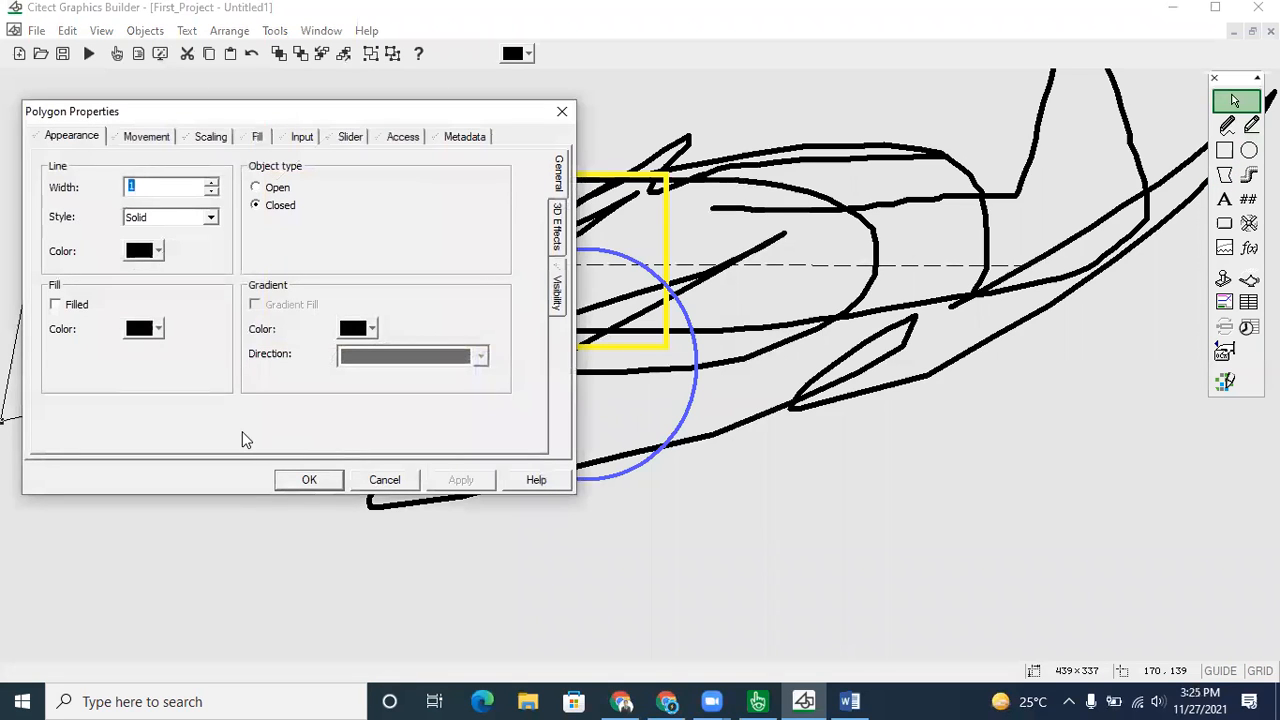
Set the polygon's line width to 4
click(211, 183)
click(211, 183)
click(211, 183)
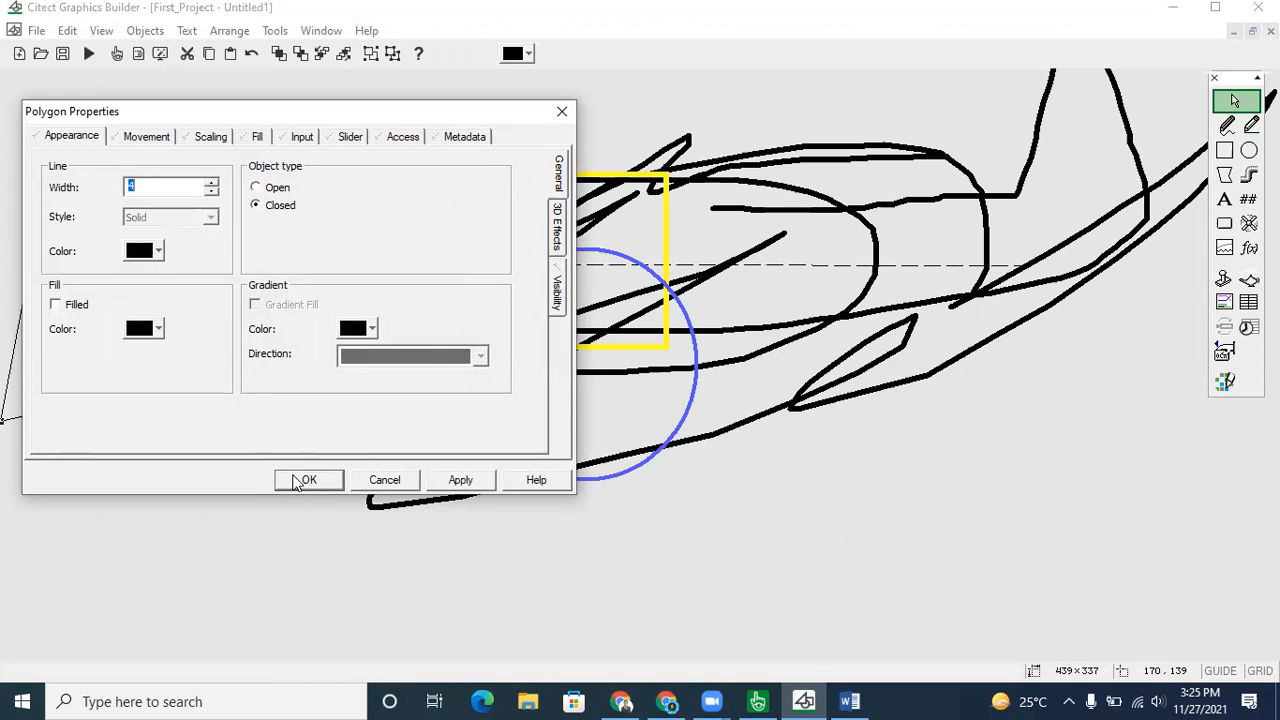
click(298, 480)
click(189, 481)
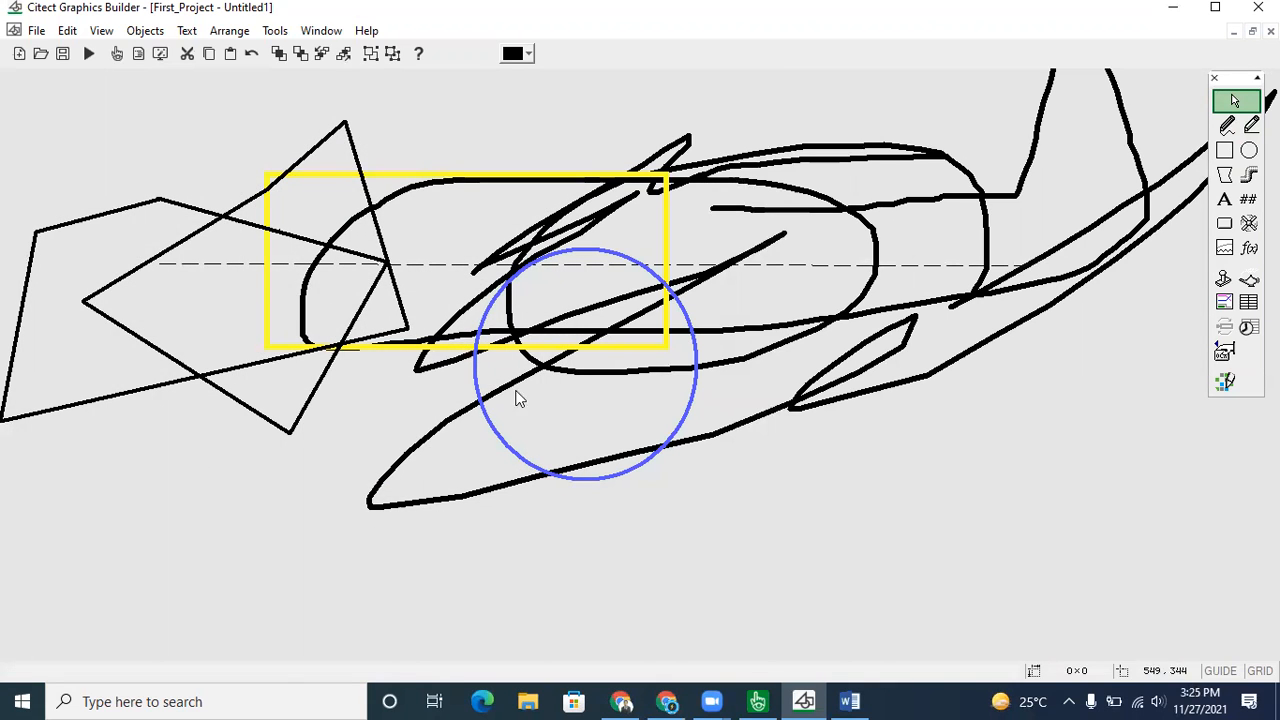
Delete the yellow rectangle, the blue ellipse and the straight lines from the page
drag(10, 86, 948, 494)
key(Delete)
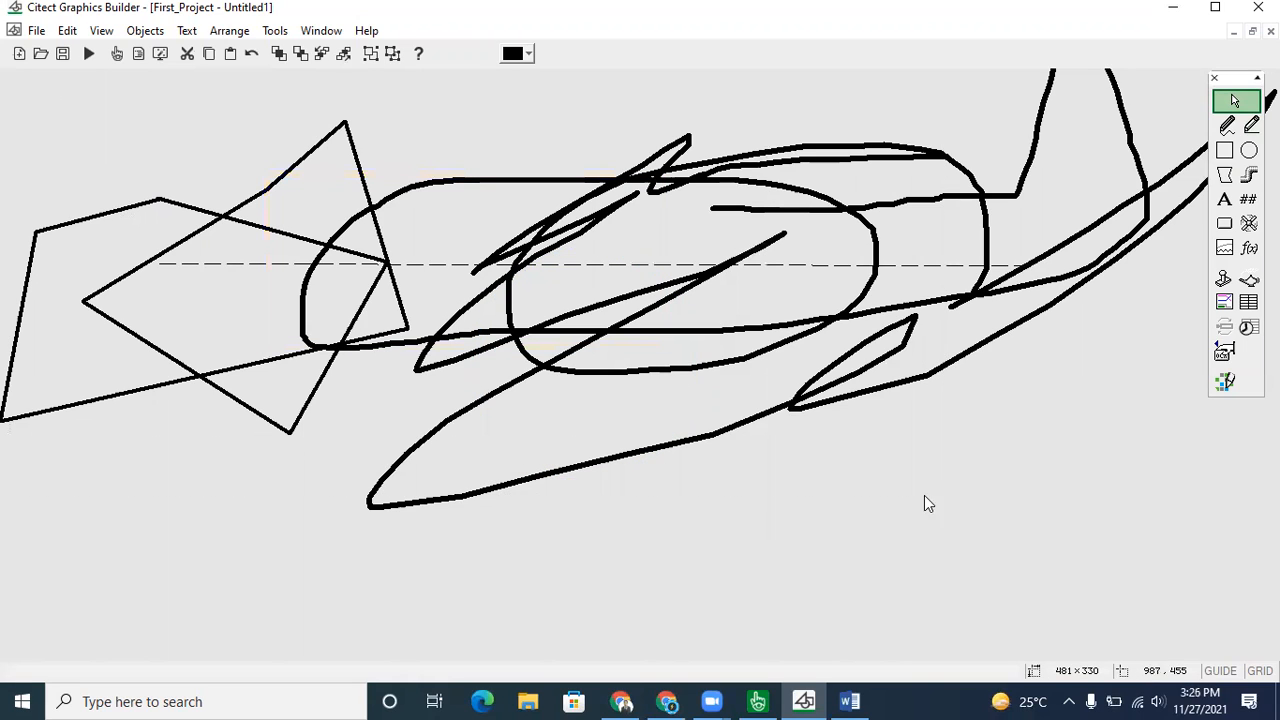
drag(3, 70, 1182, 566)
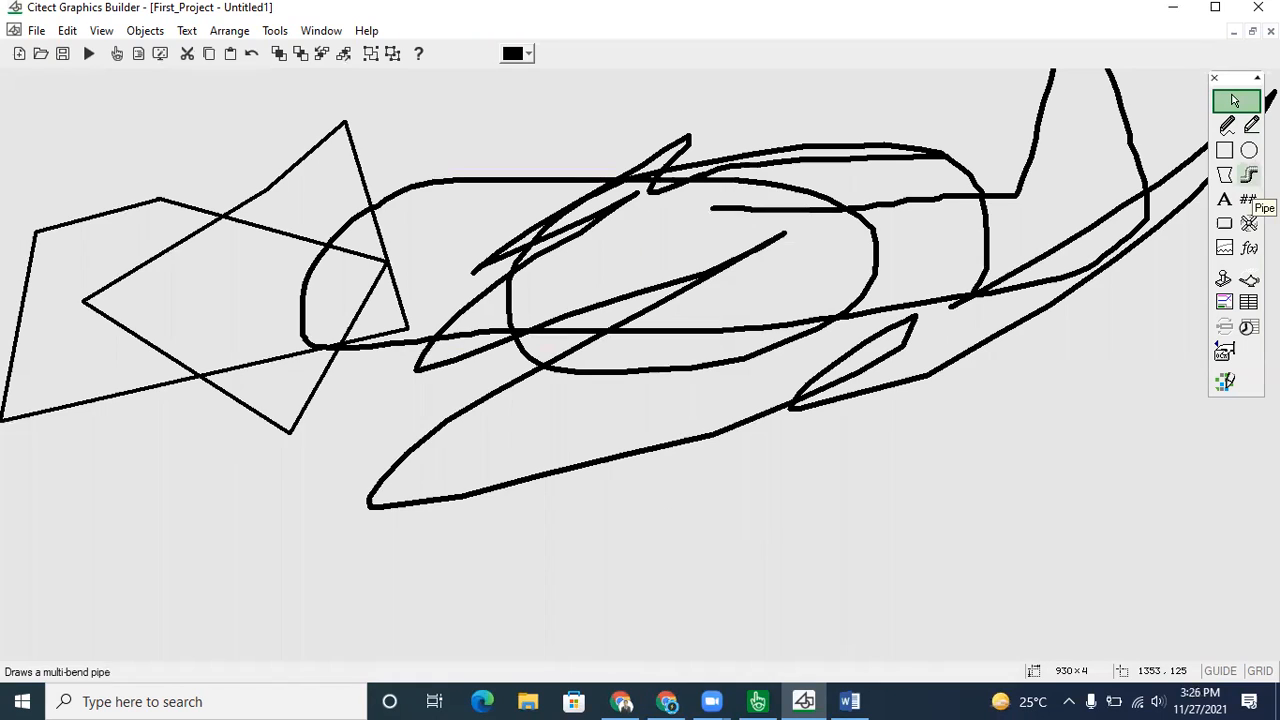
Try to draw a multi-bend pipe zigzagging across the page
click(1249, 175)
click(180, 516)
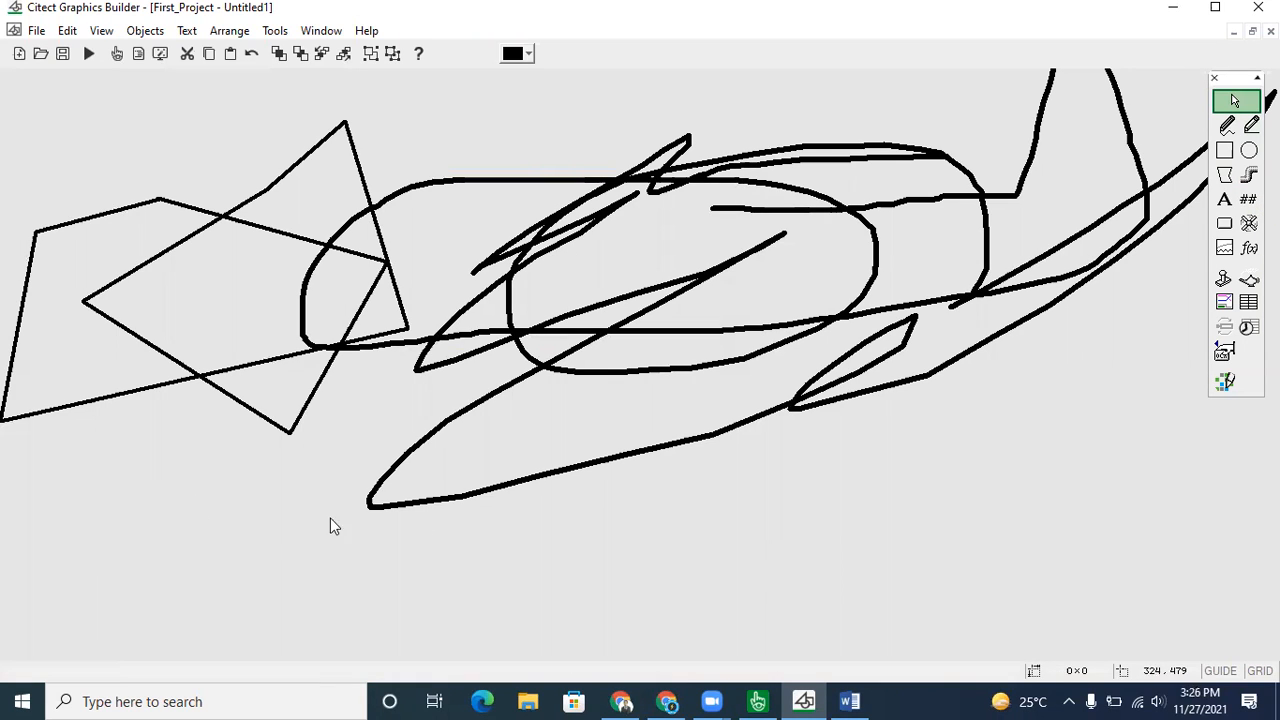
click(1249, 175)
click(56, 574)
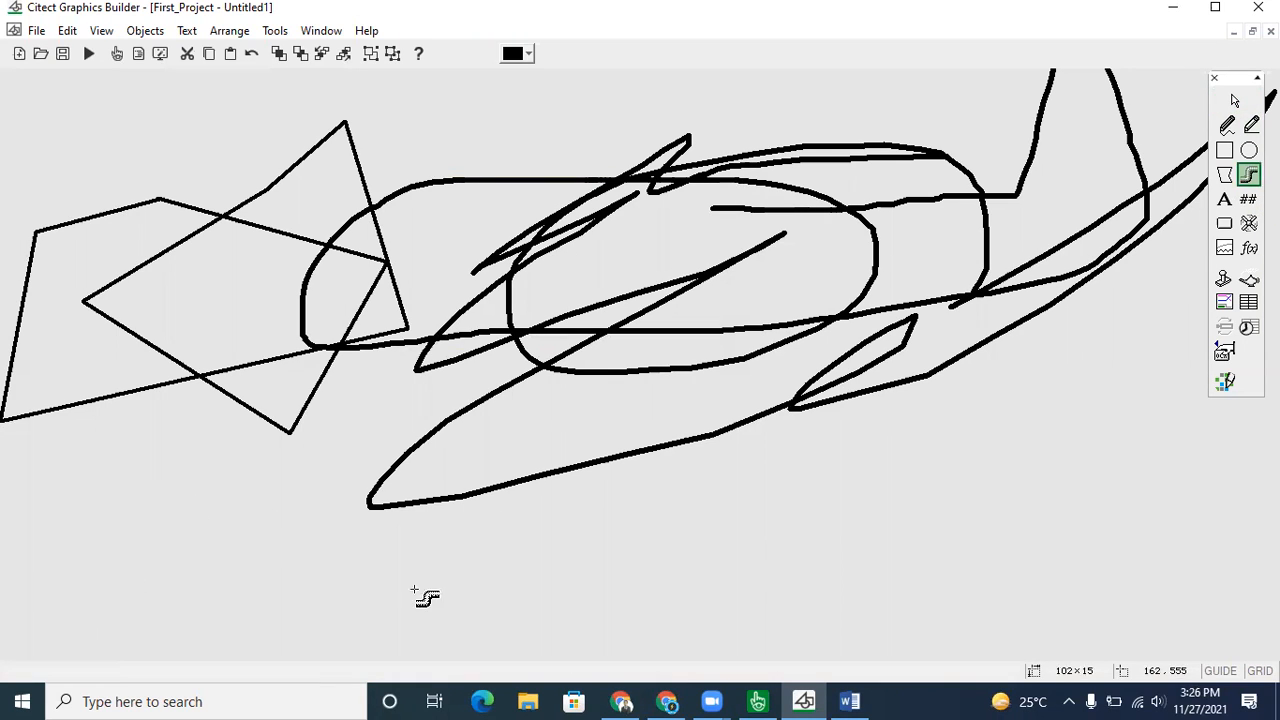
click(728, 541)
click(705, 386)
click(425, 428)
click(166, 246)
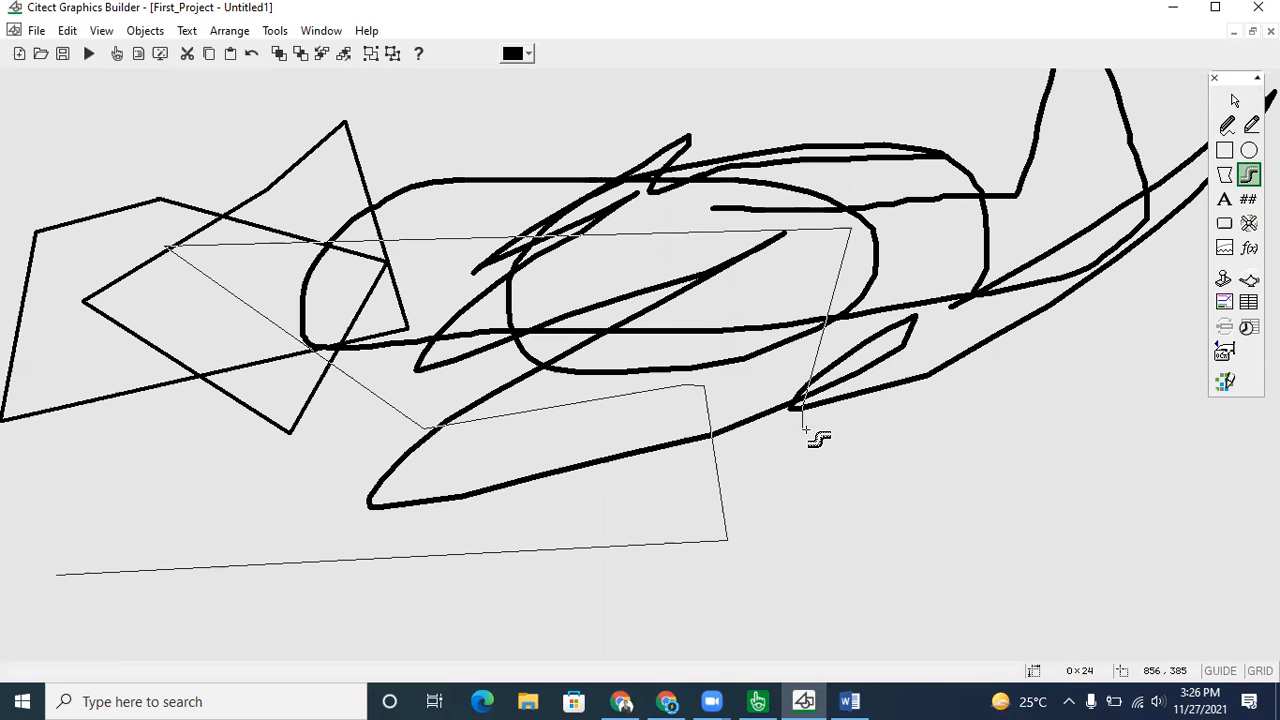
key(Escape)
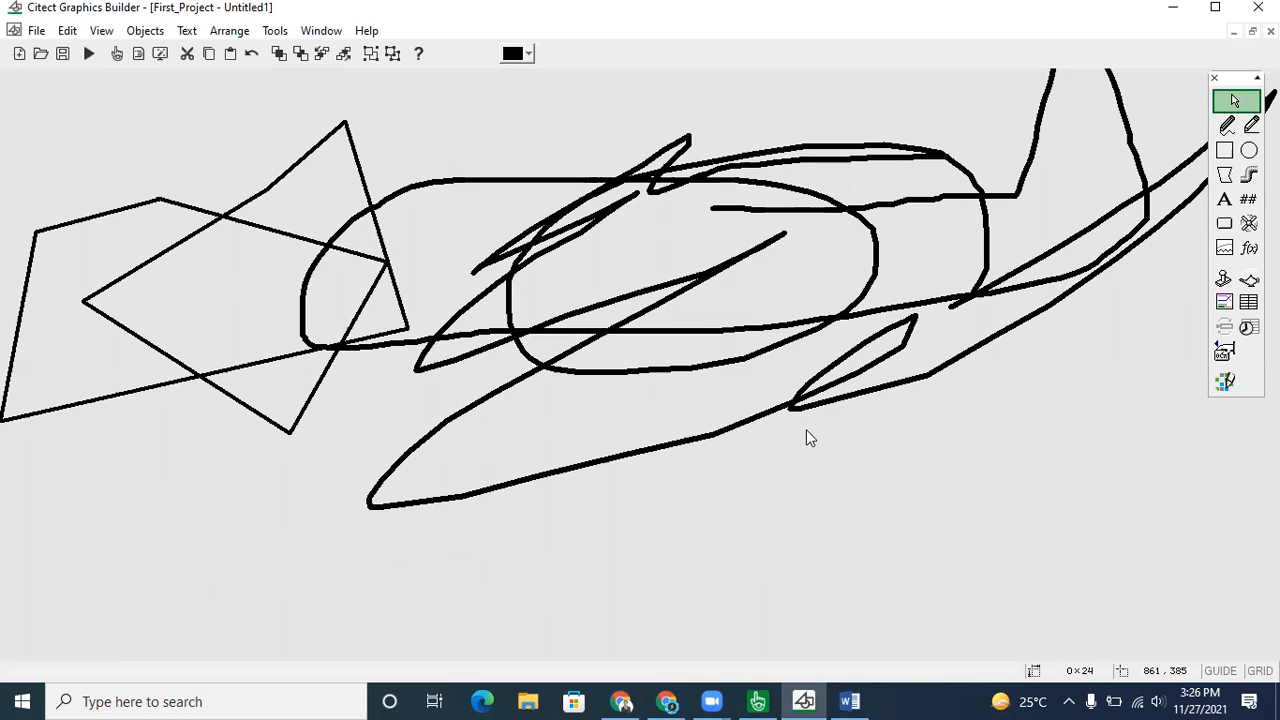
click(1224, 199)
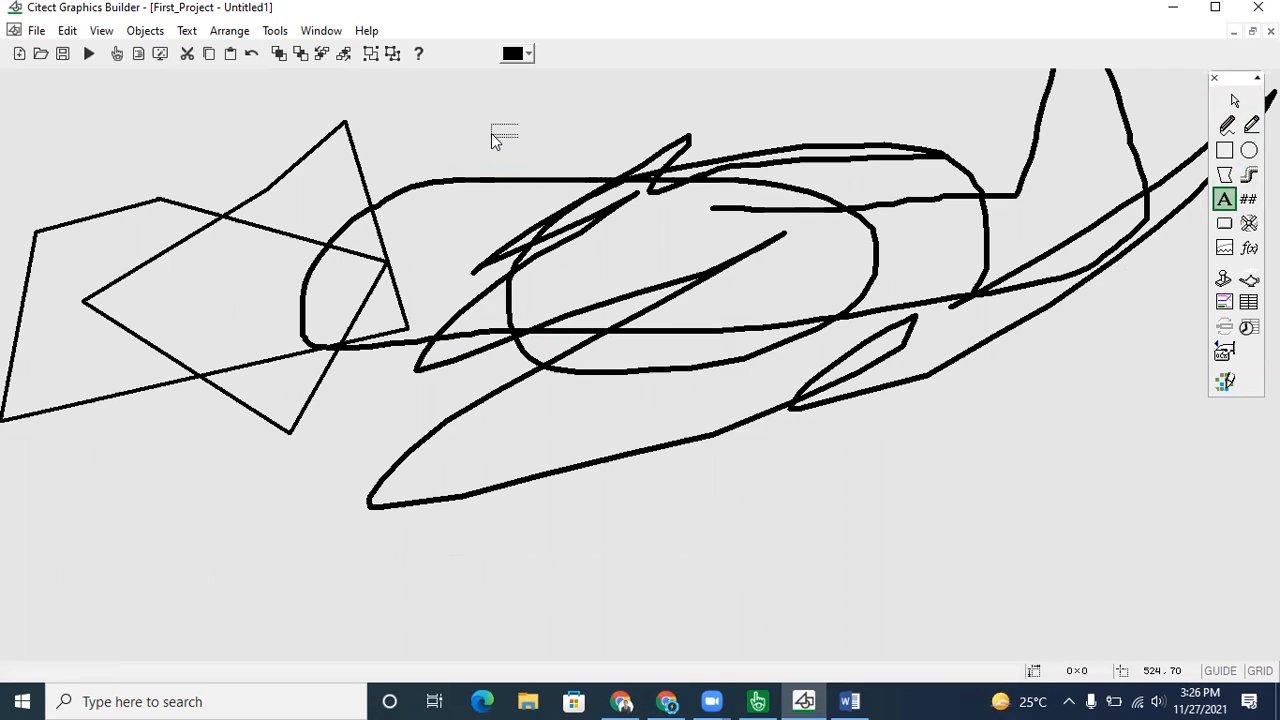
key(Escape)
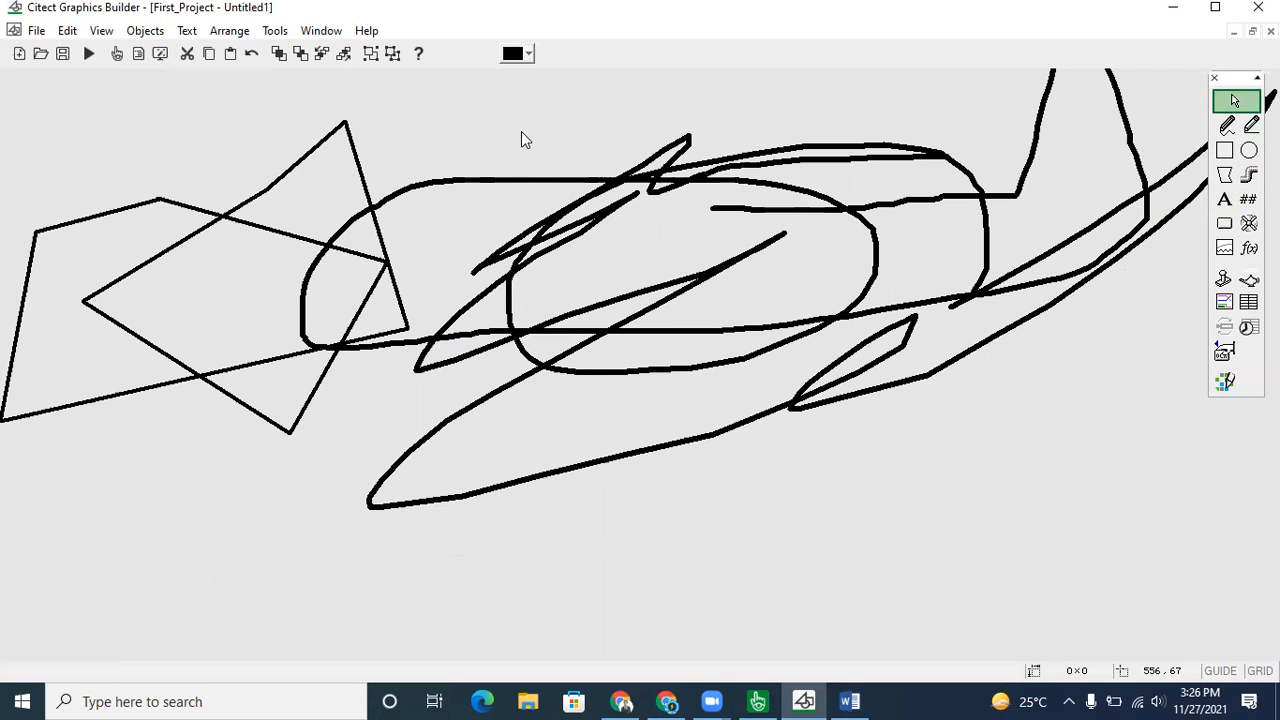
click(1224, 199)
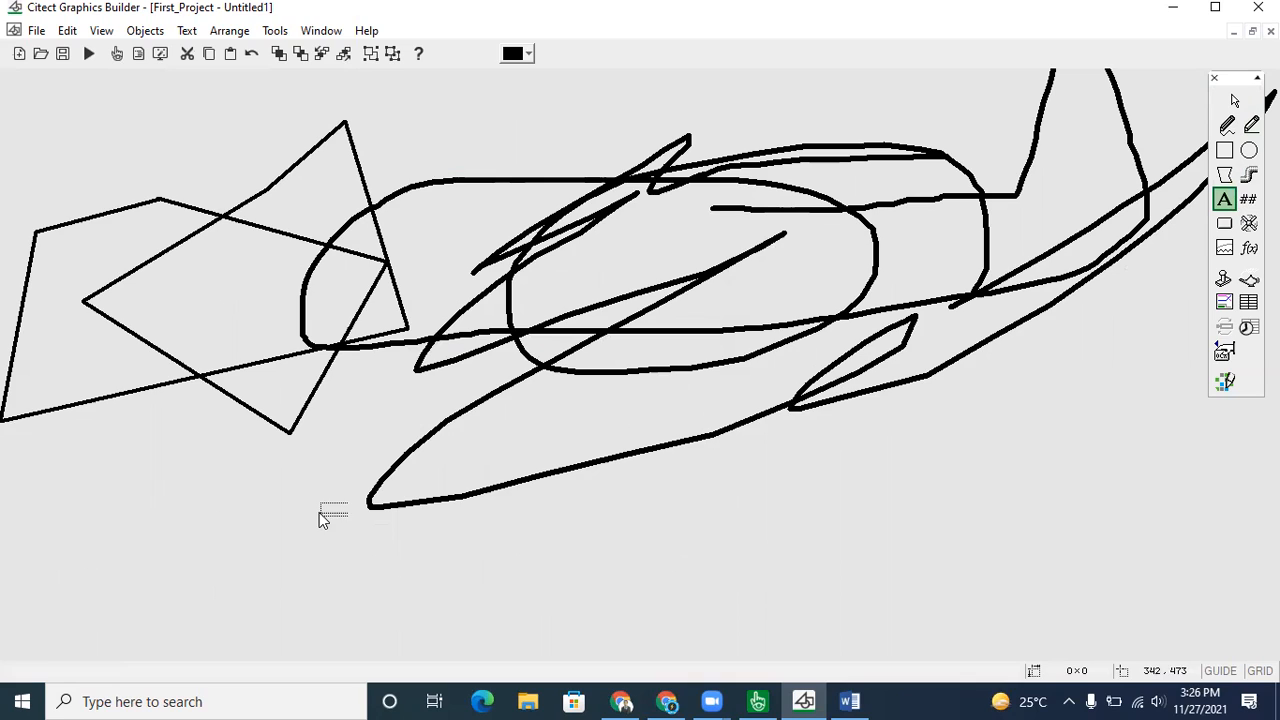
key(Escape)
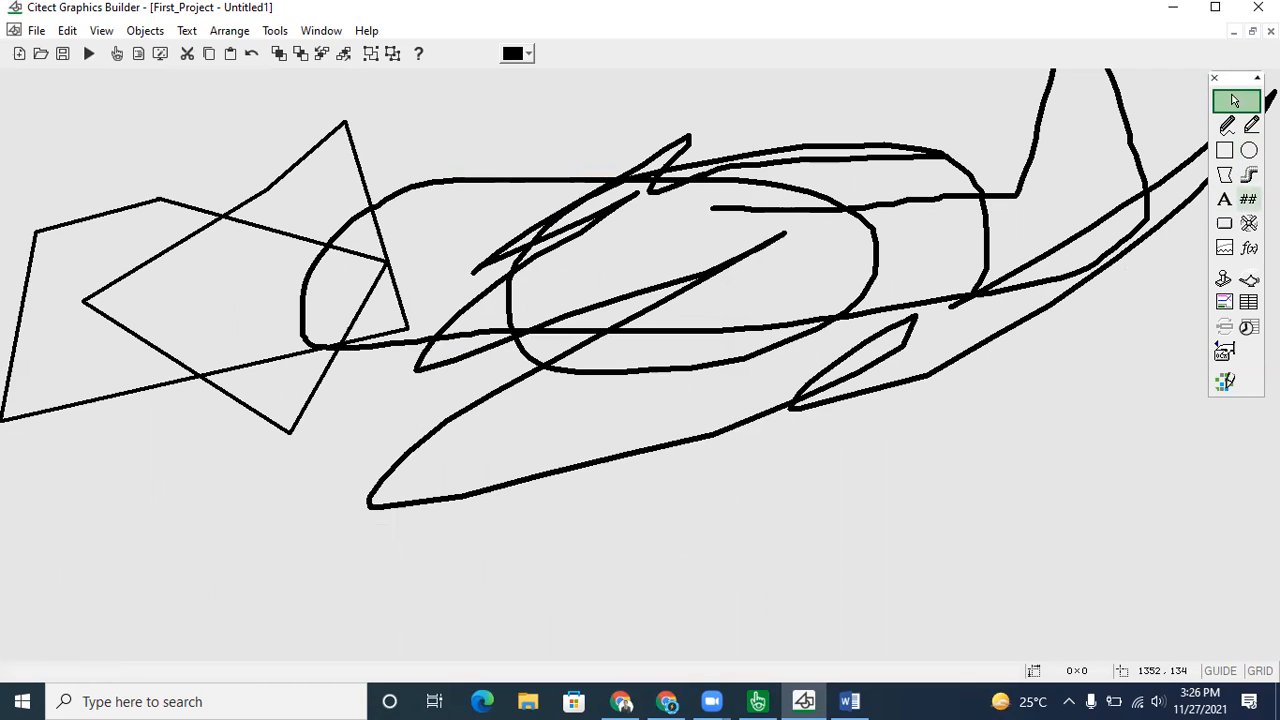
Place a symbol set on the upper middle of the page and browse the lights library for its OFF symbol
click(1249, 223)
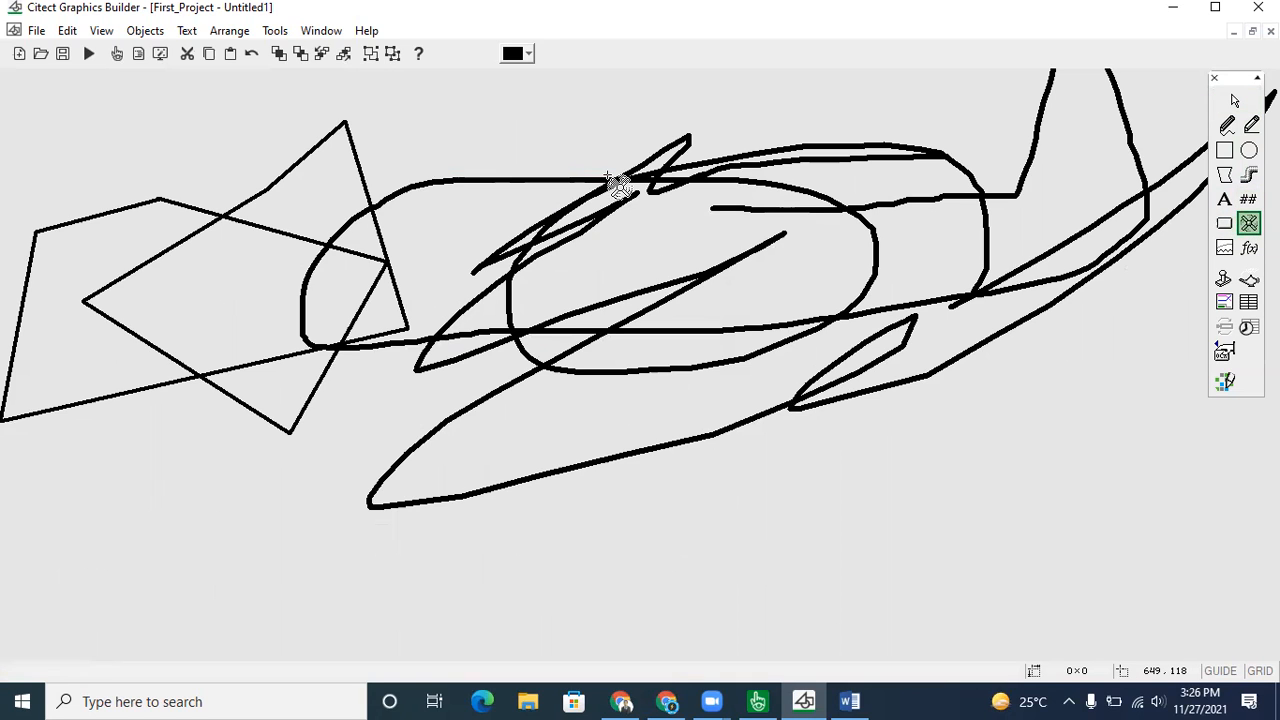
click(604, 172)
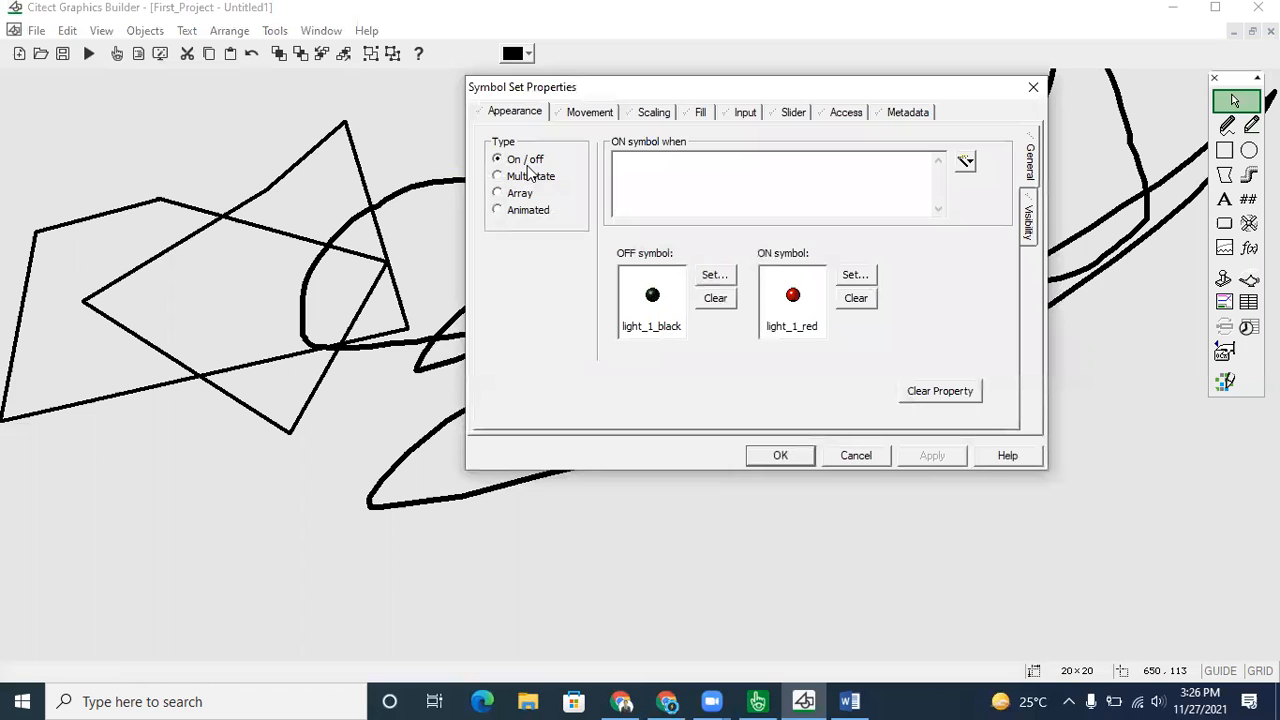
double_click(650, 305)
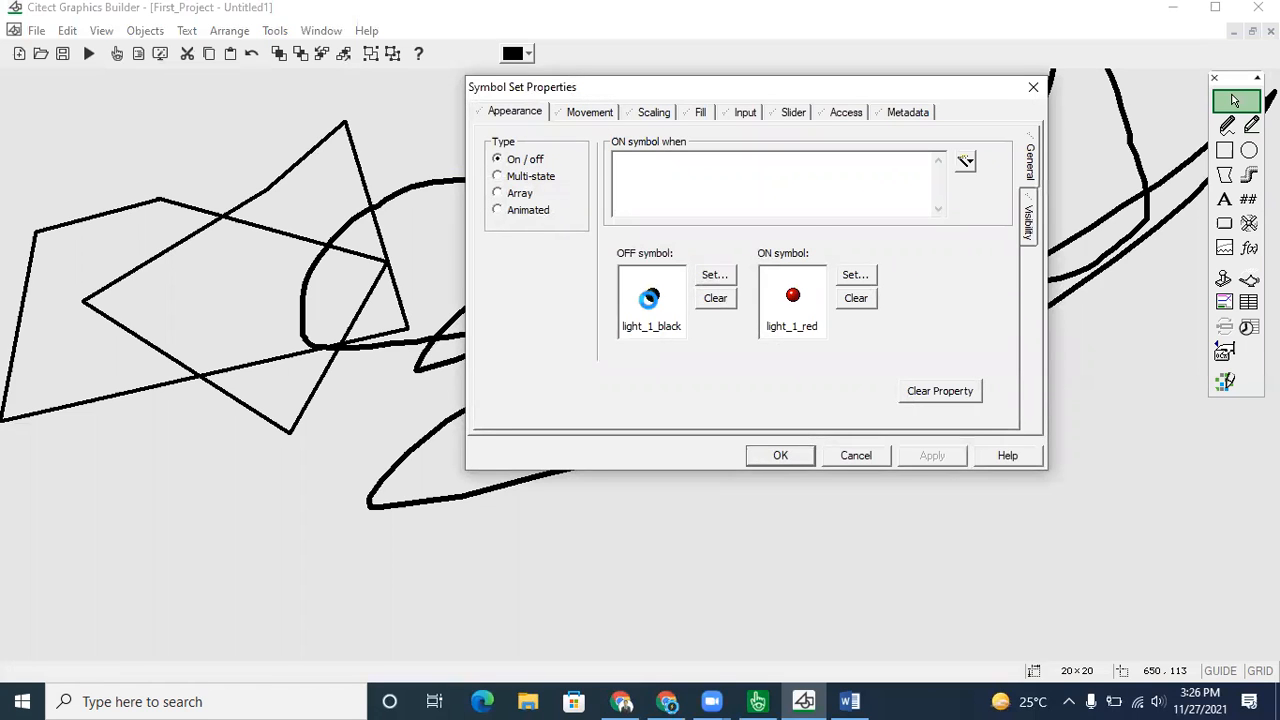
drag(830, 245, 802, 393)
scroll(882, 270, down, 4)
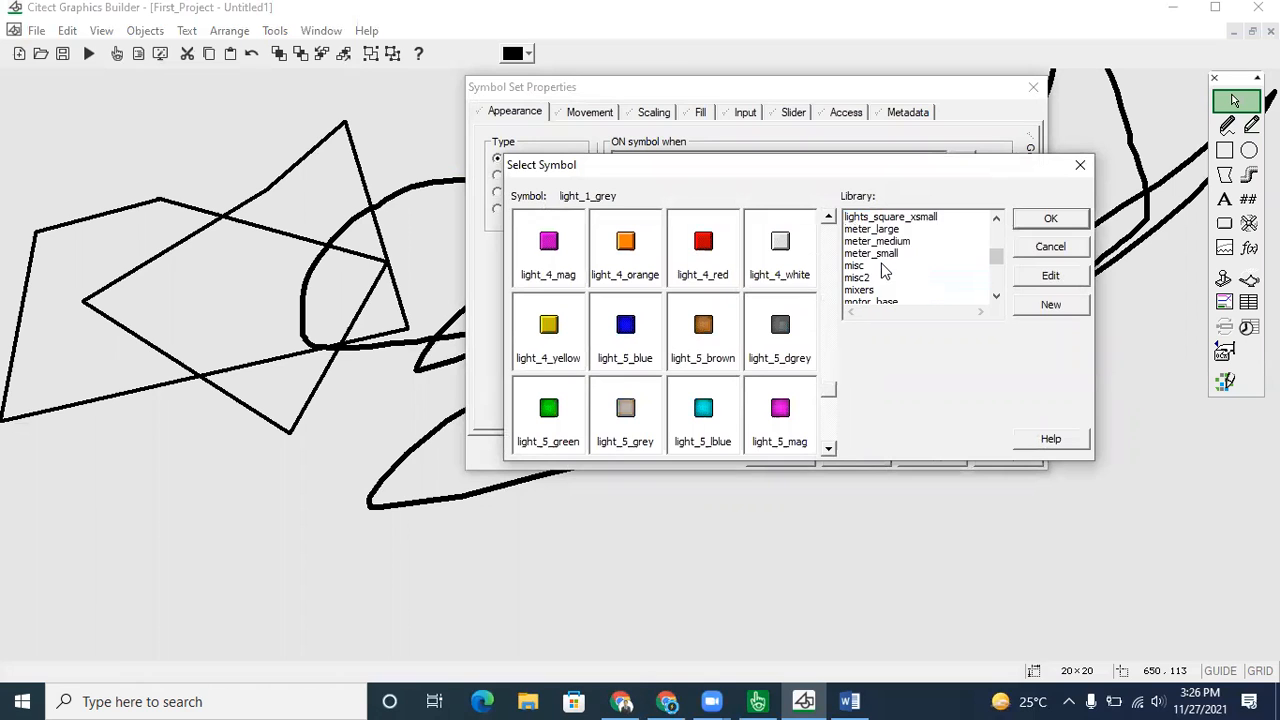
Examine the symbols in libraries such as misc2, mixers, pool, product and progress
click(866, 278)
click(866, 289)
scroll(870, 270, down, 2)
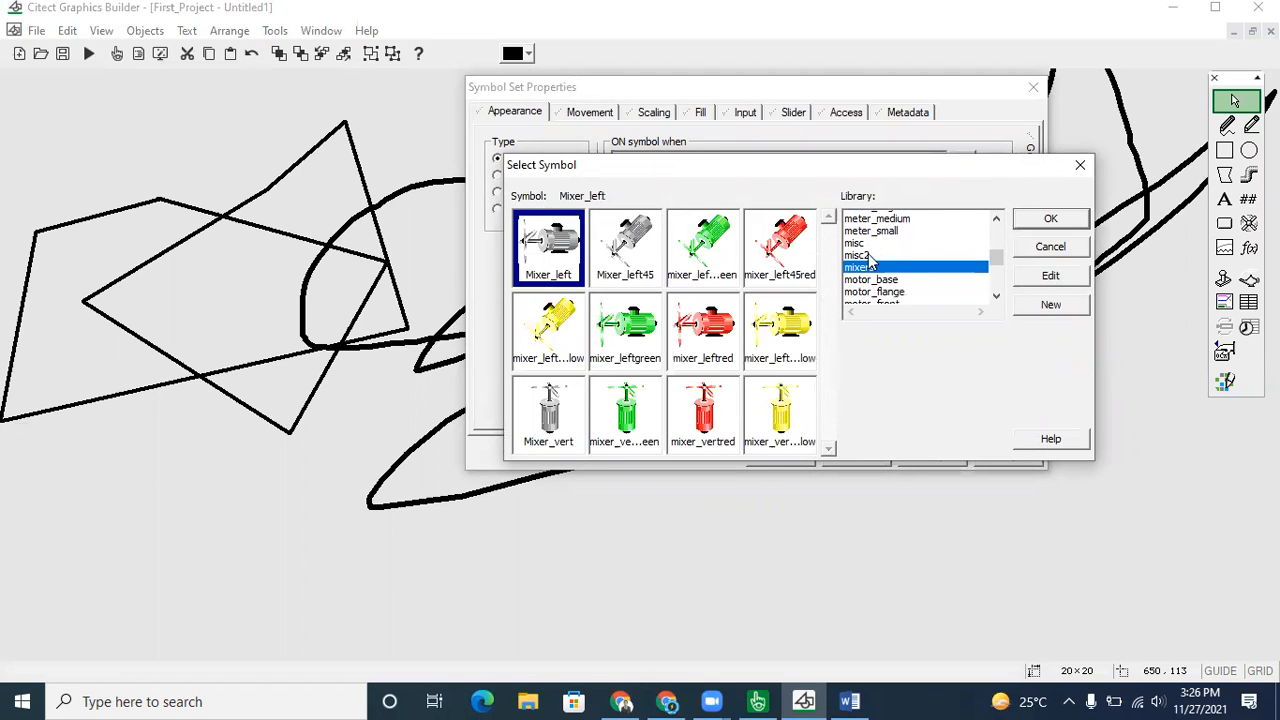
click(877, 278)
scroll(877, 275, down, 4)
click(876, 266)
click(870, 242)
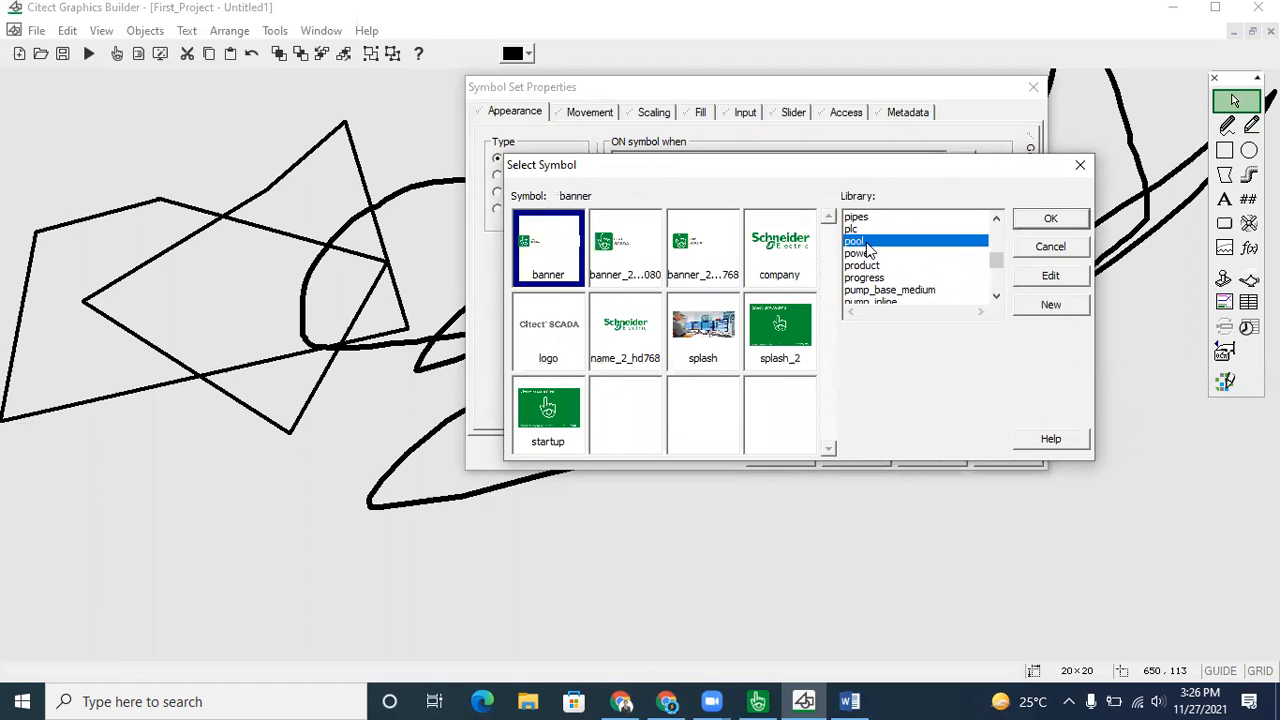
click(875, 265)
click(877, 279)
Examine the pump symbol libraries, including pumps and pumps_side_xlarge, and leave the symbol set's properties without choosing a symbol
scroll(878, 283, down, 1)
click(878, 266)
click(878, 278)
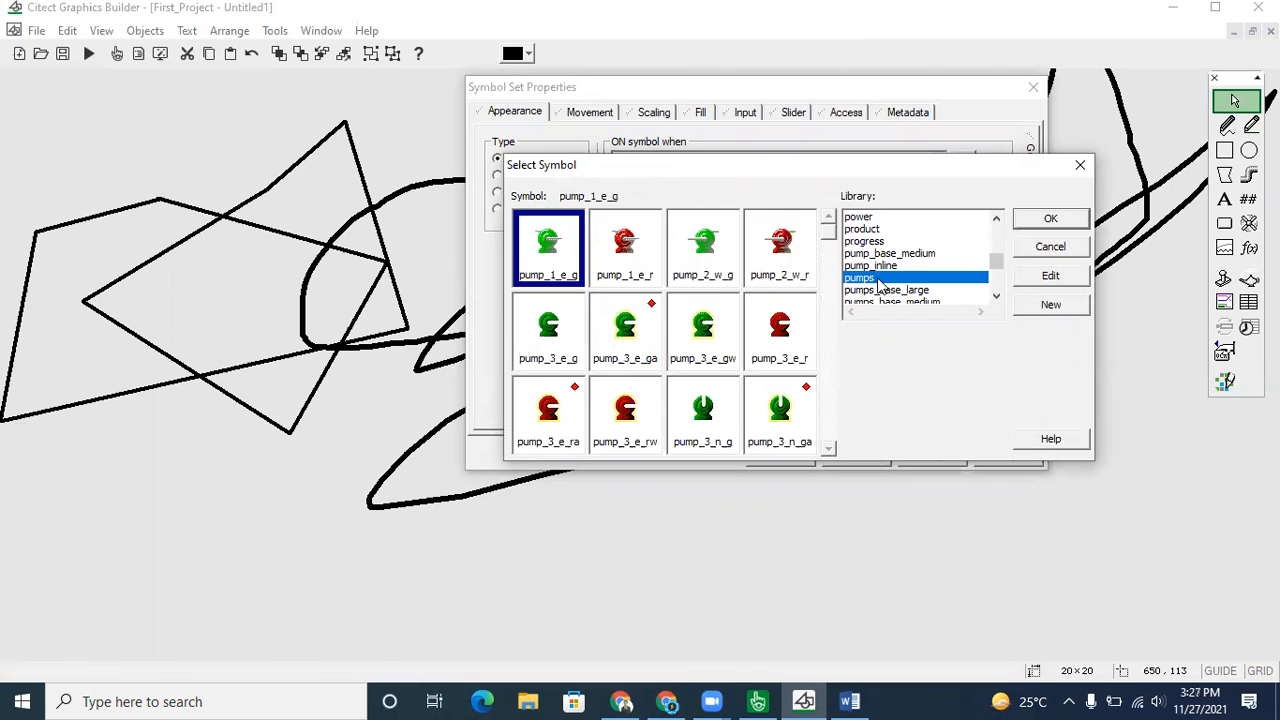
scroll(878, 280, down, 1)
click(878, 283)
scroll(878, 280, down, 1)
scroll(878, 280, down, 1)
click(880, 266)
click(884, 278)
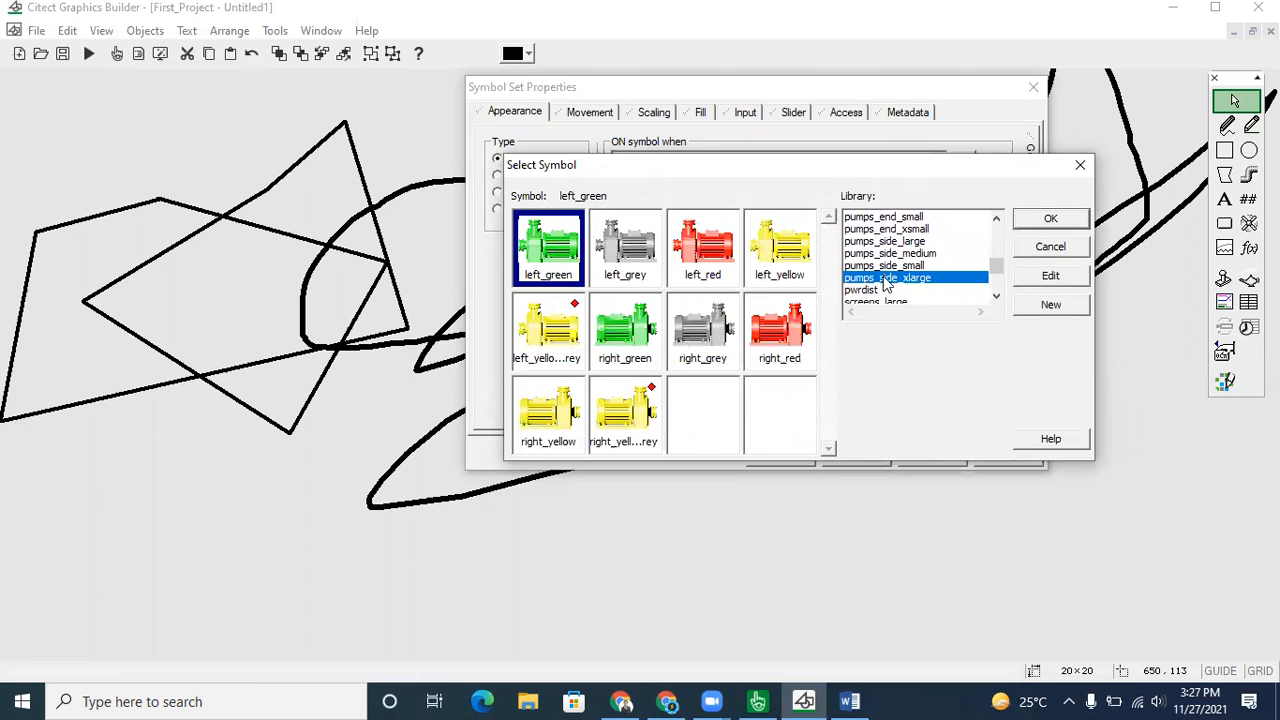
click(1050, 247)
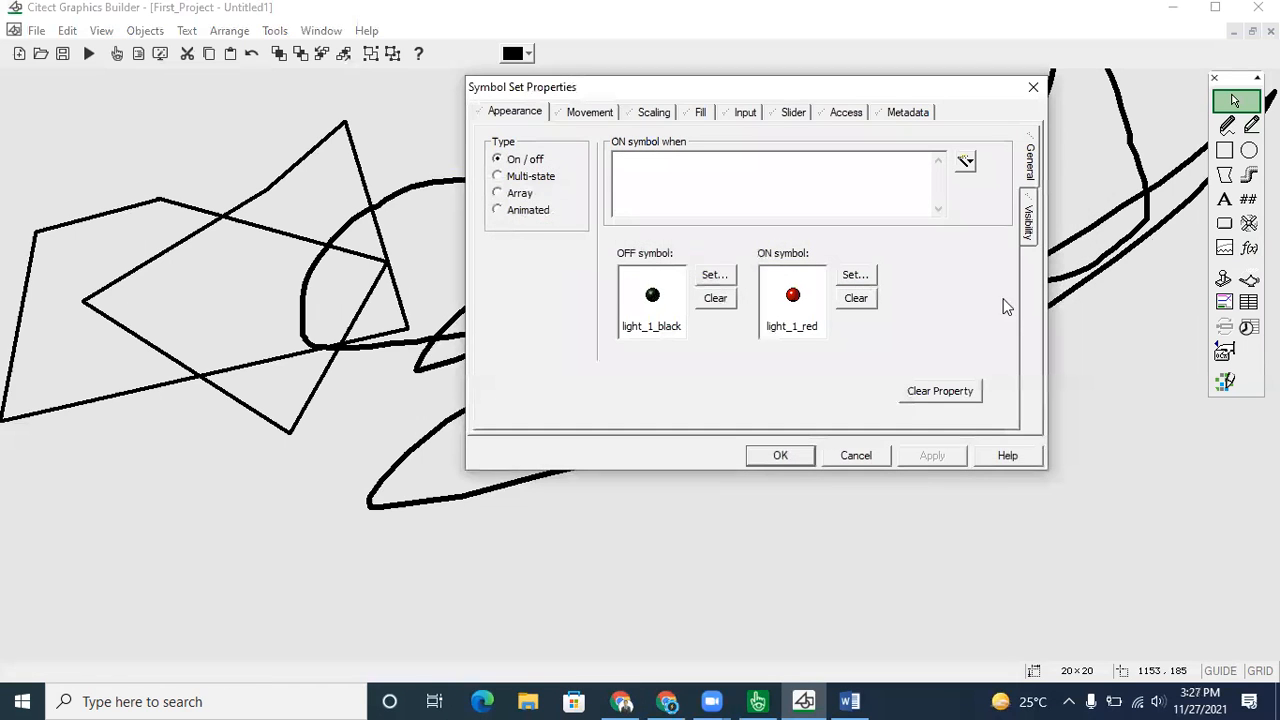
click(1034, 92)
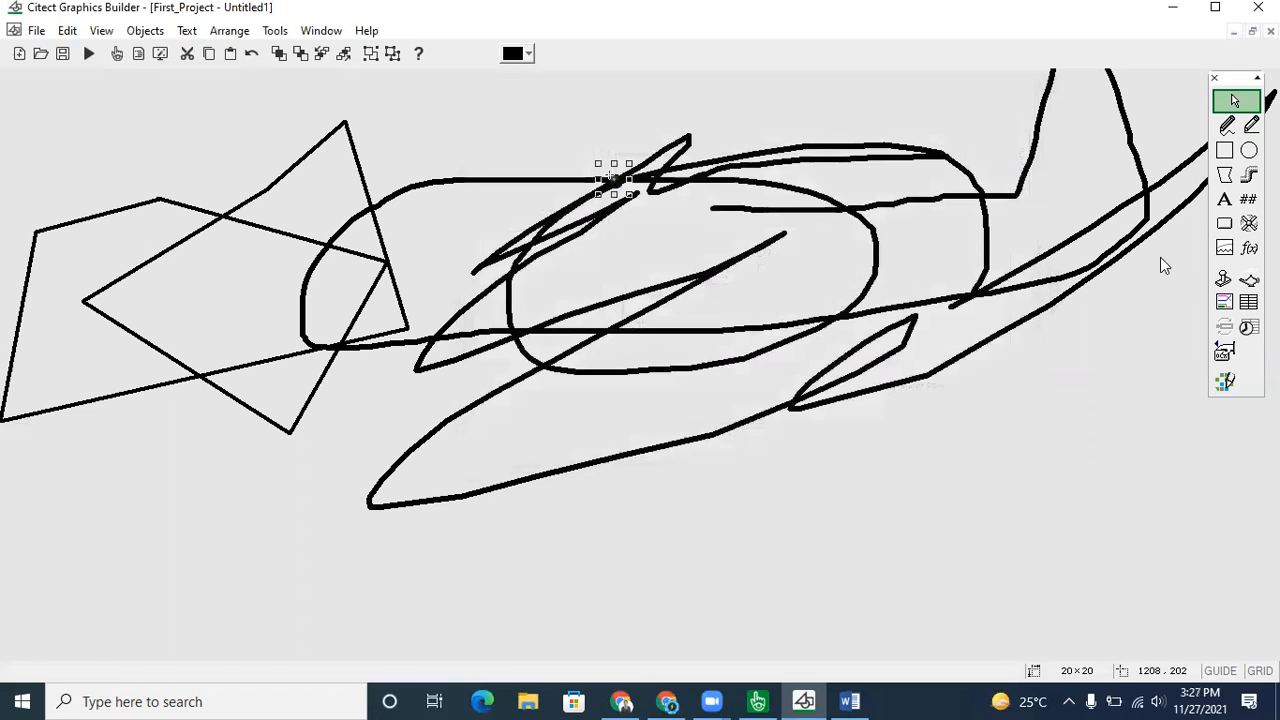
Draw a trend about 756 × 336 over the existing shapes and accept its default properties
click(1226, 250)
click(657, 477)
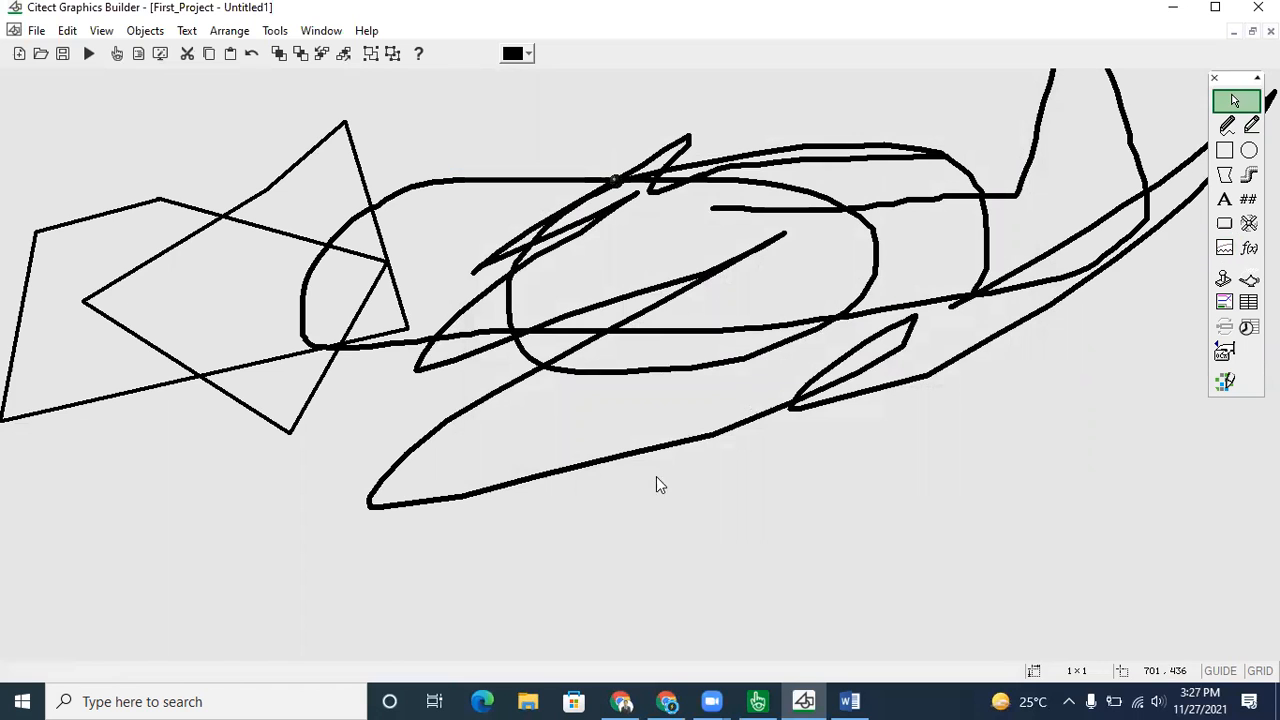
click(1225, 249)
drag(88, 160, 802, 480)
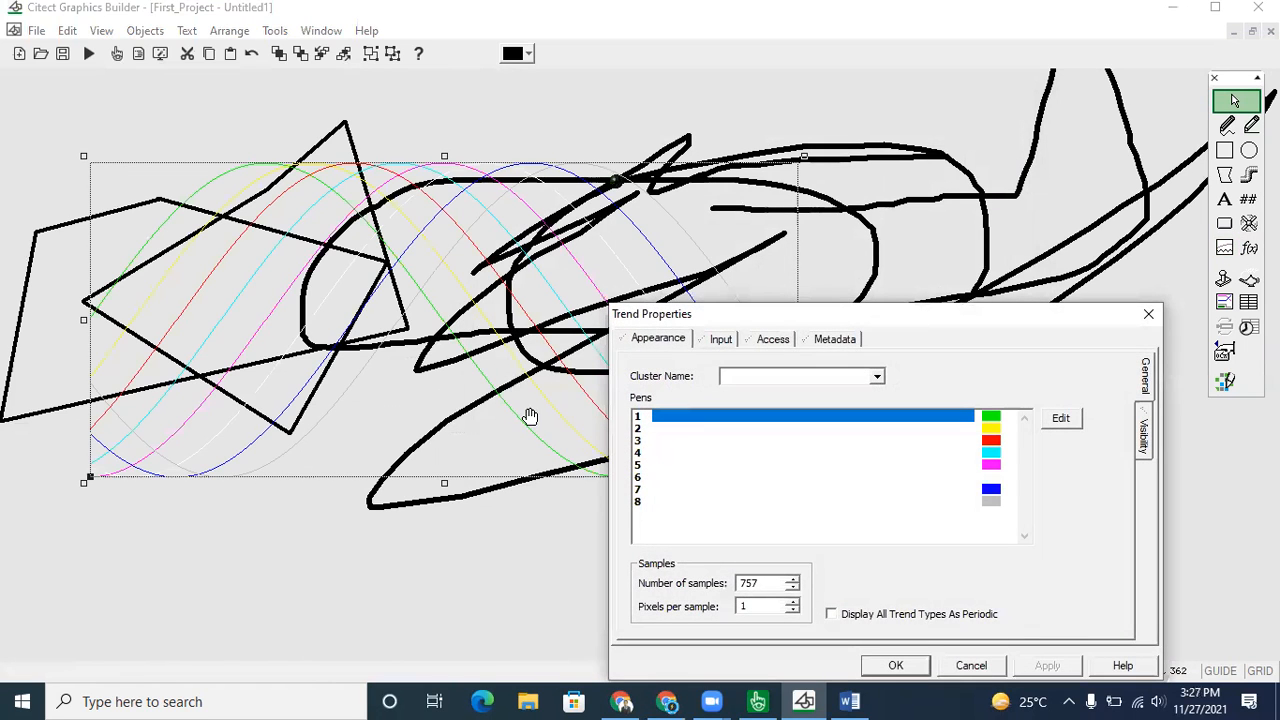
drag(885, 321, 819, 191)
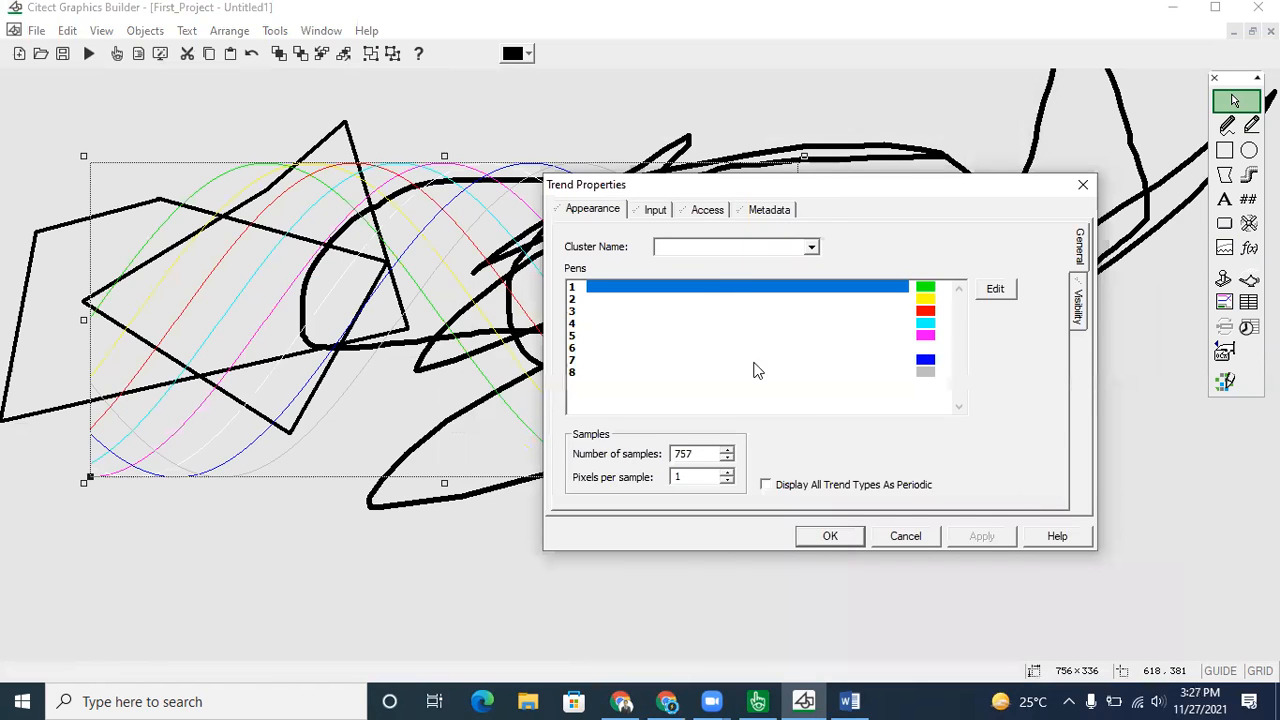
click(810, 537)
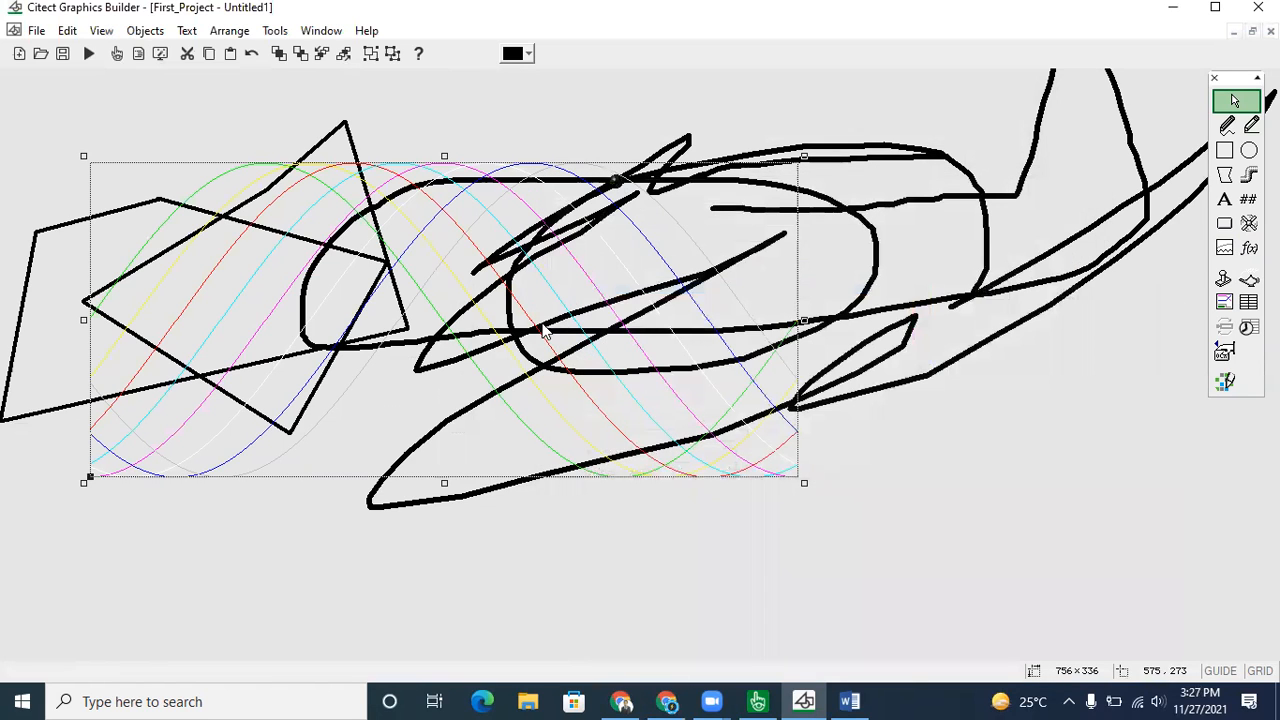
Clear the page by deleting the trend, the zigzag pipe, the polygon and the small symbol set
key(Delete)
click(572, 366)
key(Delete)
click(375, 339)
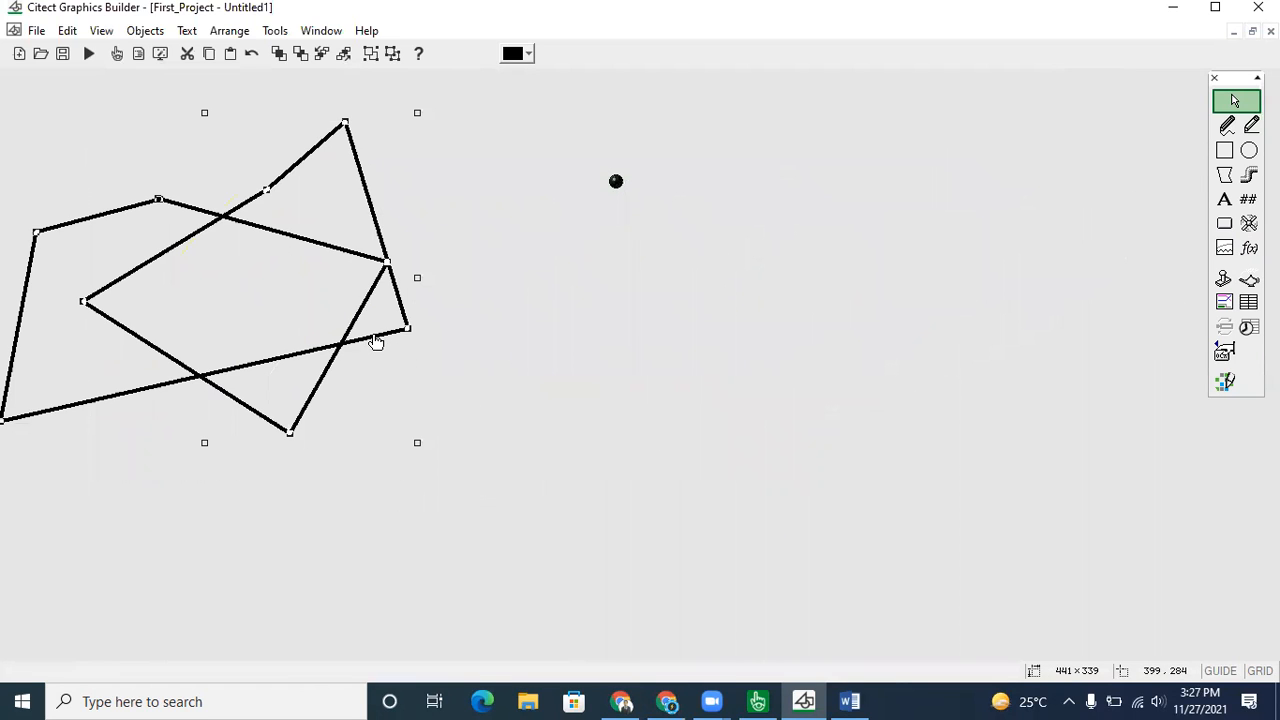
double_click(373, 334)
key(Return)
key(Delete)
drag(555, 142, 718, 272)
key(Delete)
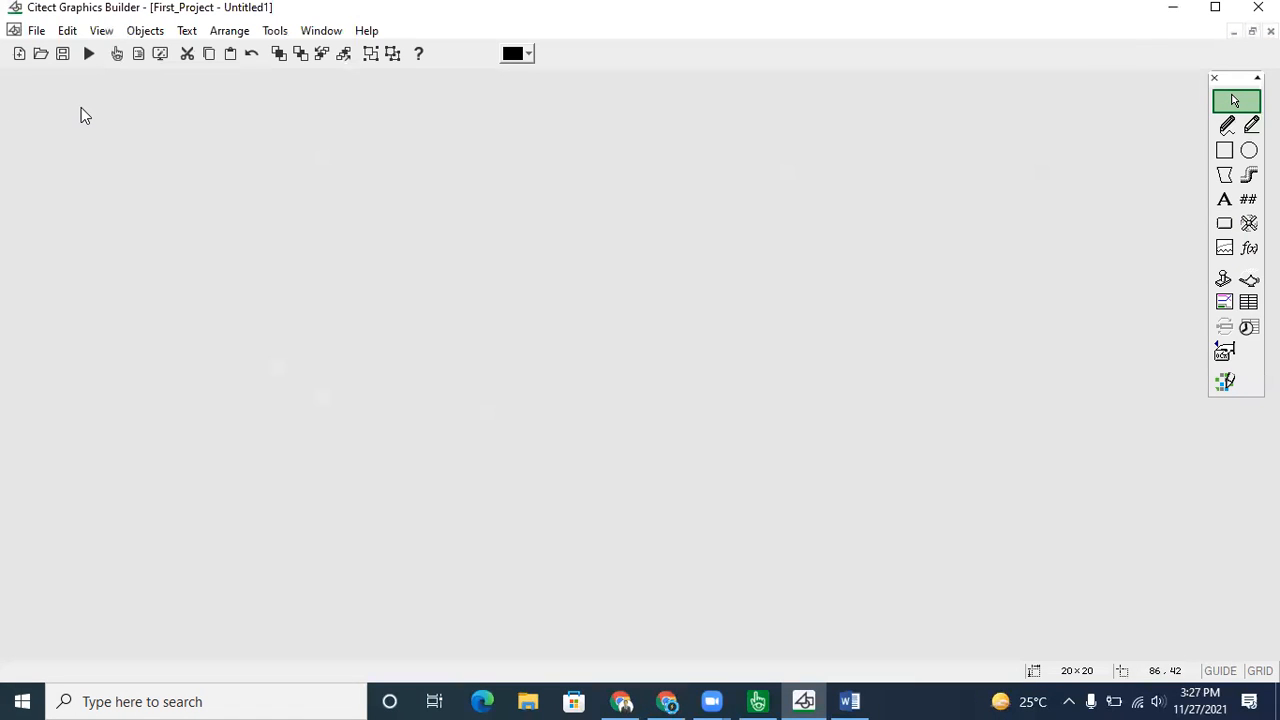
Draw a button about 197 × 85 on the upper part of the page, trying the Symbol type before choosing Text
click(1224, 223)
drag(365, 205, 548, 290)
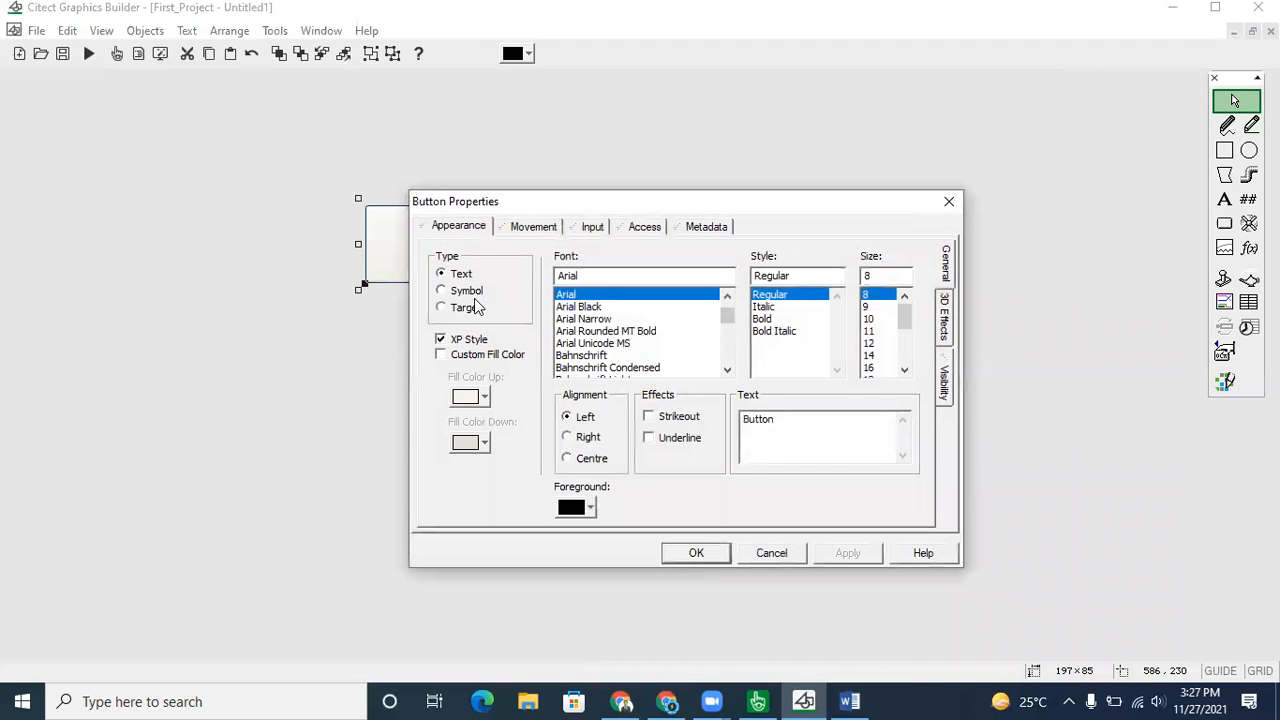
click(466, 293)
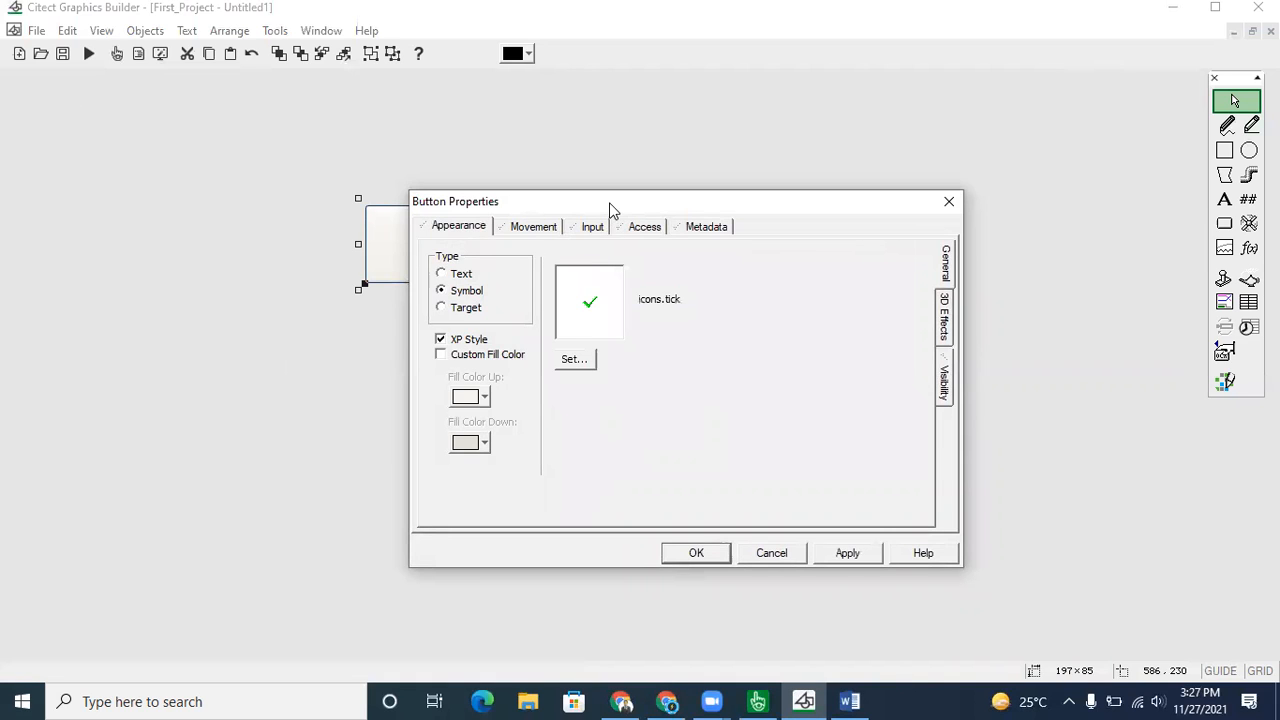
drag(637, 209, 886, 152)
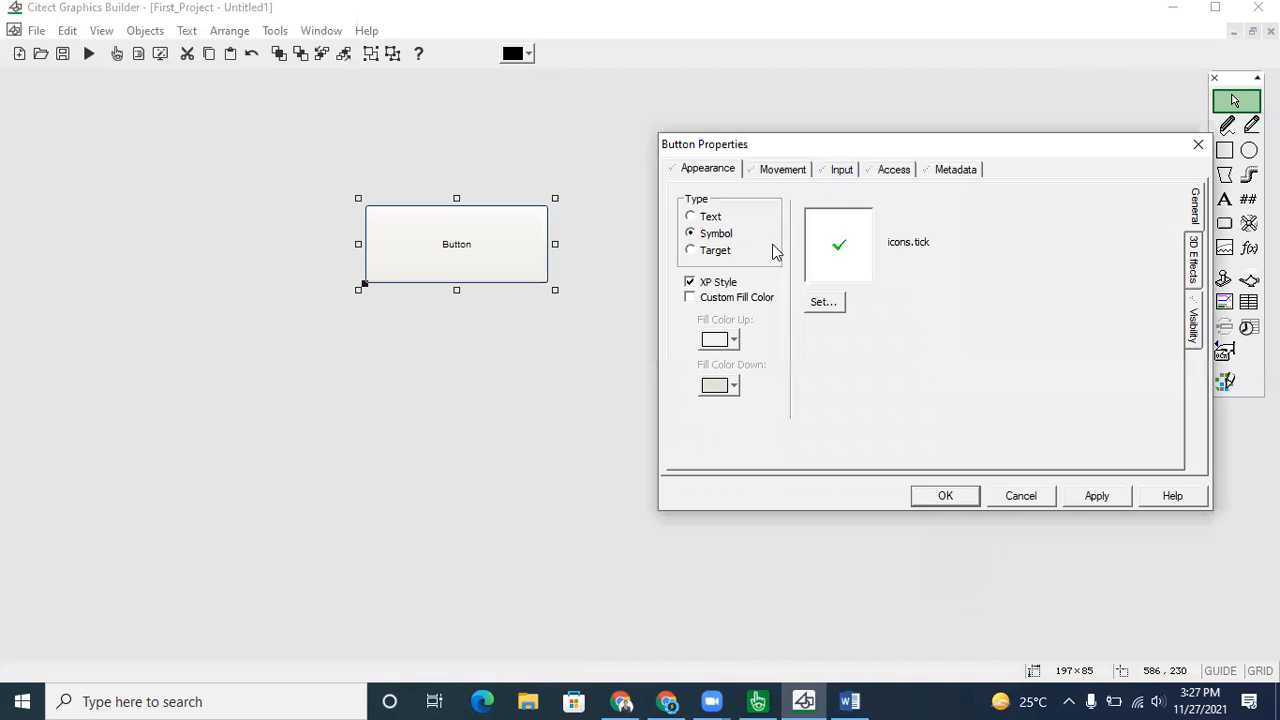
click(711, 218)
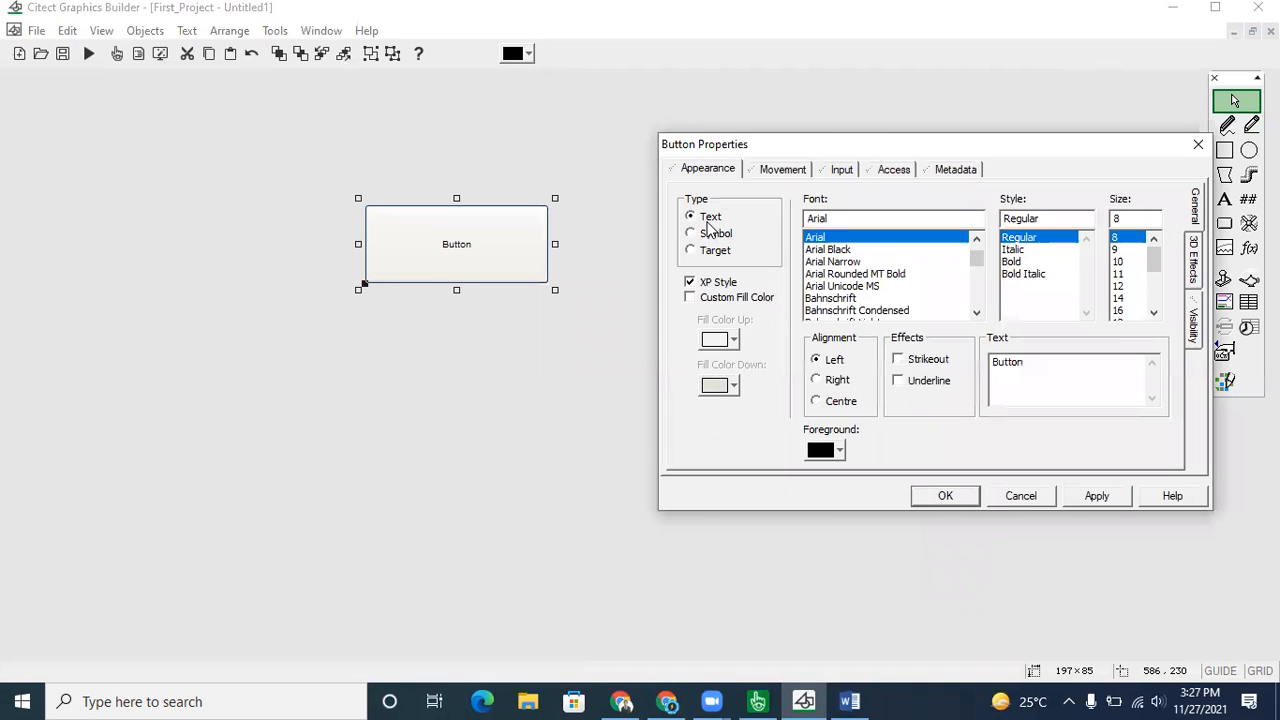
Set the button's text font to Arial Black at size 16
click(1122, 285)
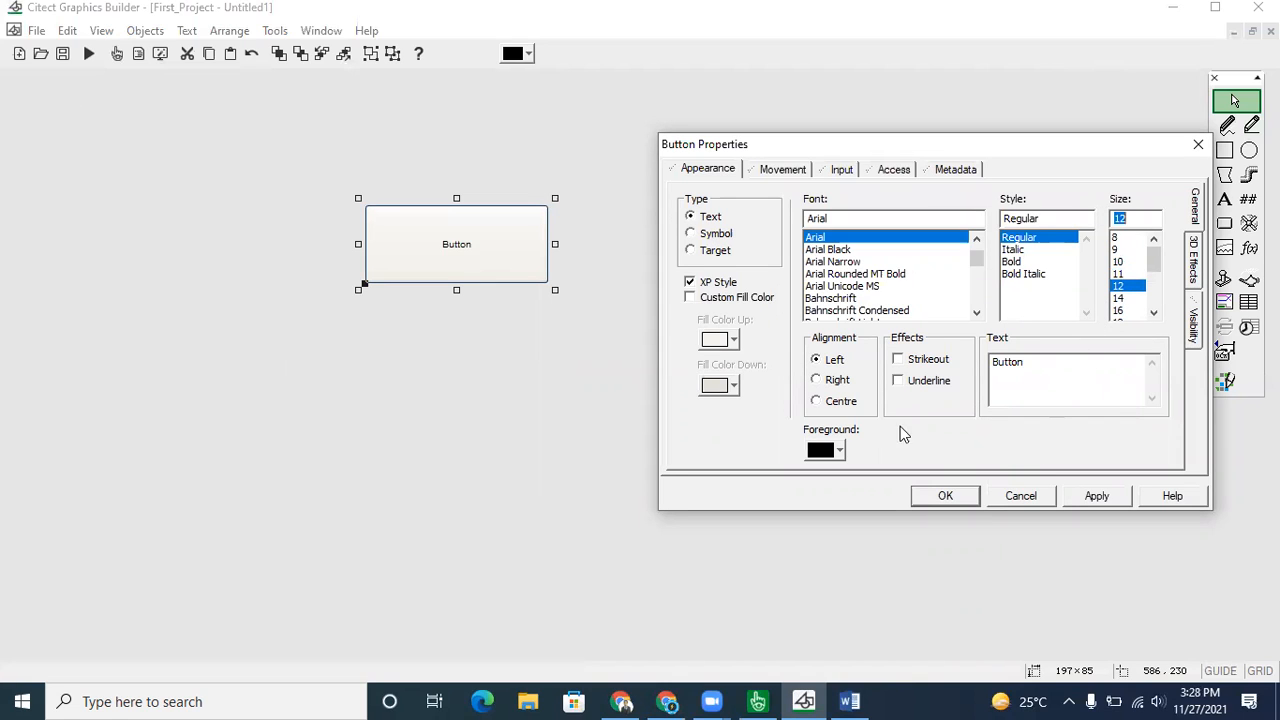
click(1121, 311)
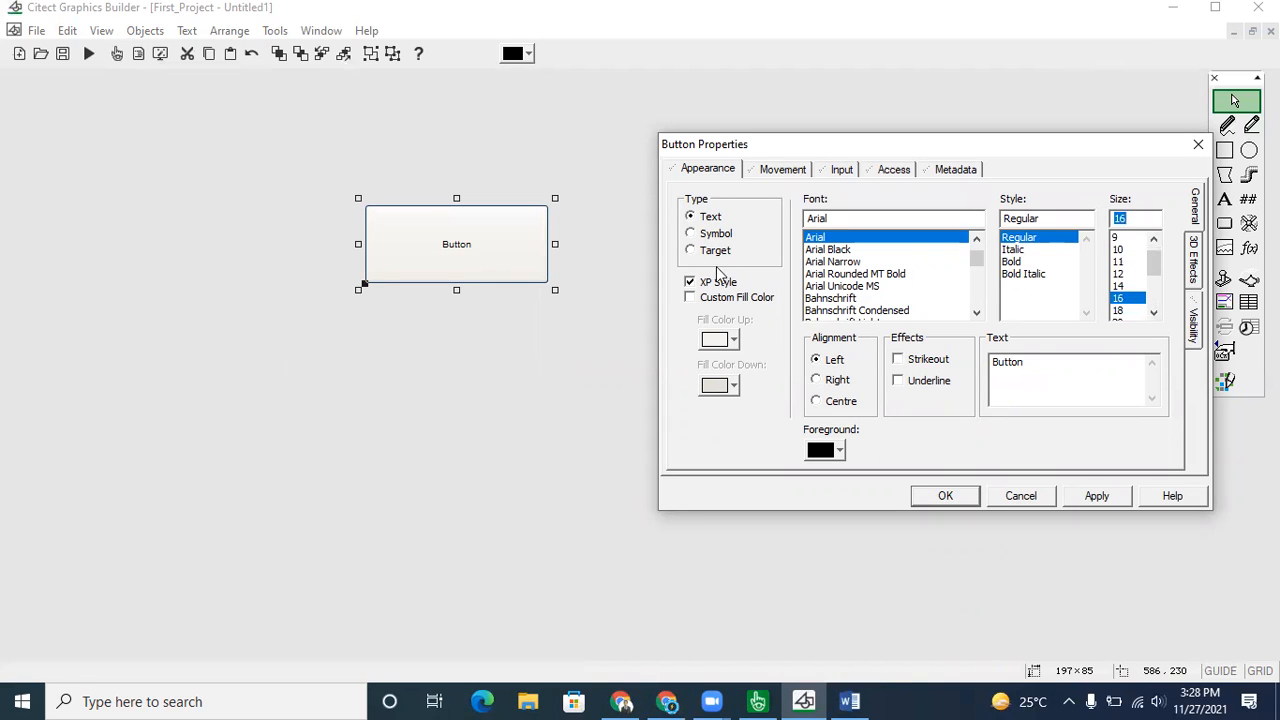
click(838, 286)
click(826, 250)
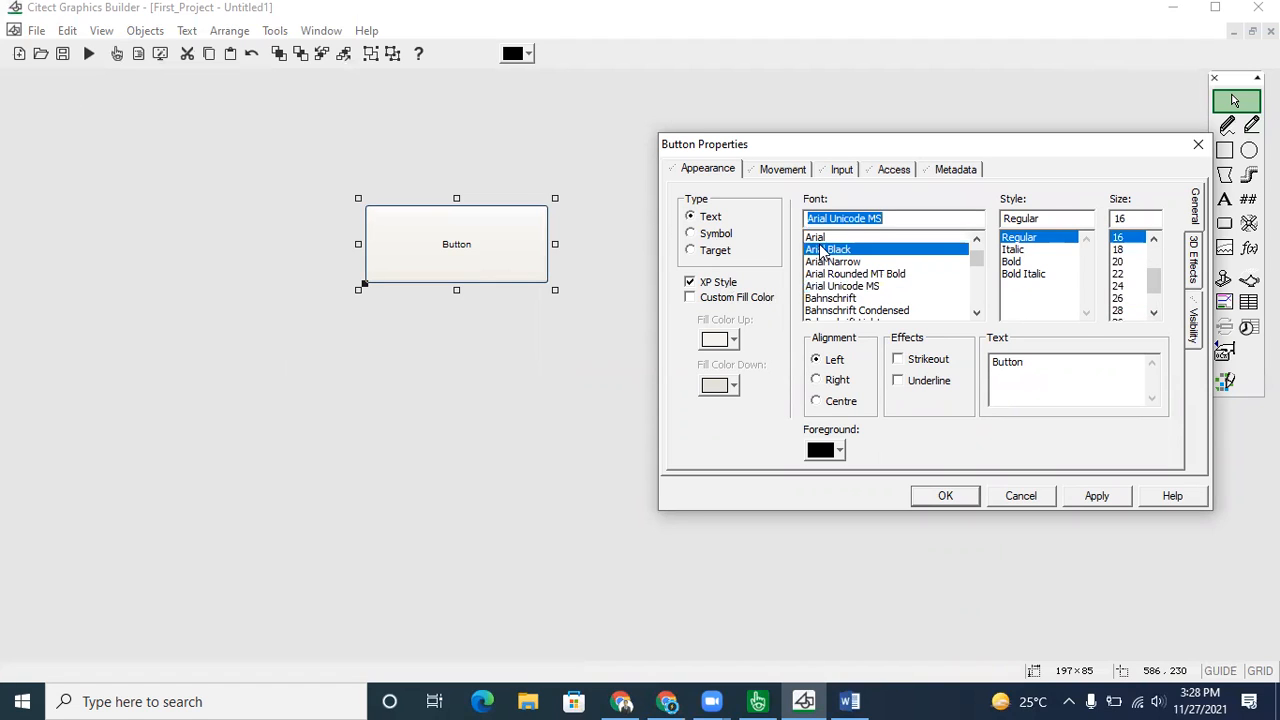
Enable a custom fill color for the button, with orange for the up state and blue for the down state
click(724, 305)
click(734, 340)
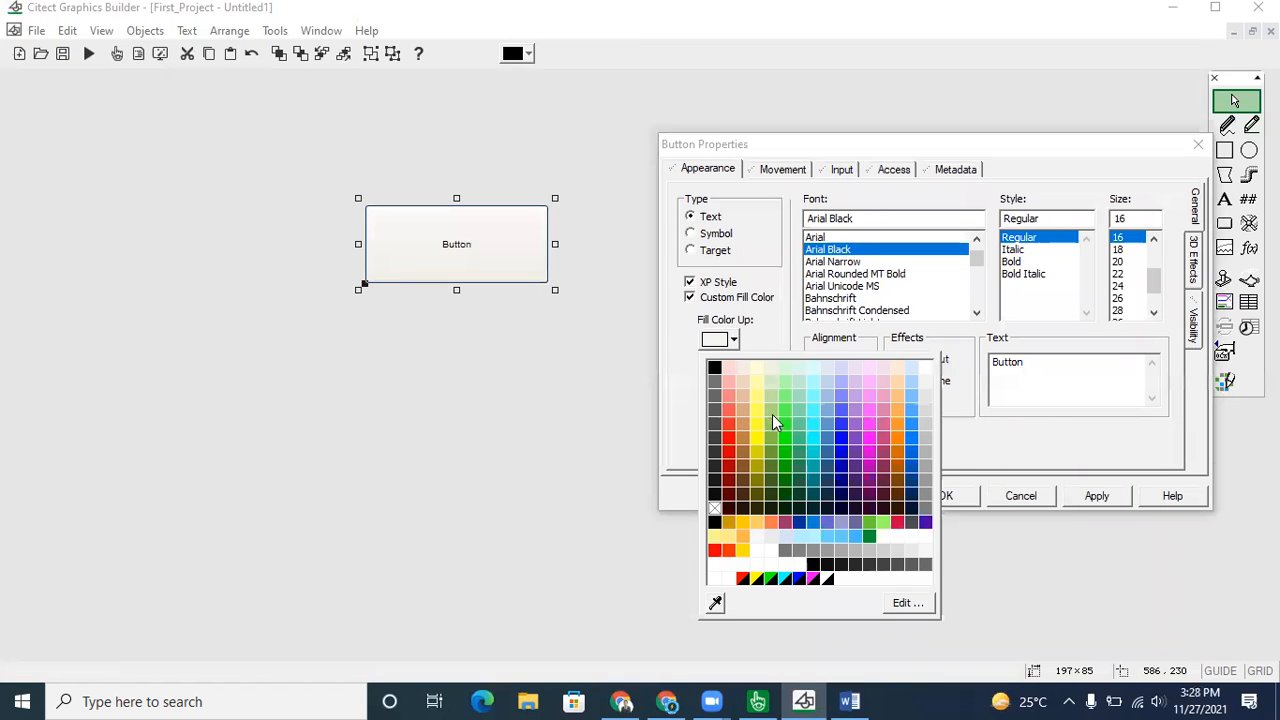
click(893, 426)
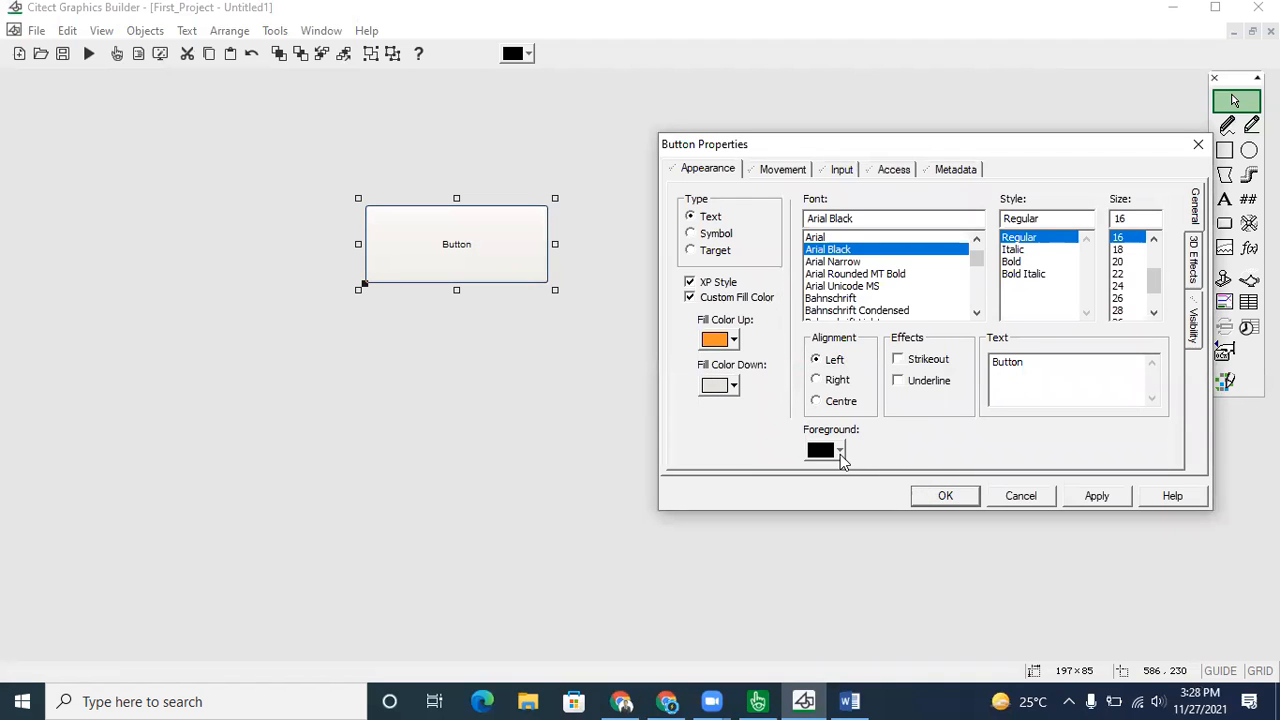
click(733, 386)
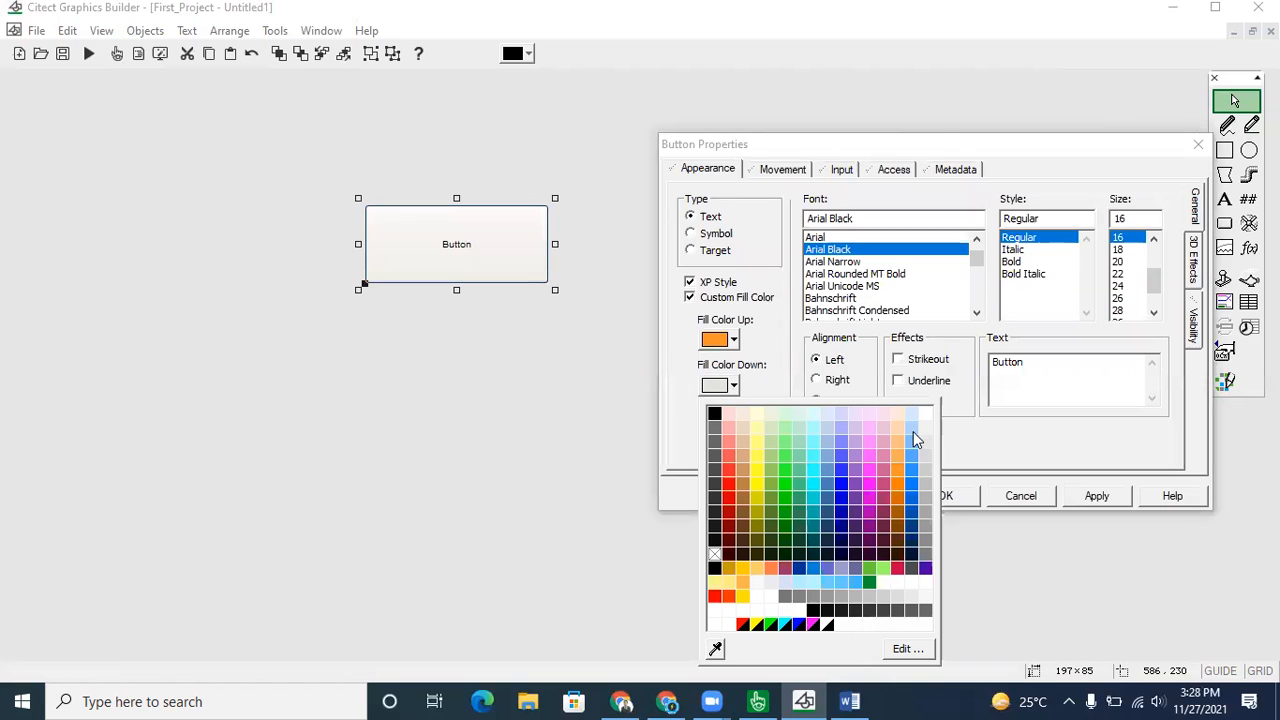
click(910, 469)
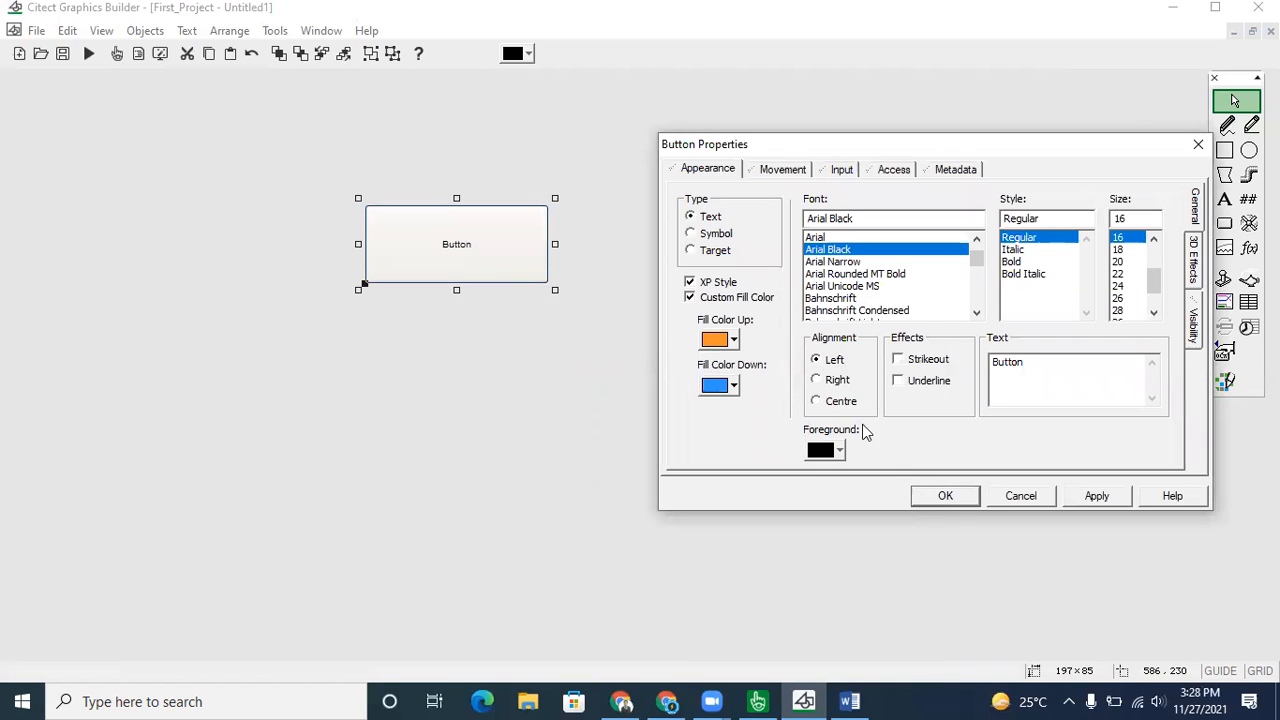
Centre the button's text, change the label to ON and apply the settings
click(924, 363)
click(842, 404)
drag(1033, 371, 1010, 350)
text(ON)
click(1098, 504)
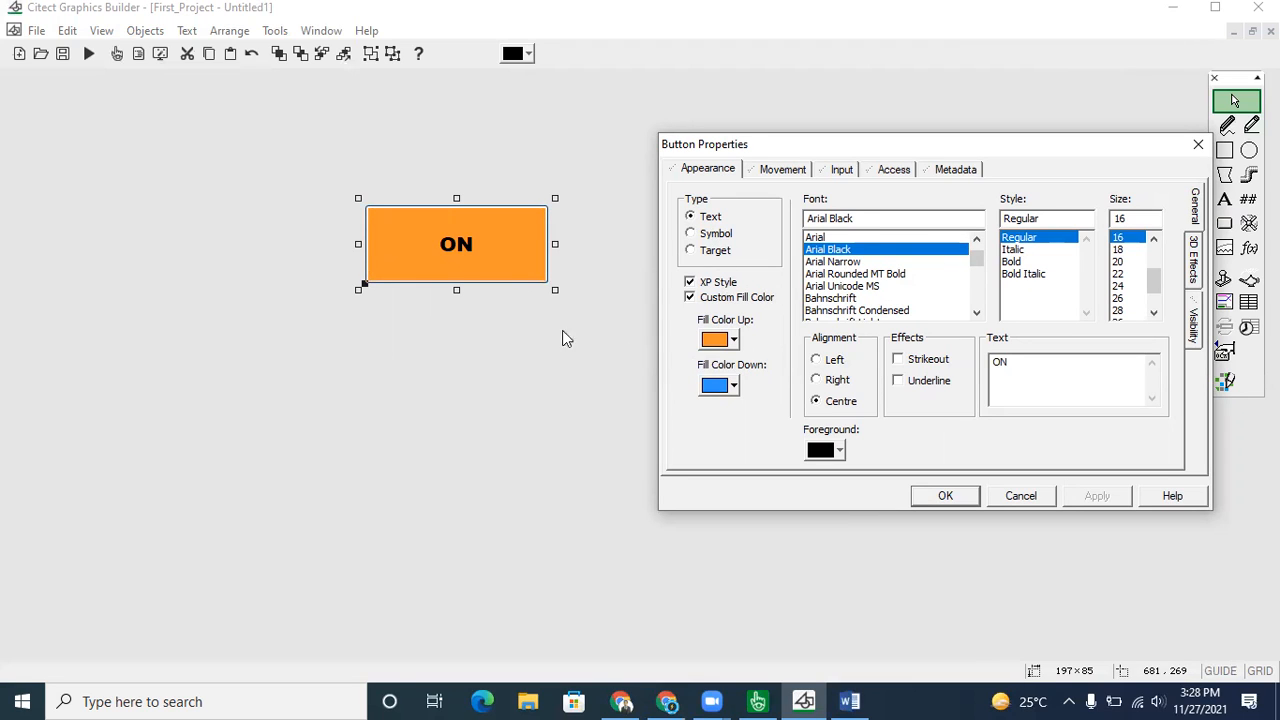
Try right and left alignment on the ON button's text
click(830, 382)
click(1097, 497)
click(817, 359)
click(1100, 497)
Try the strikeout and underline effects together on the ON label, and apply it again with only the underline
click(914, 362)
click(924, 386)
click(1098, 496)
click(897, 359)
click(1096, 498)
click(468, 246)
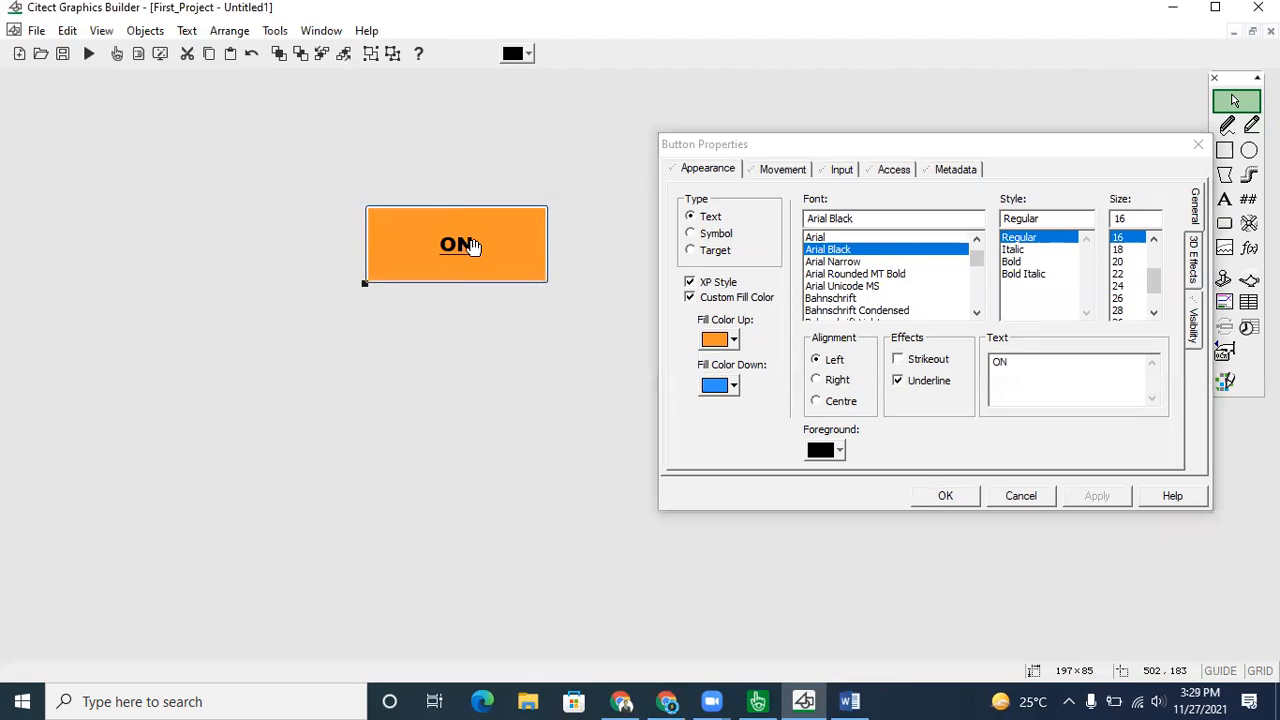
Remove the underline from the ON label and restore its centre alignment
click(918, 382)
click(1097, 497)
click(834, 403)
click(1078, 499)
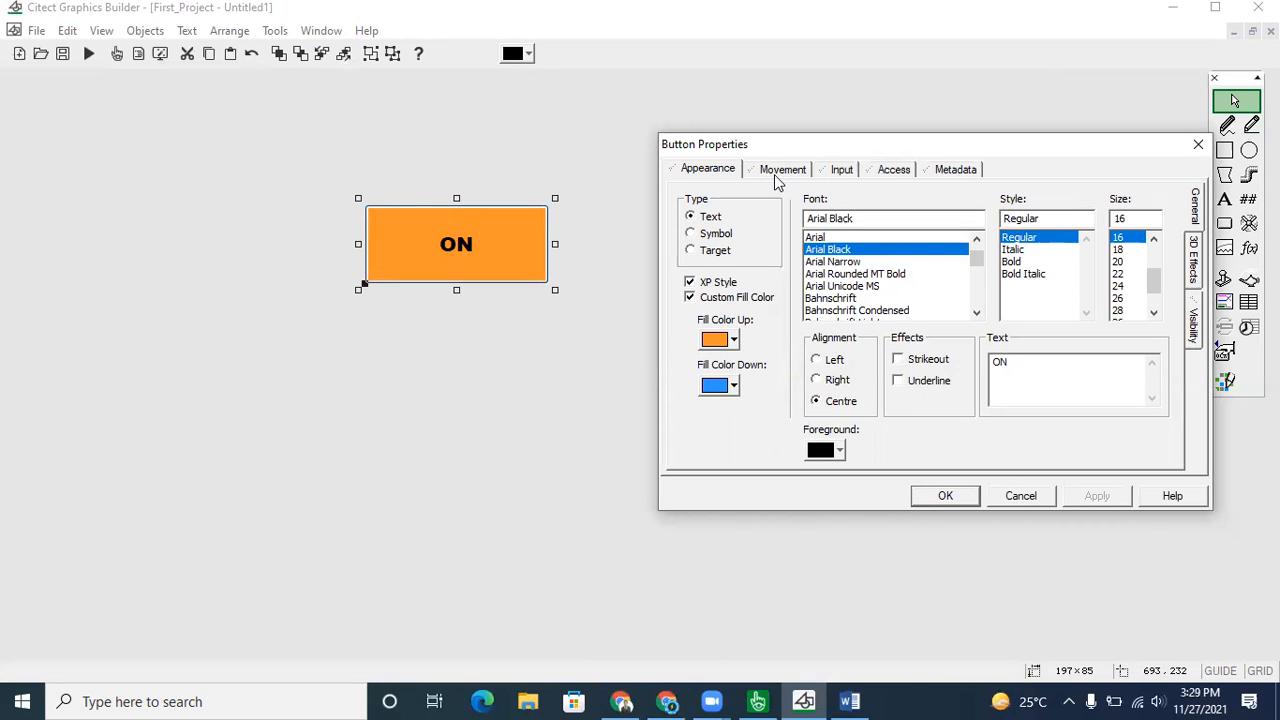
Examine the Up command in the ON button's touch input settings and close the properties without saving
click(840, 171)
click(686, 228)
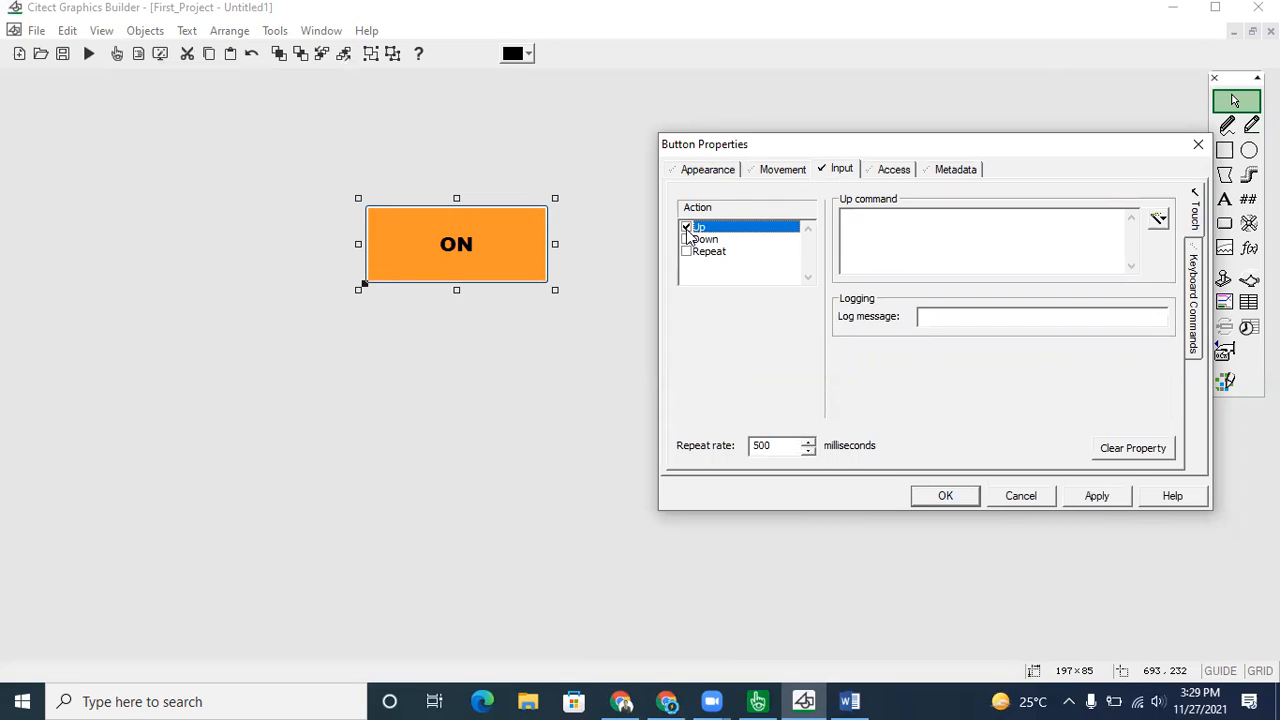
click(905, 221)
click(1021, 497)
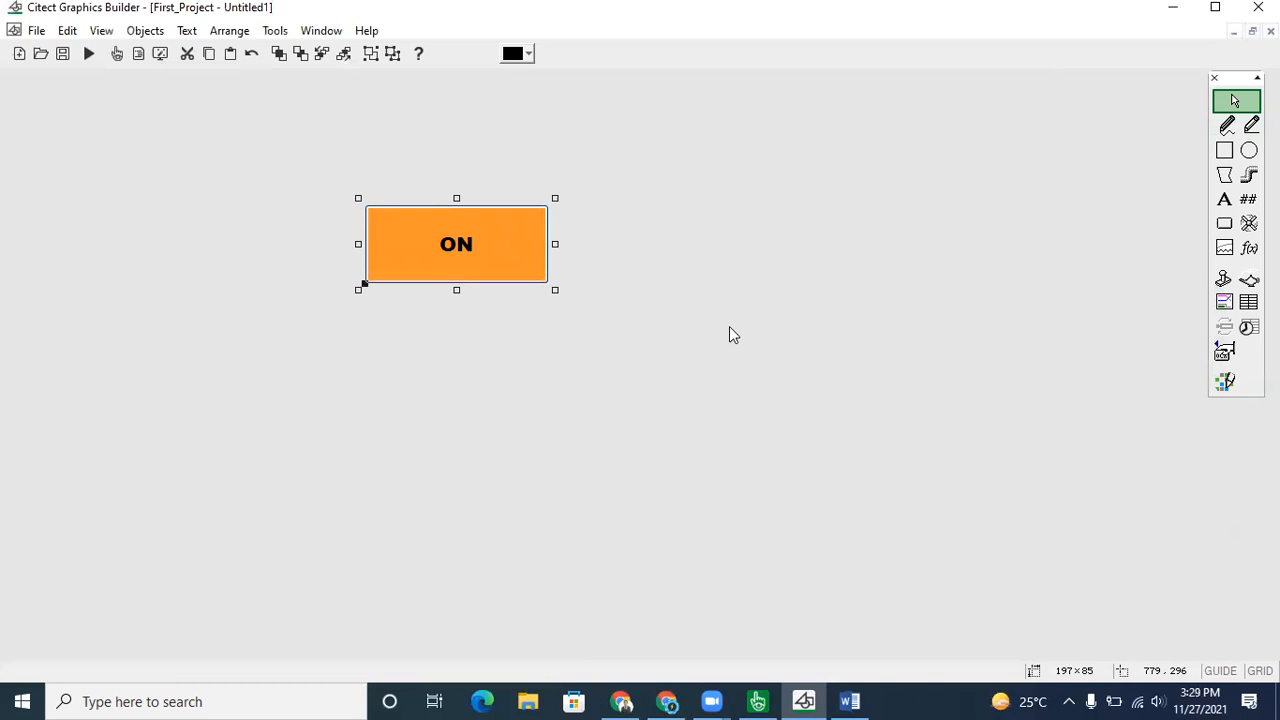
click(729, 326)
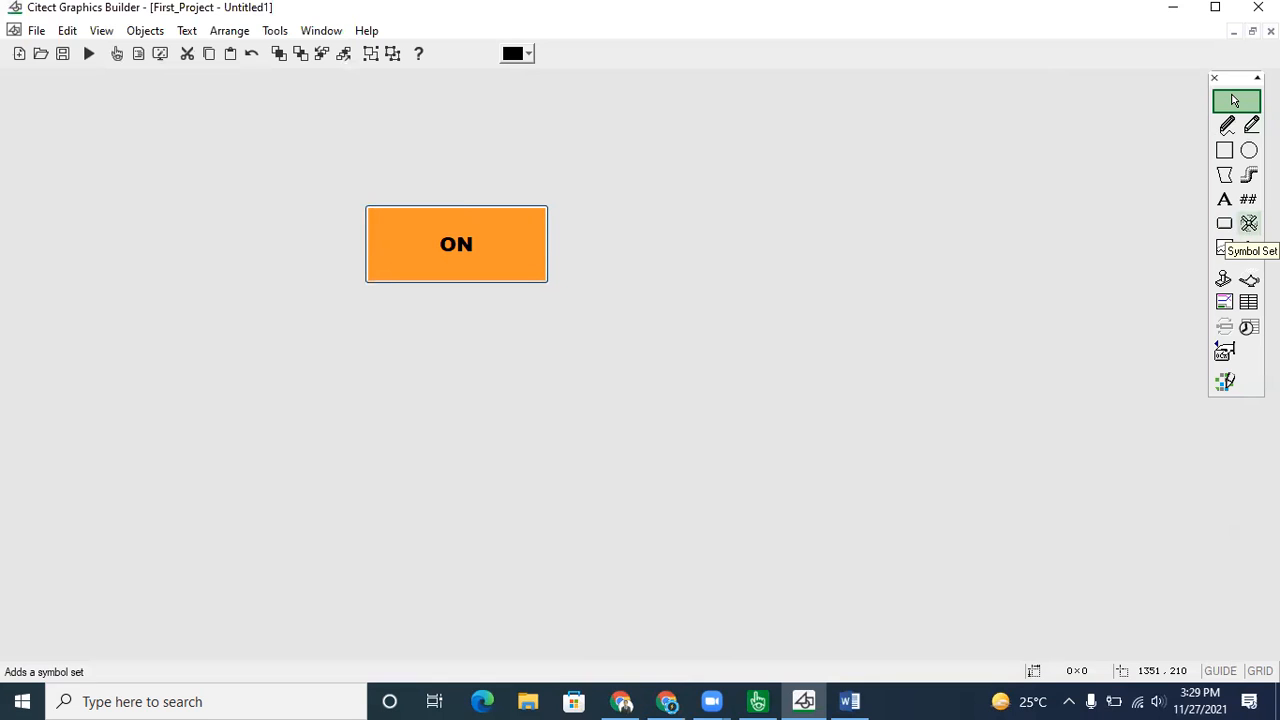
Place an on/off symbol set beyond the ON button, browse the lights library for its OFF symbol, and close its properties without changes
click(1249, 223)
click(806, 244)
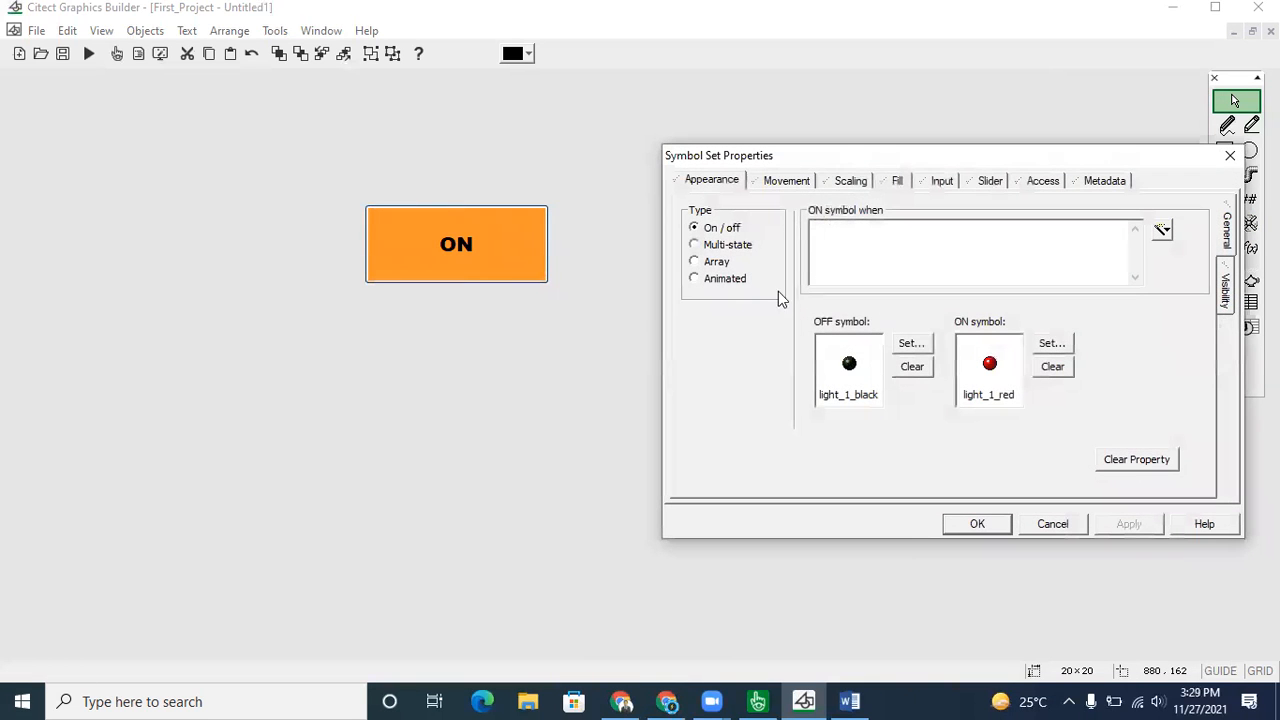
click(877, 231)
double_click(849, 377)
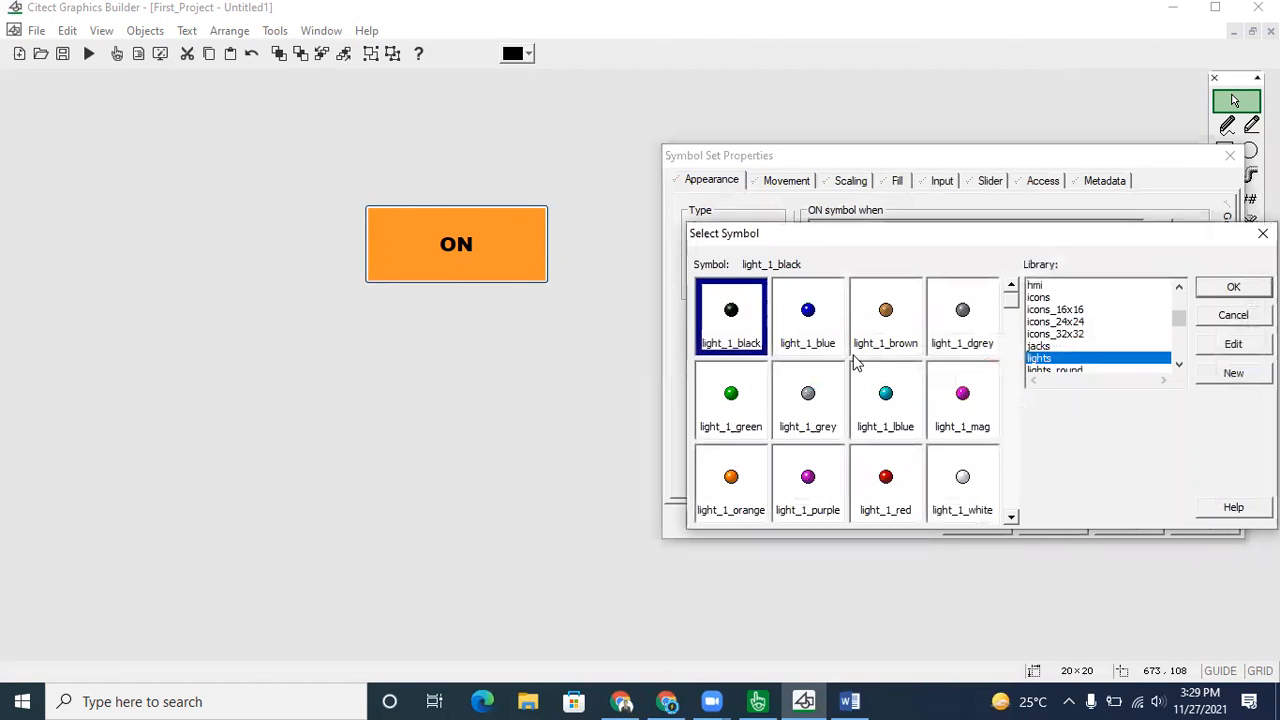
mouse_move(1011, 300)
mouse_down()
mouse_move(1025, 520)
mouse_move(1012, 298)
mouse_up()
click(1220, 318)
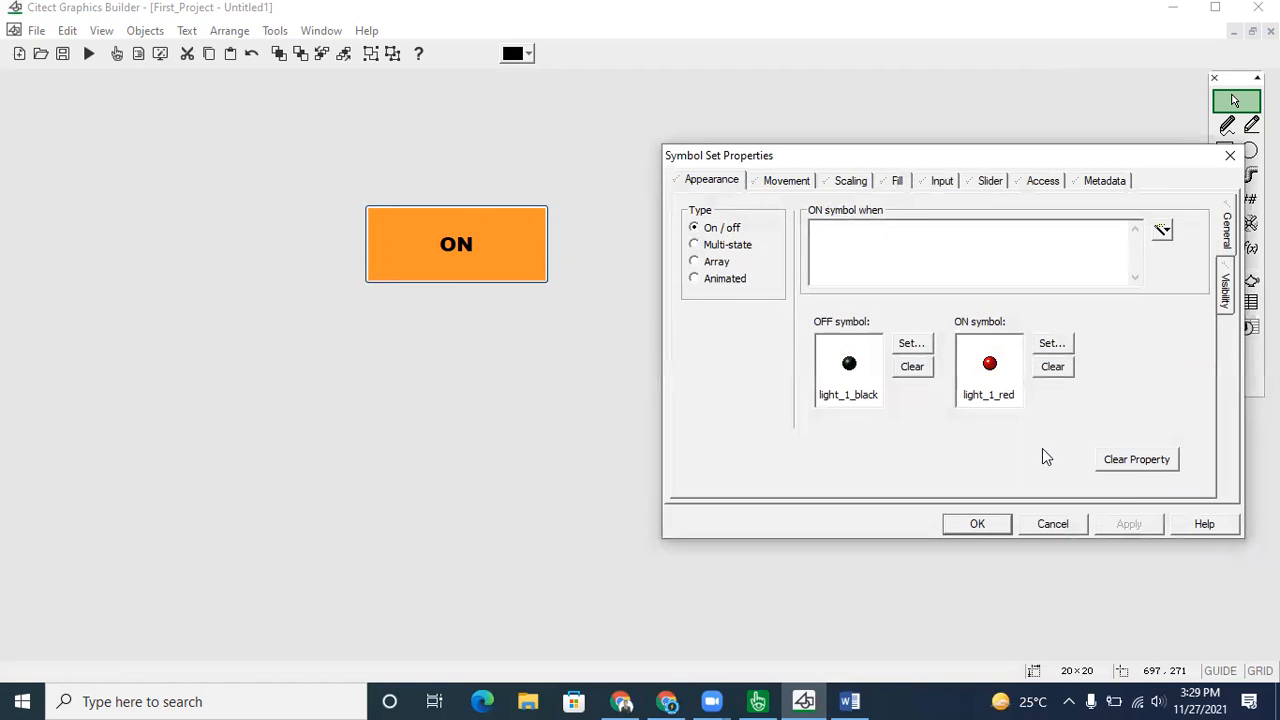
click(1063, 525)
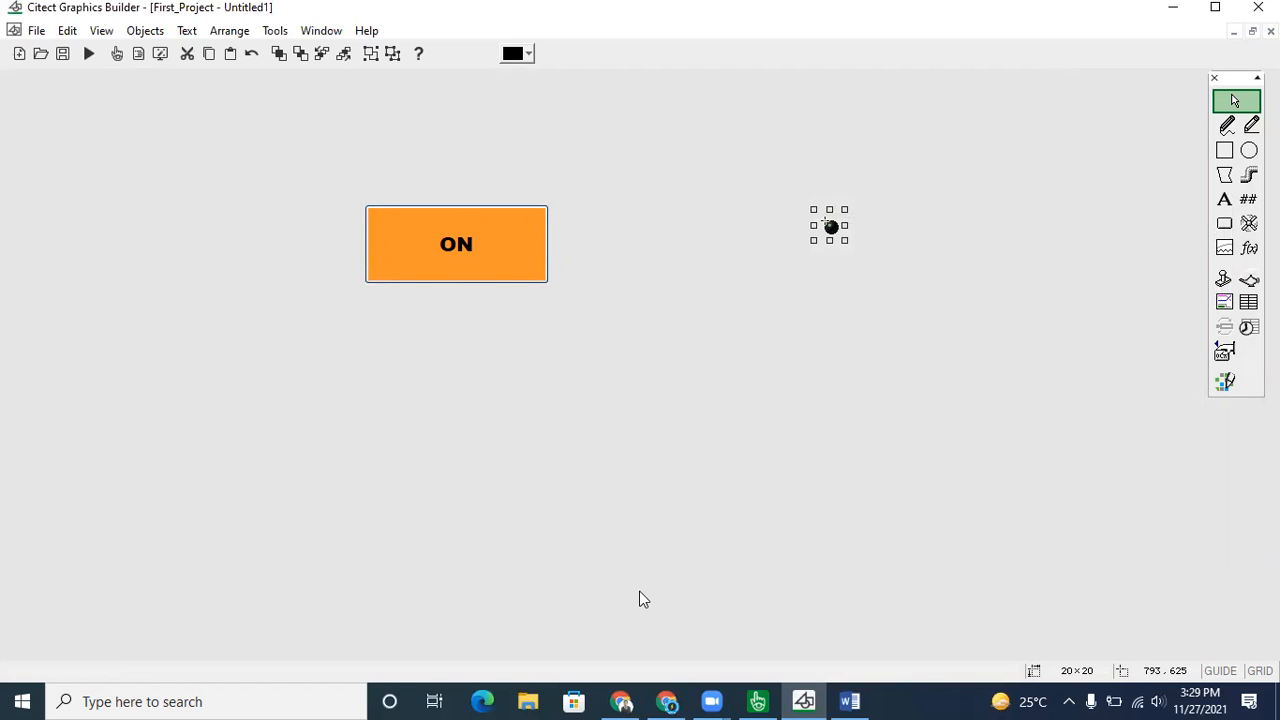
Switch to Citect Studio and show the local variables in the system model of First_Project
click(758, 701)
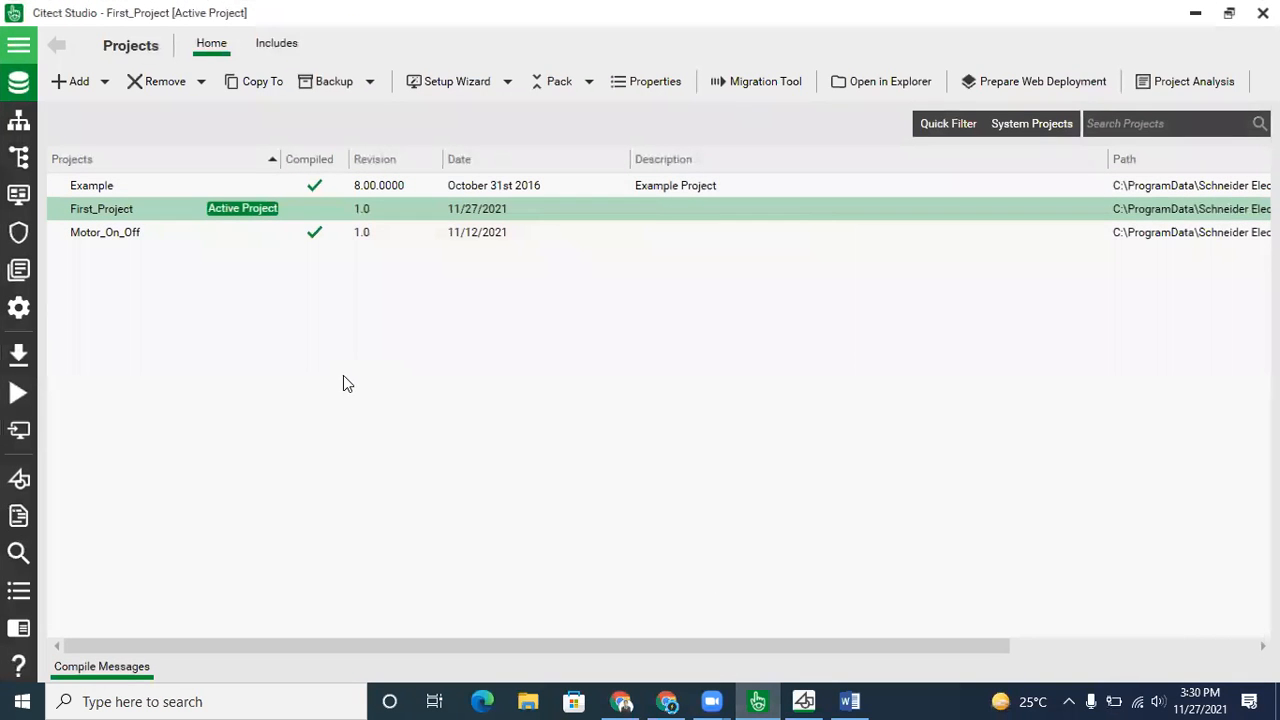
click(16, 132)
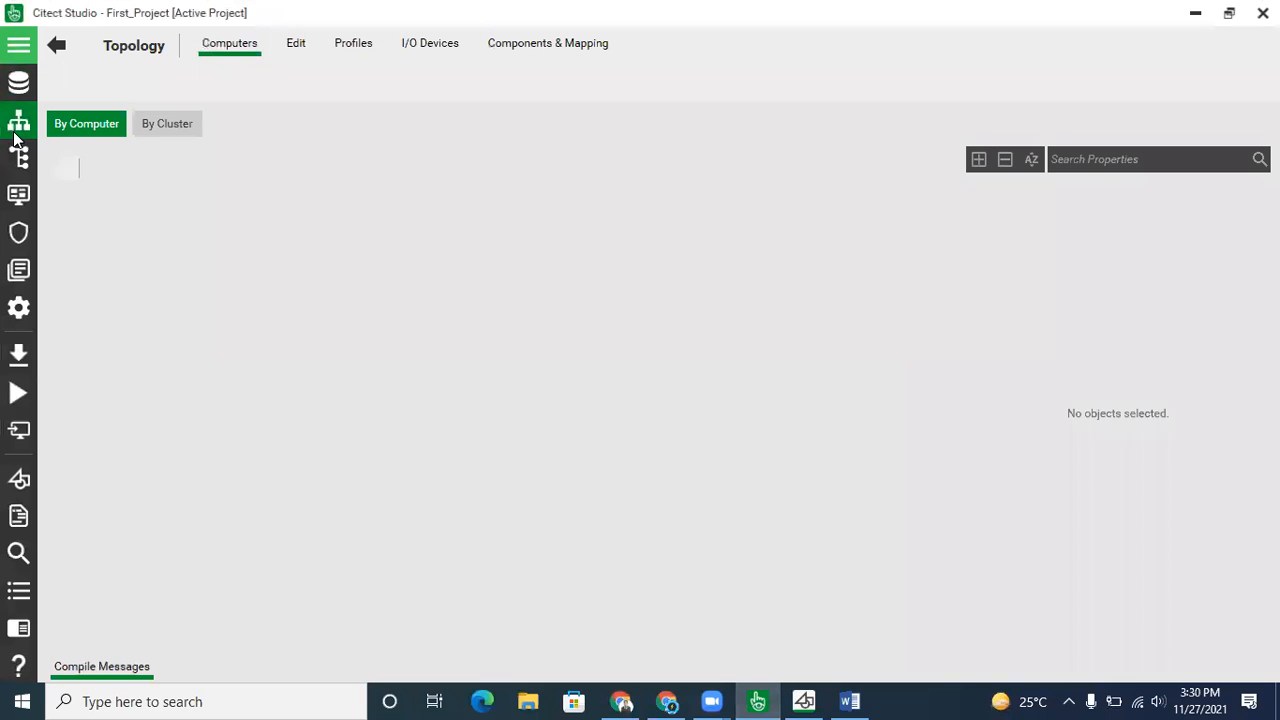
click(14, 165)
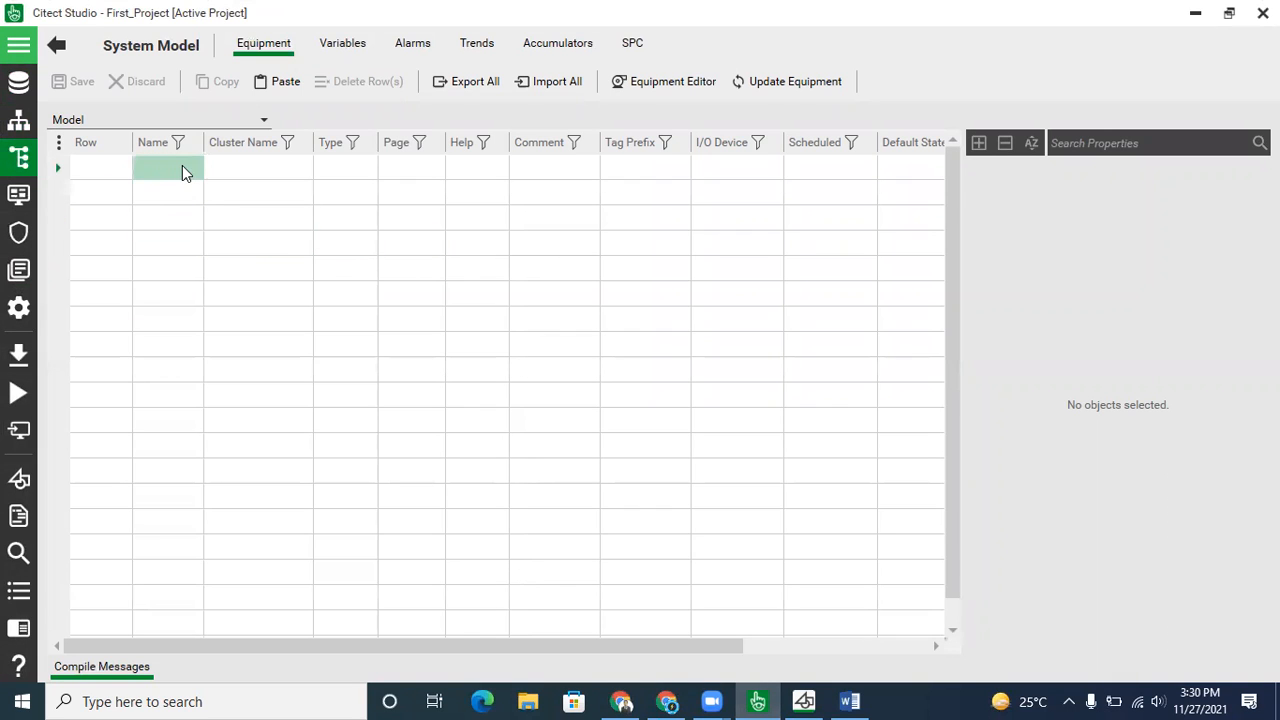
click(336, 46)
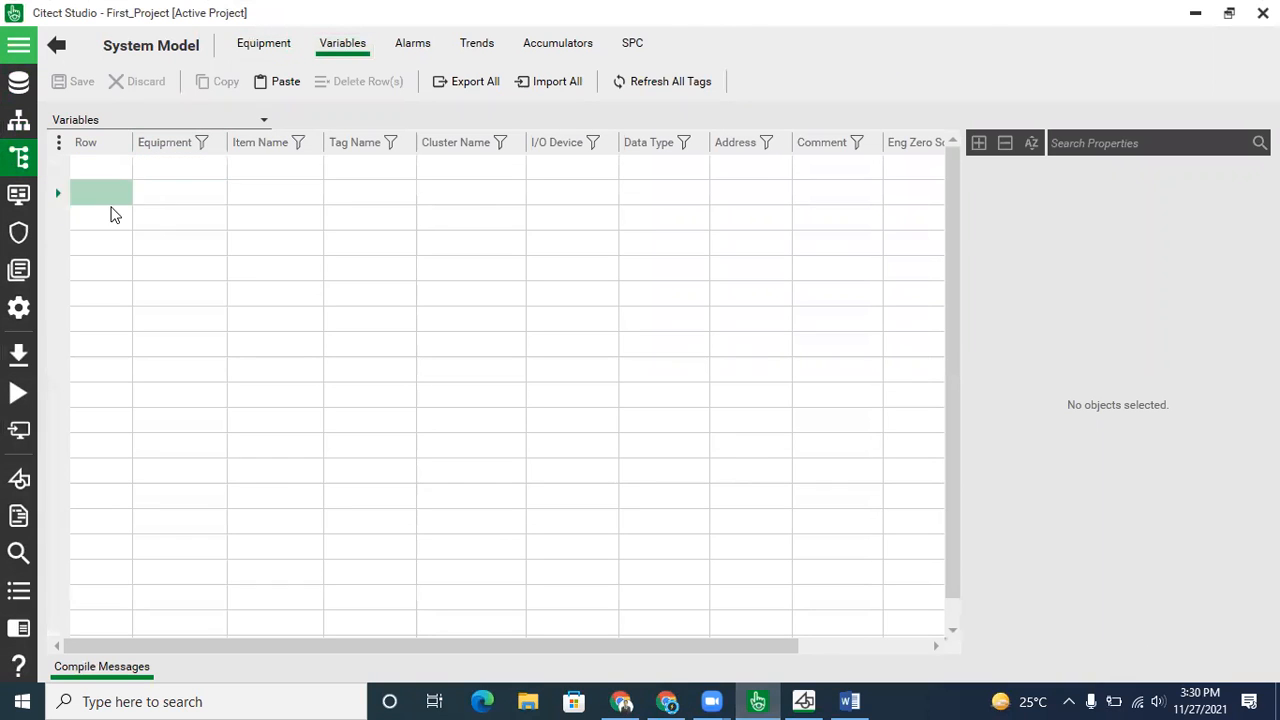
click(264, 121)
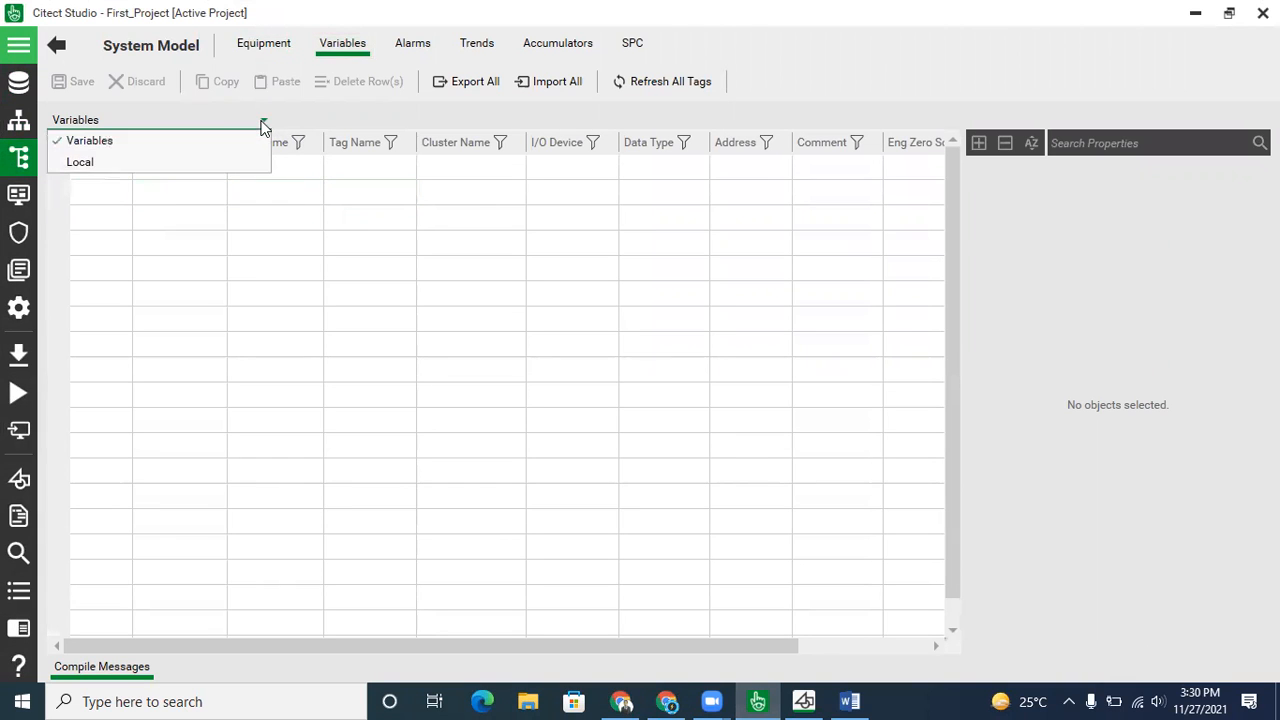
click(166, 162)
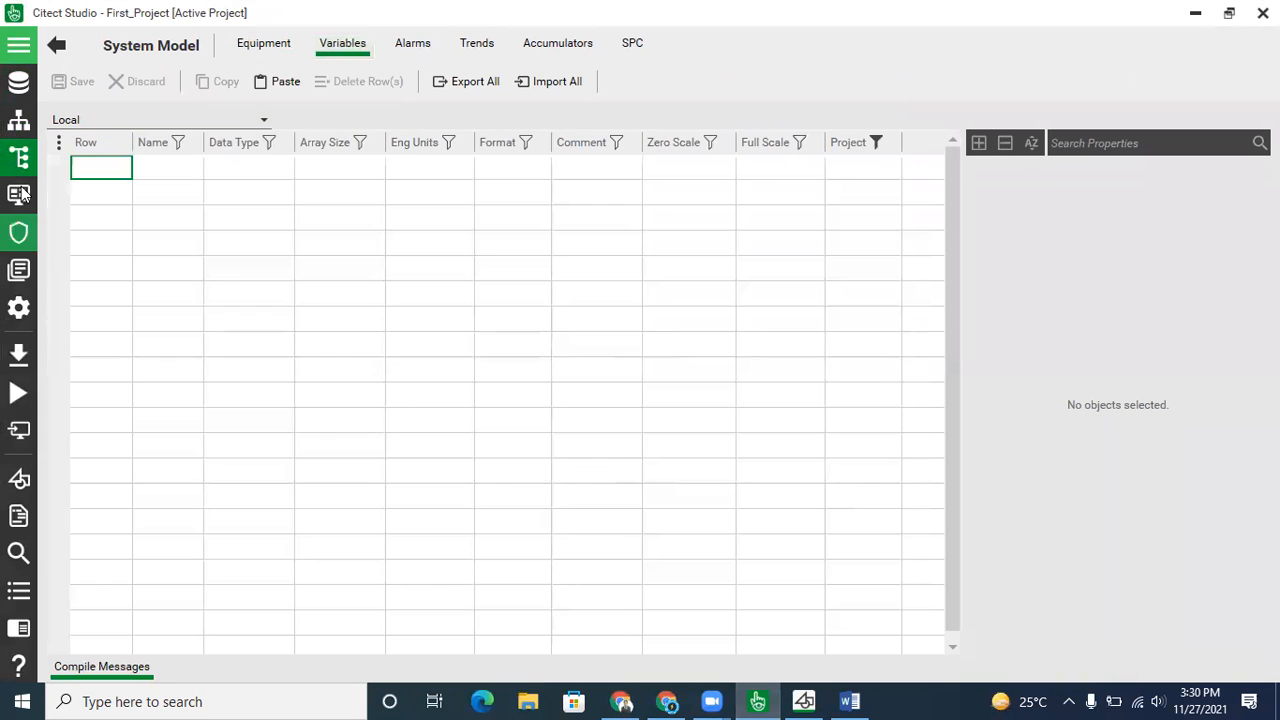
Add a local variable named on with the data type DIGITAL
click(149, 170)
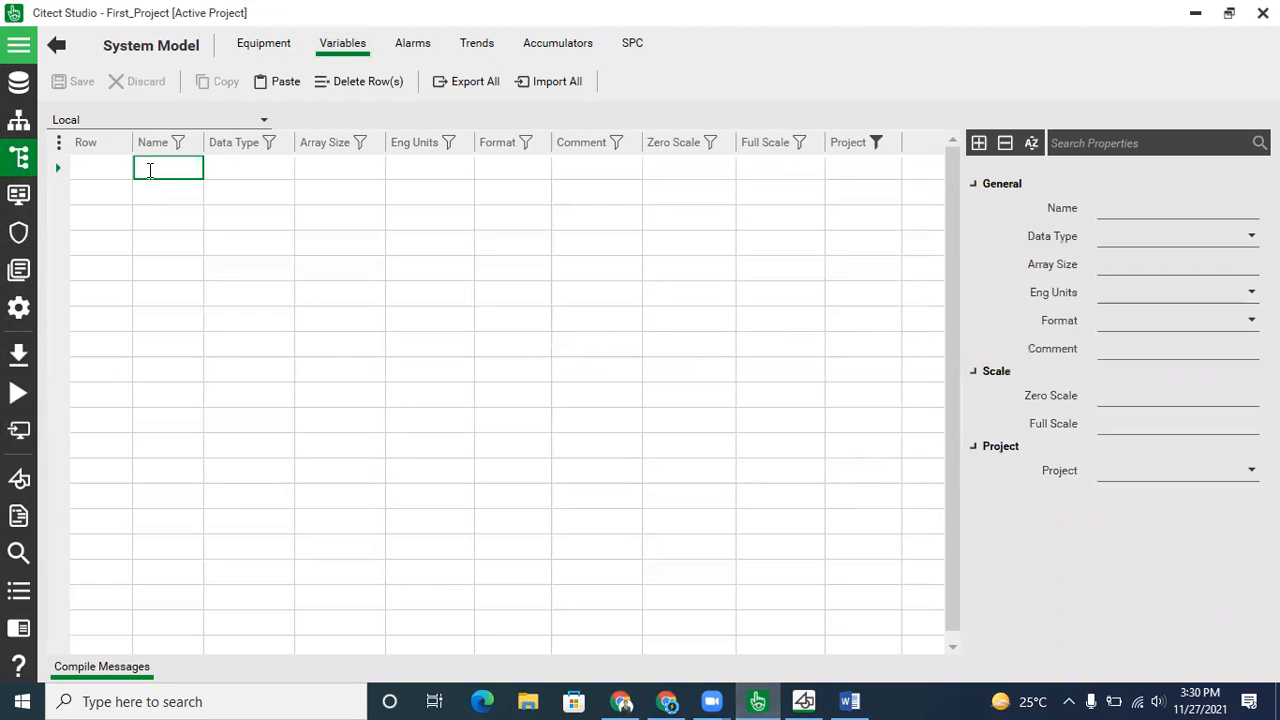
text(on)
key(Return)
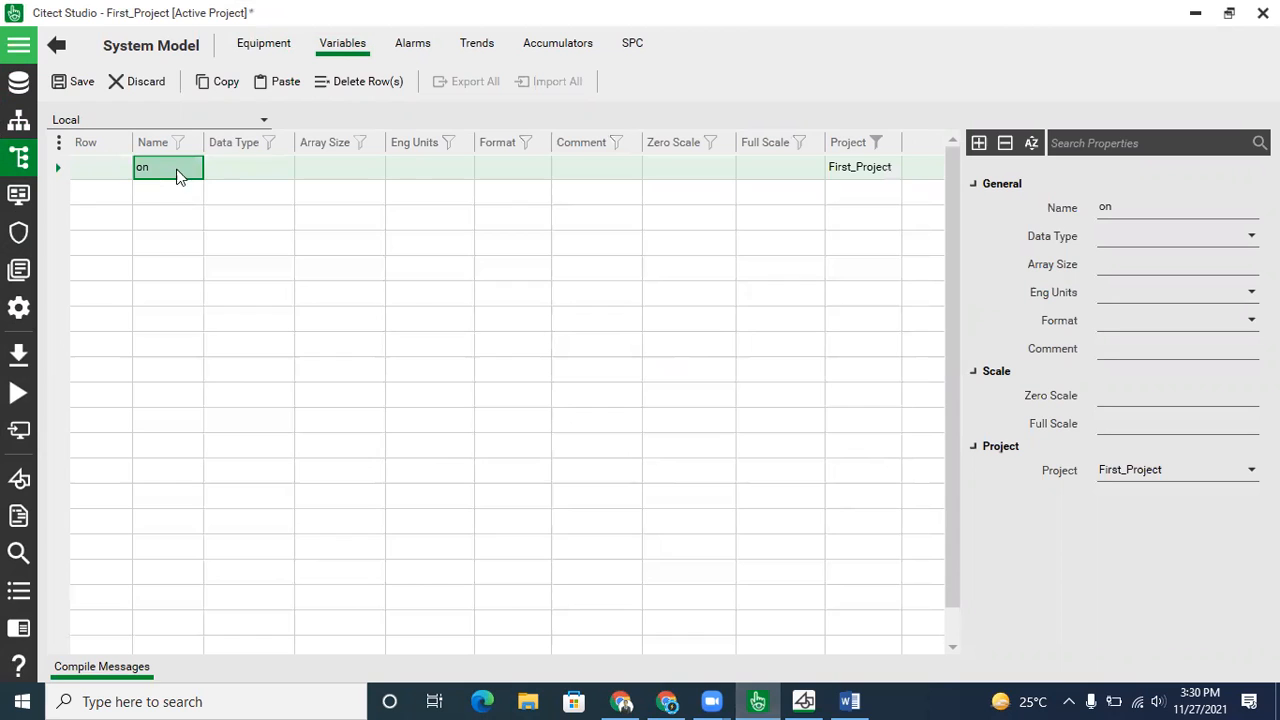
click(254, 171)
click(286, 171)
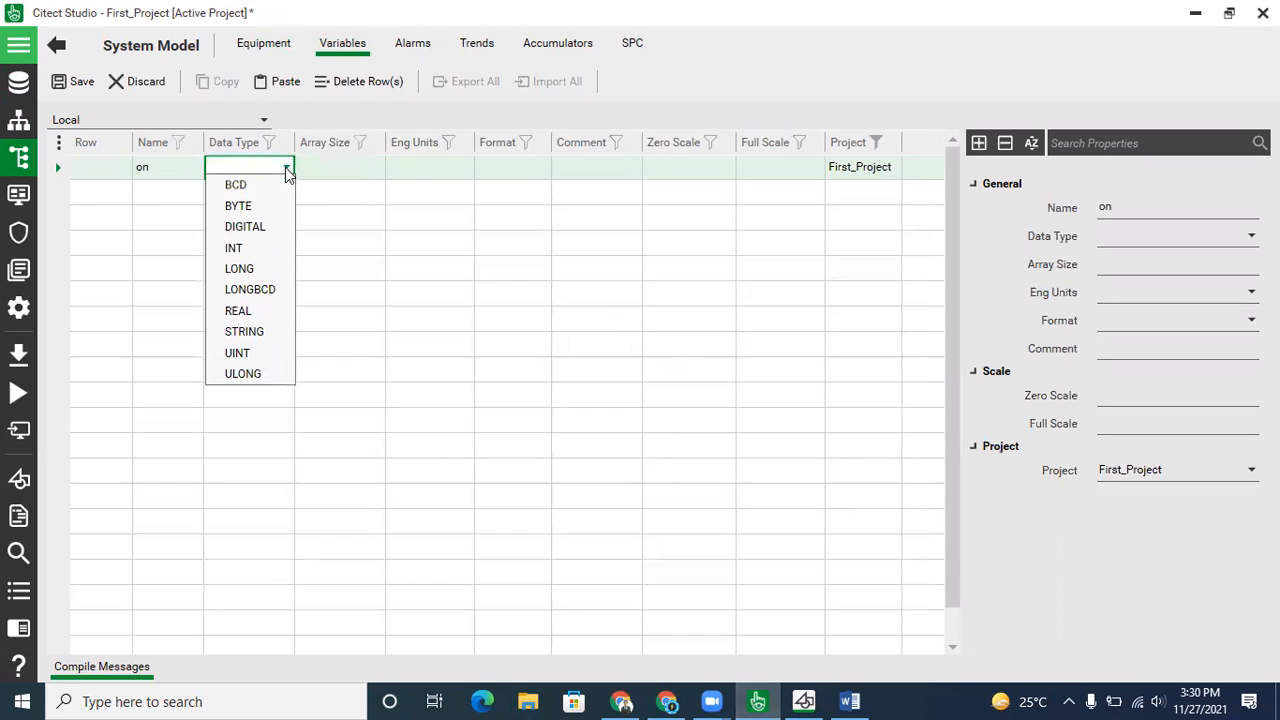
click(268, 226)
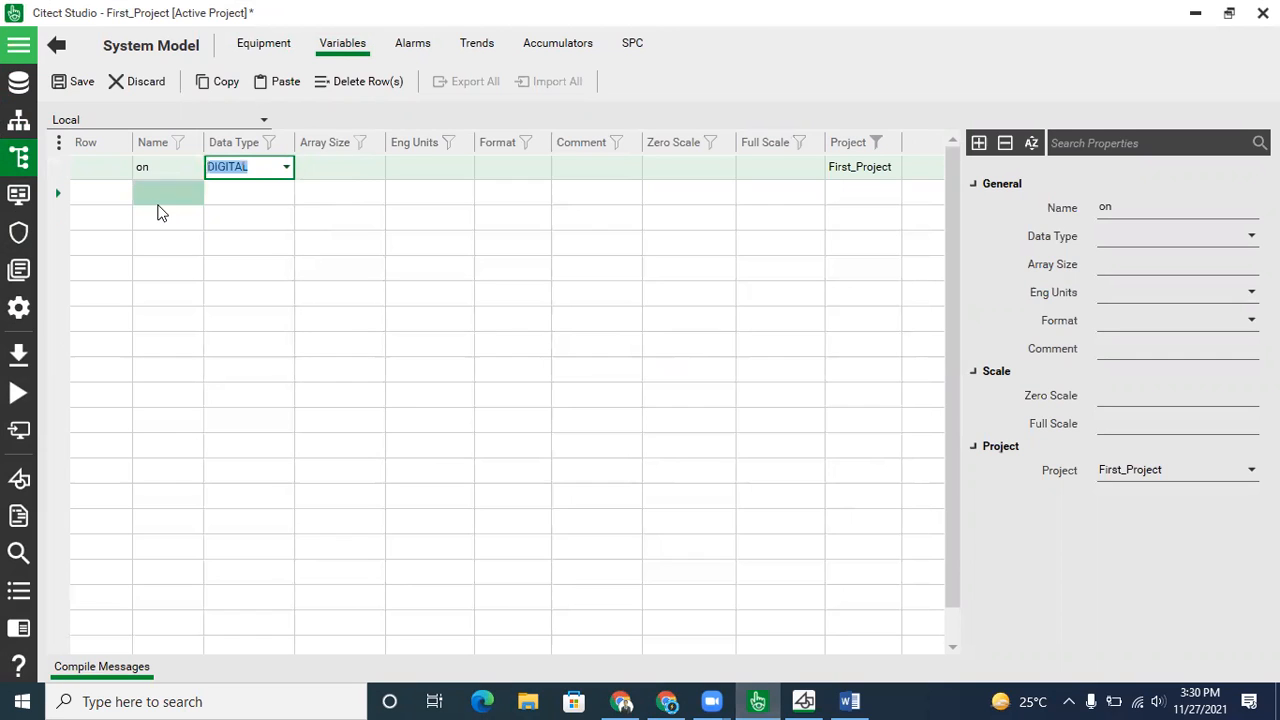
click(160, 195)
click(208, 192)
click(225, 217)
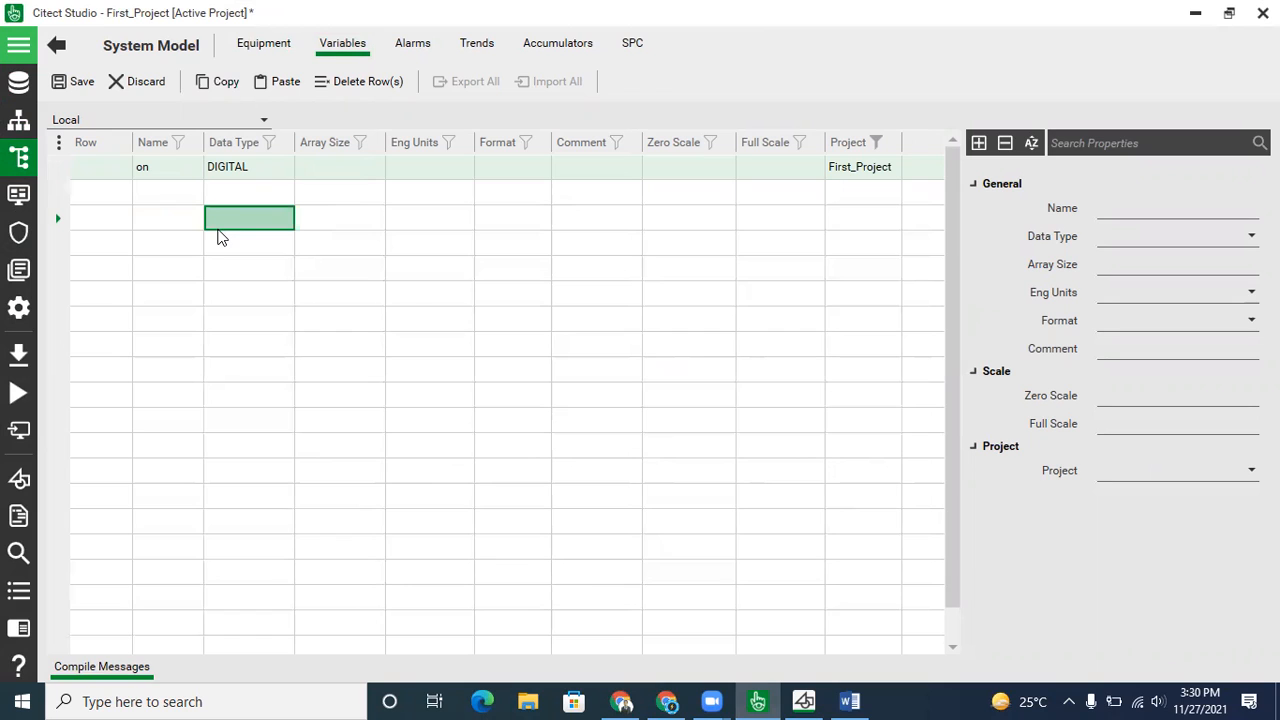
drag(221, 237, 225, 241)
Switch to Citect Graphics Builder and set the ON button's Up touch command to toggle(on)
click(804, 701)
double_click(493, 265)
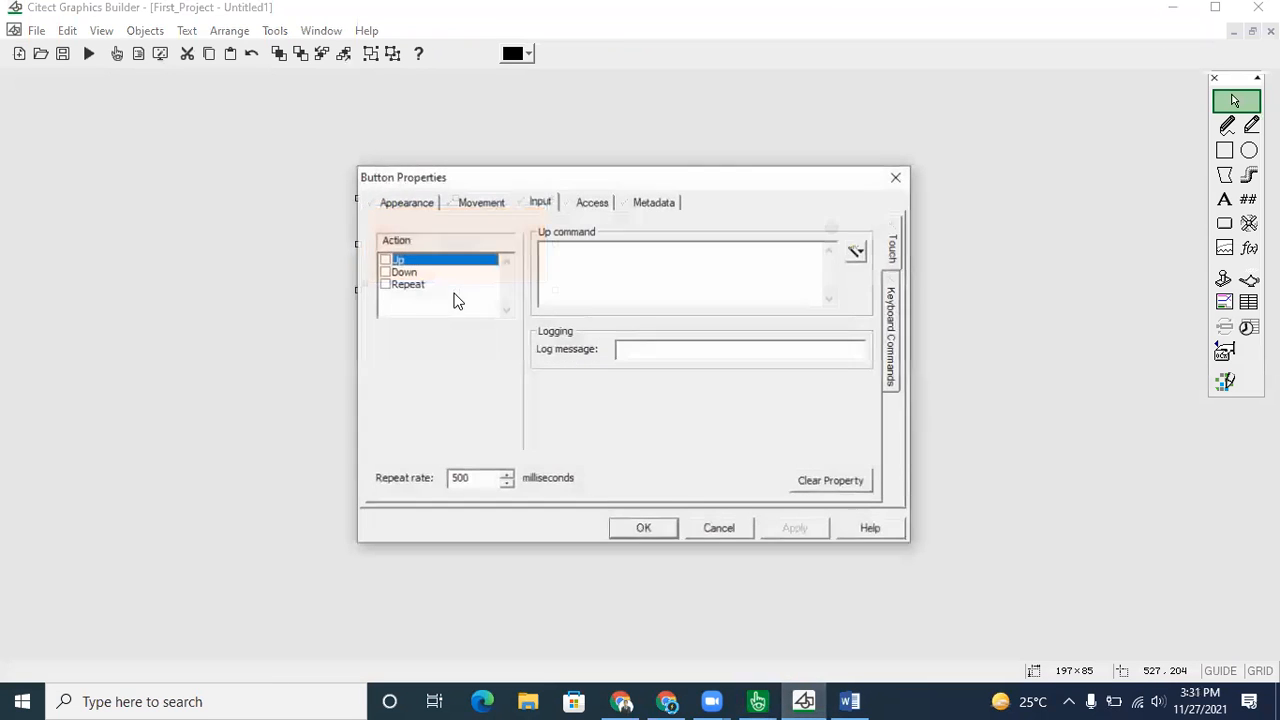
click(563, 262)
text(toggle)
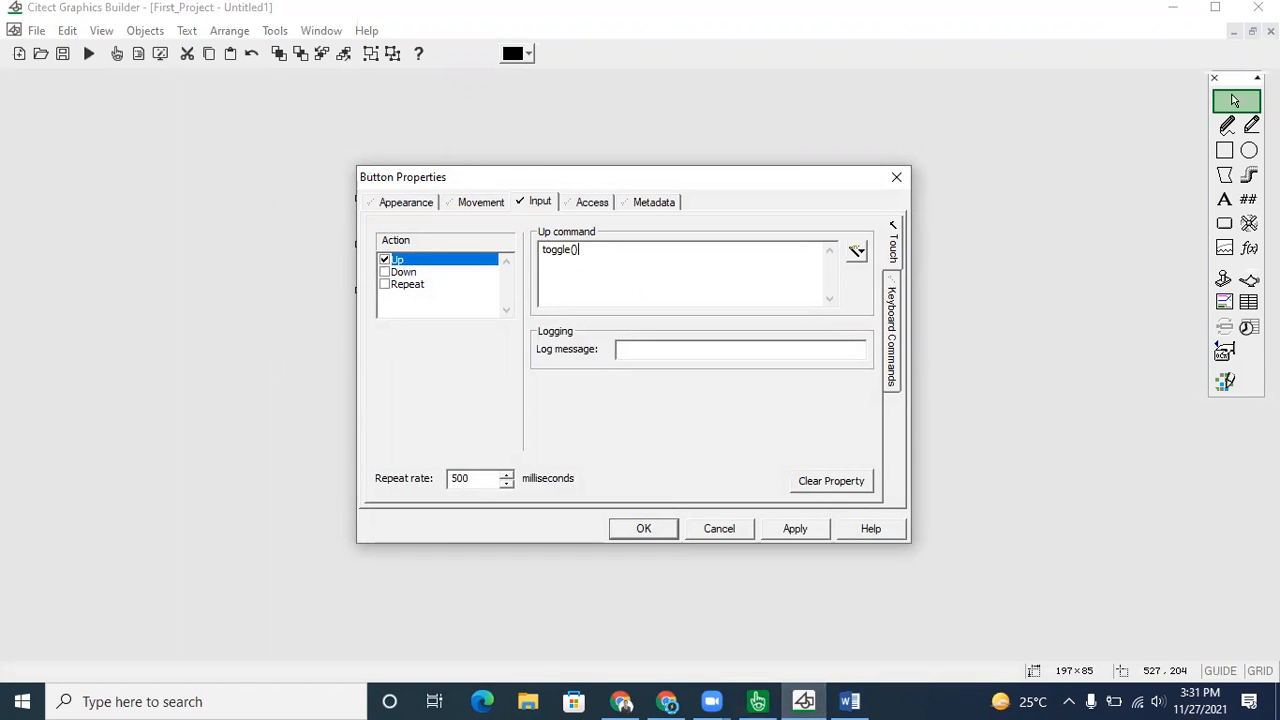
text((on)
double_click(620, 253)
click(620, 253)
double_click(551, 250)
click(551, 250)
click(637, 386)
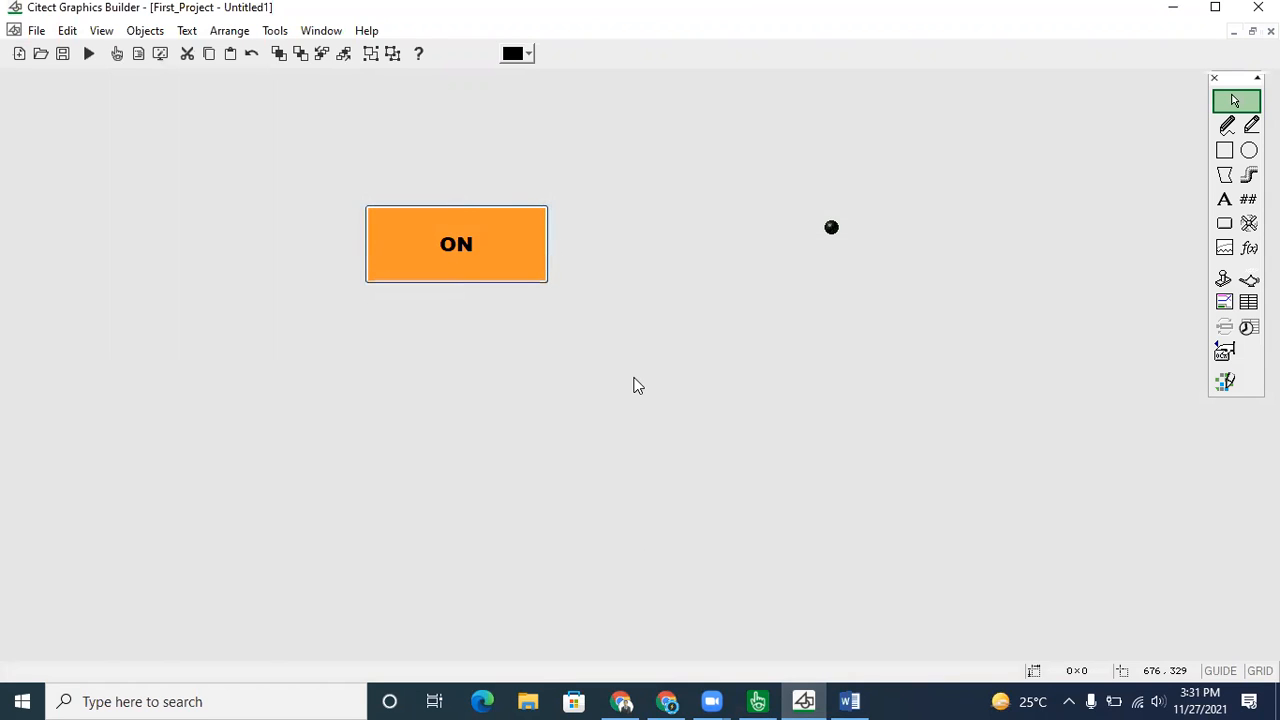
click(518, 268)
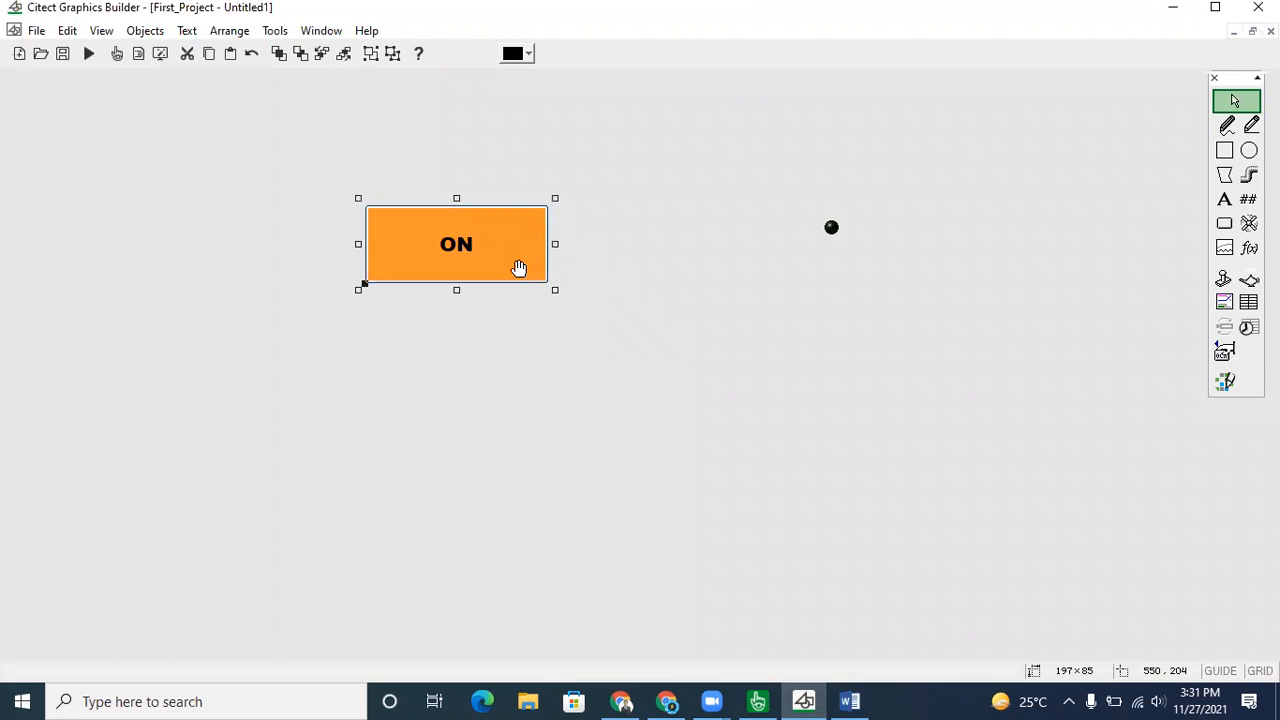
click(605, 348)
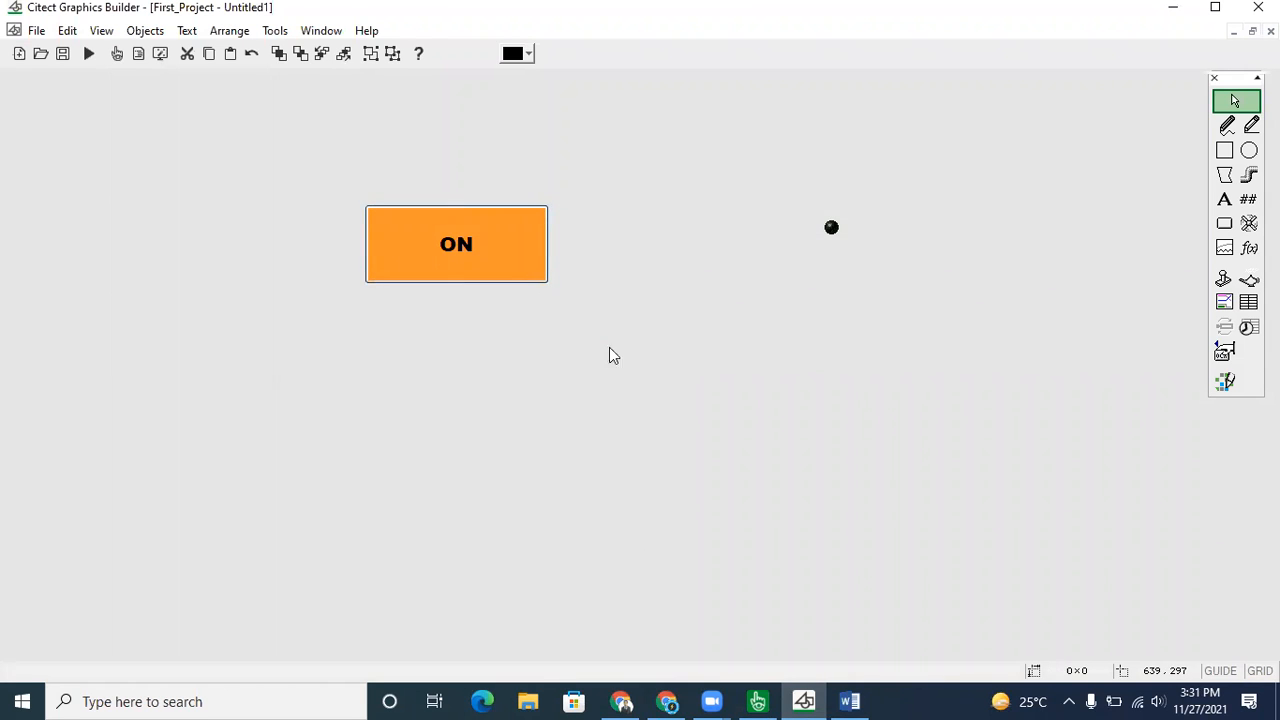
Set the symbol set's ON symbol condition to on, keeping its properties open
double_click(830, 230)
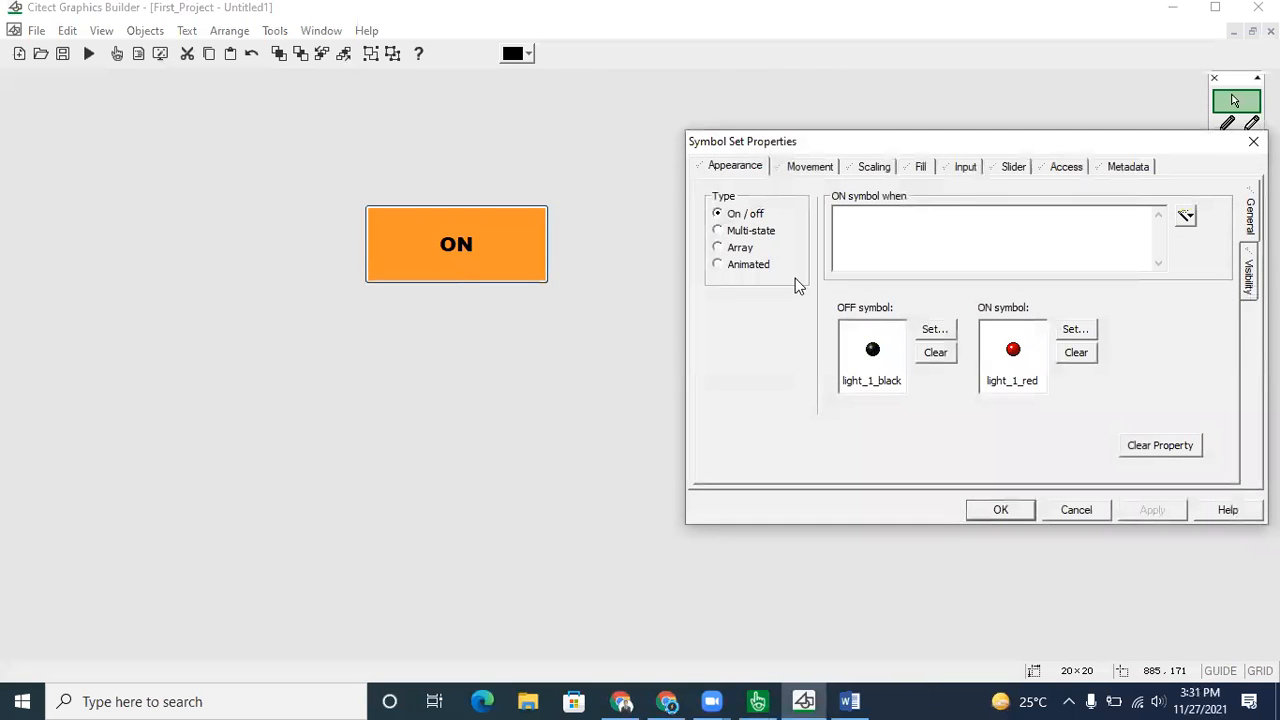
drag(874, 143, 832, 110)
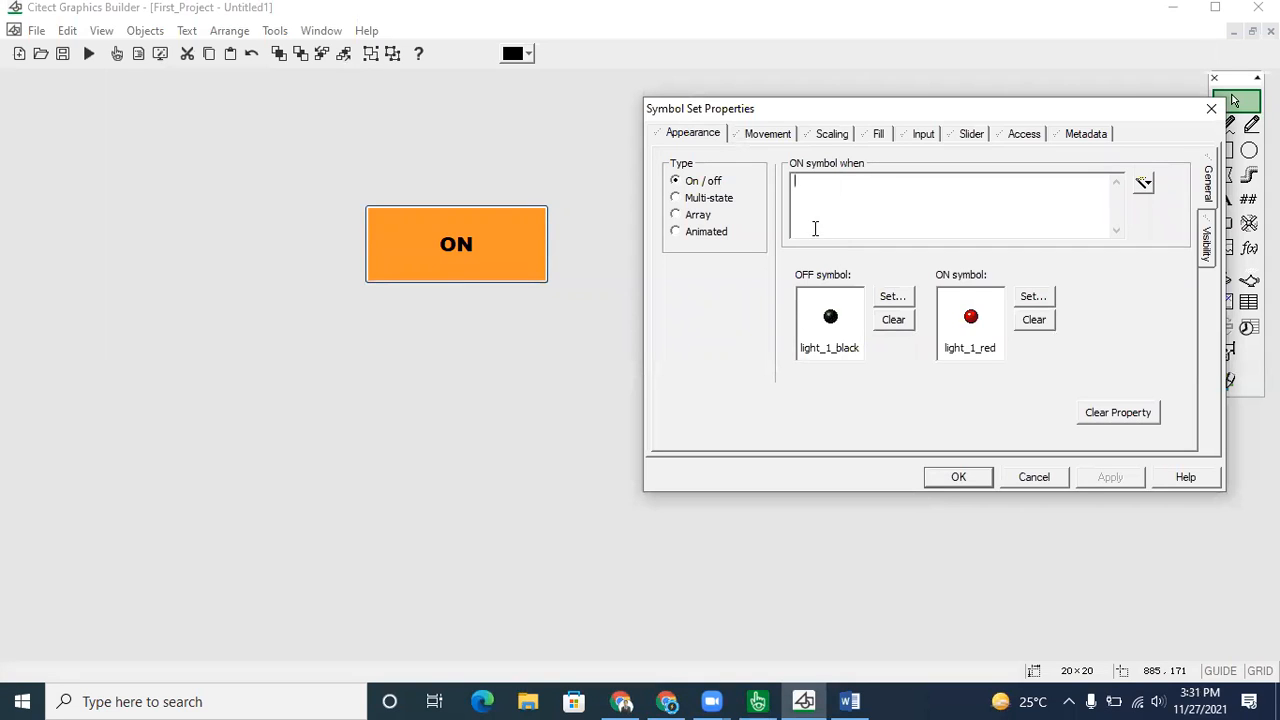
text(on)
drag(785, 116, 656, 347)
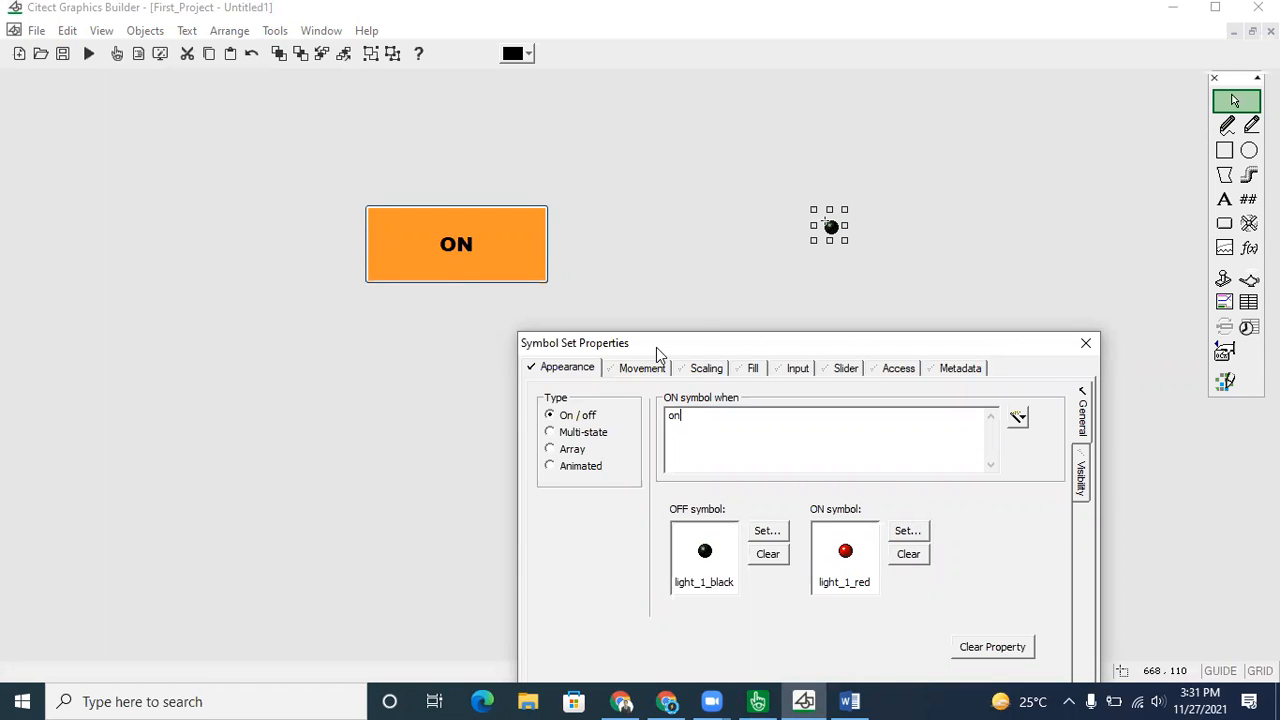
drag(692, 351, 645, 337)
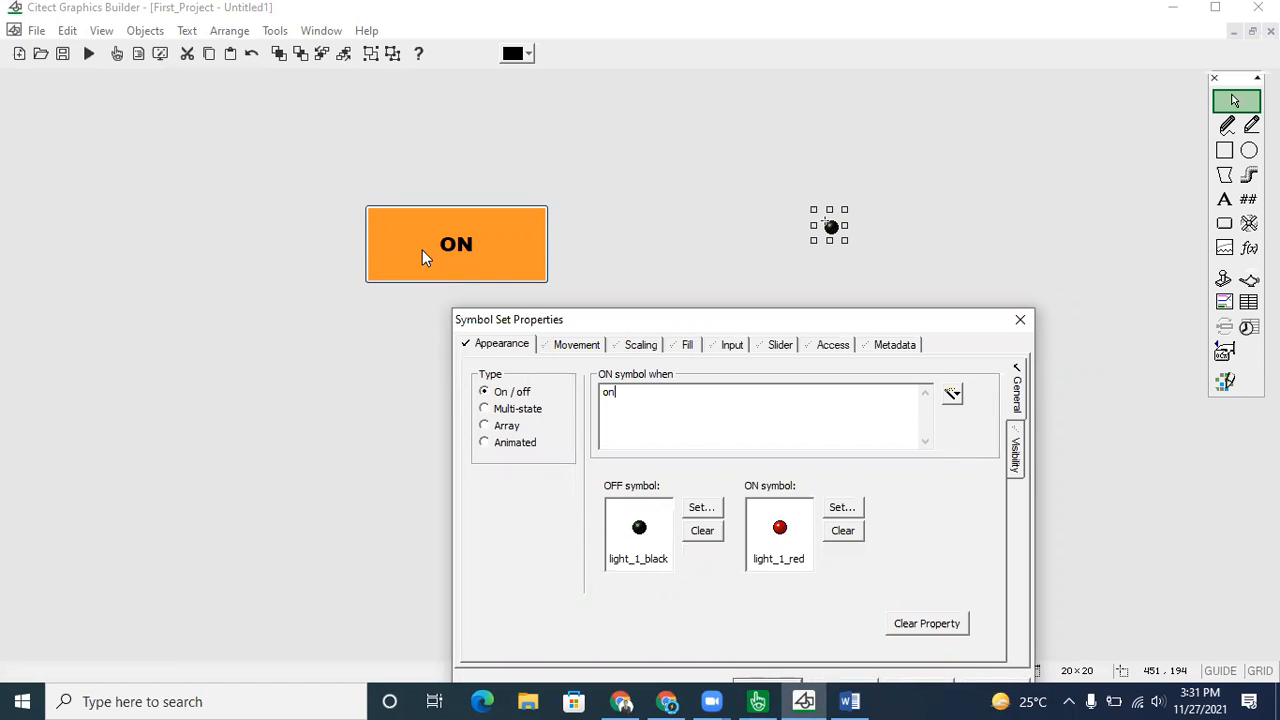
drag(838, 323, 1022, 272)
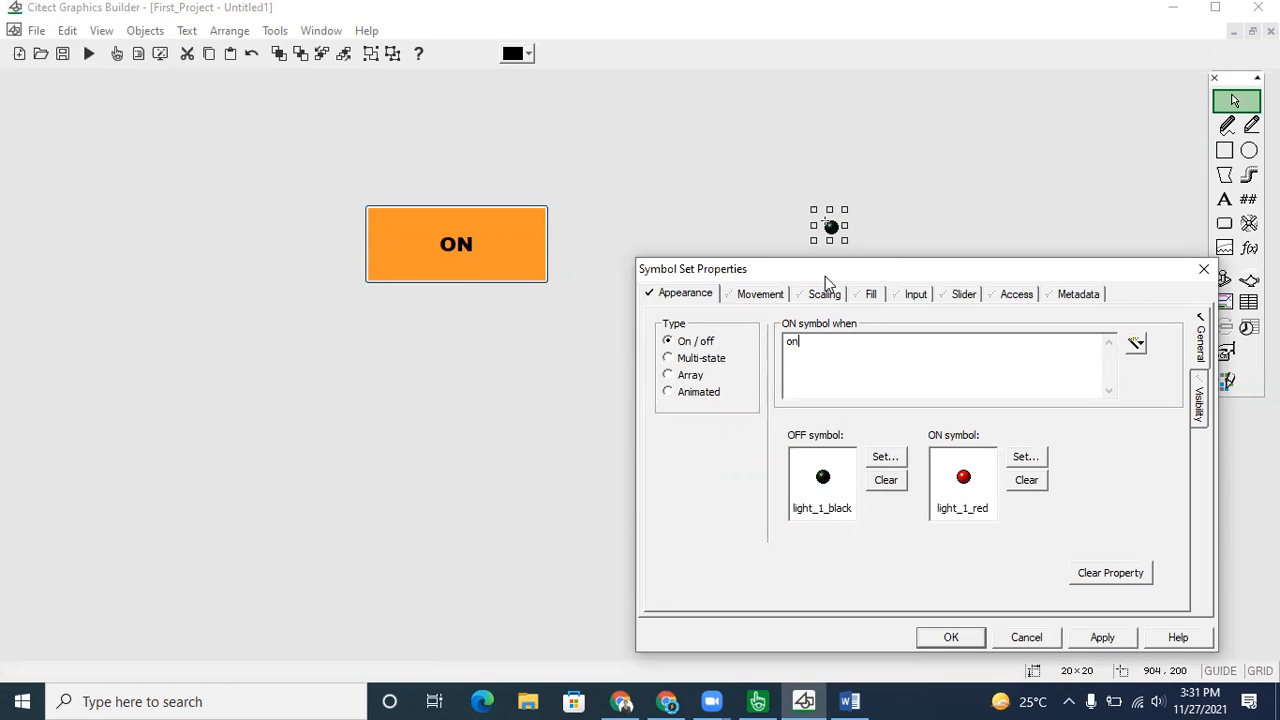
drag(826, 279, 358, 310)
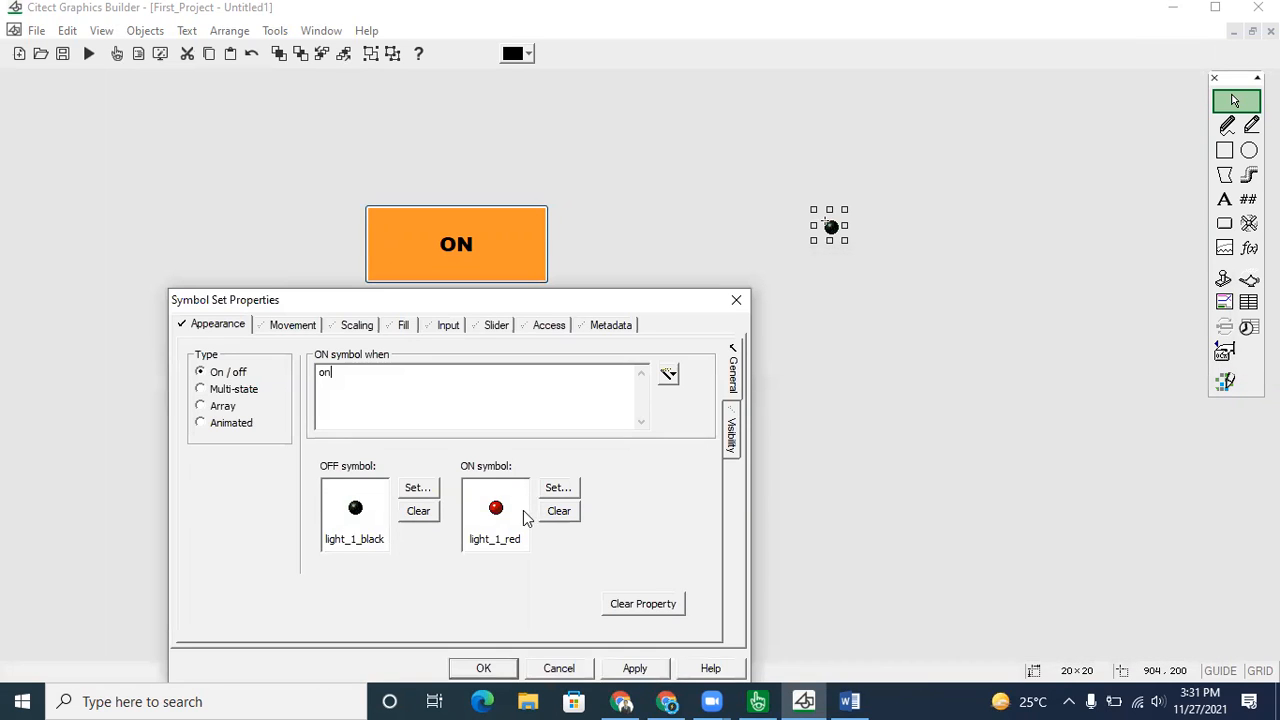
Examine the lights library and the round light libraries in different sizes for the symbol set's OFF symbol
double_click(336, 518)
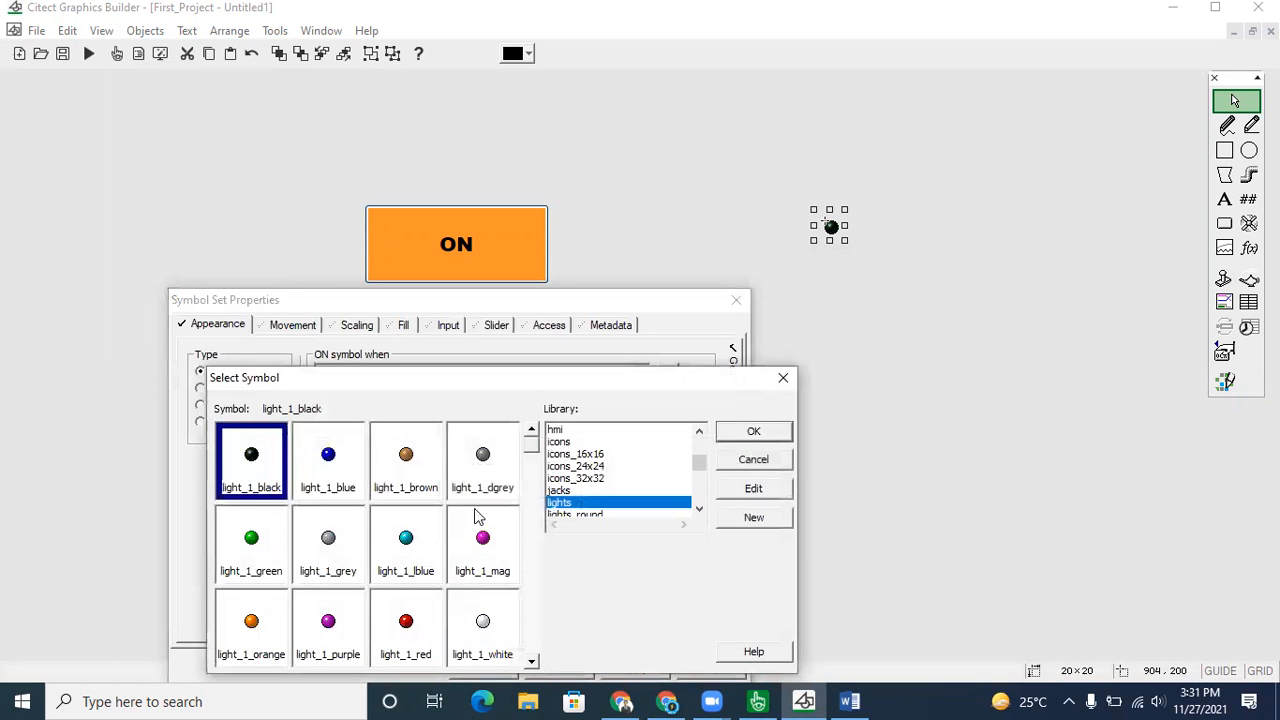
click(420, 598)
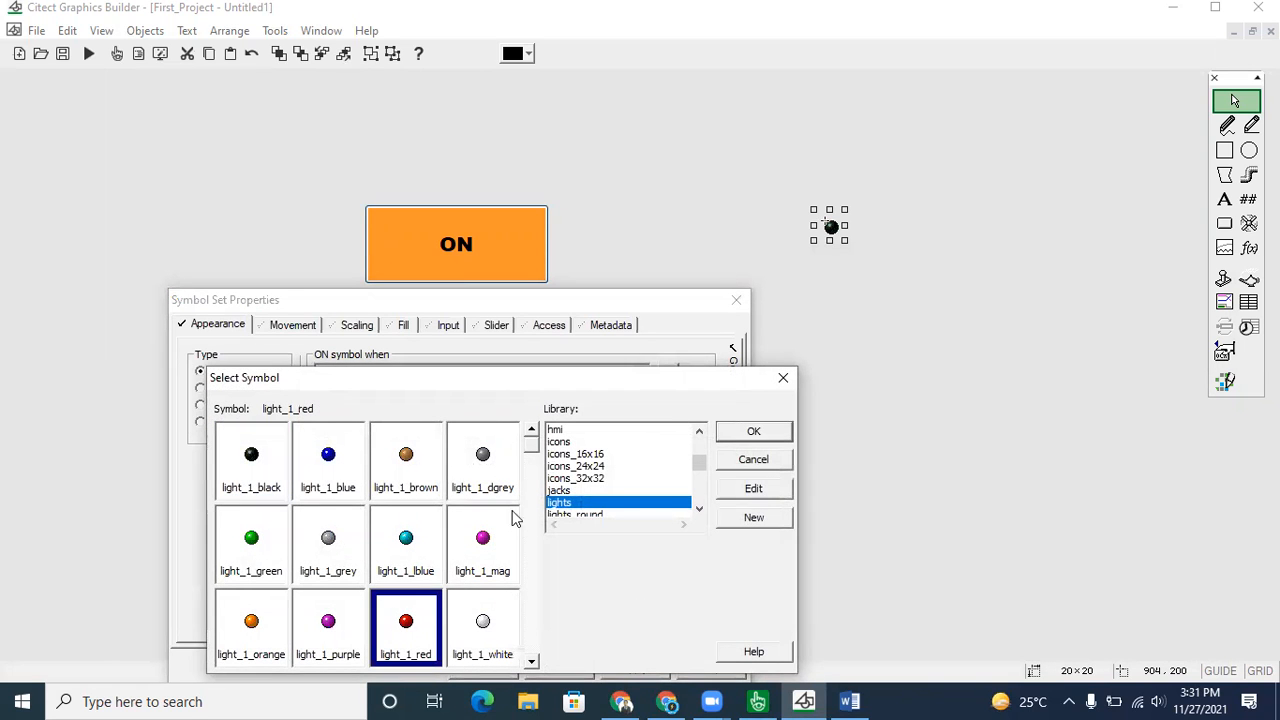
click(699, 508)
click(699, 508)
click(699, 512)
click(699, 512)
click(699, 512)
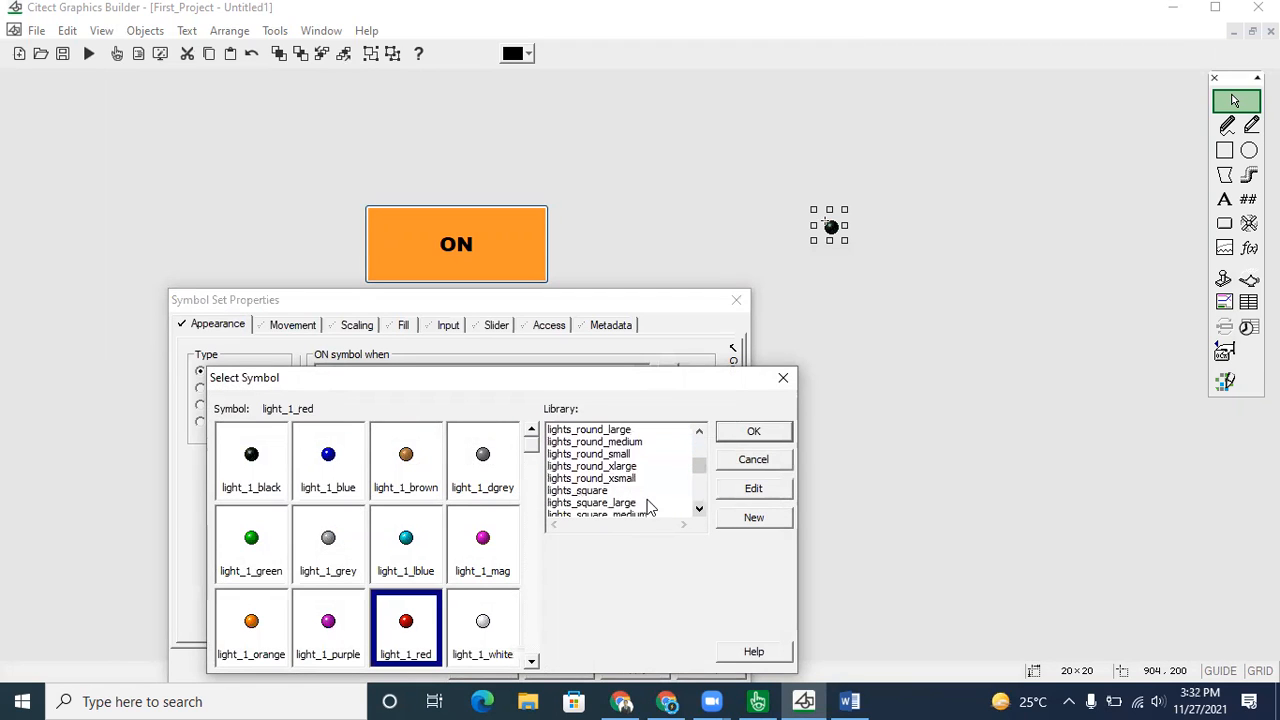
click(572, 467)
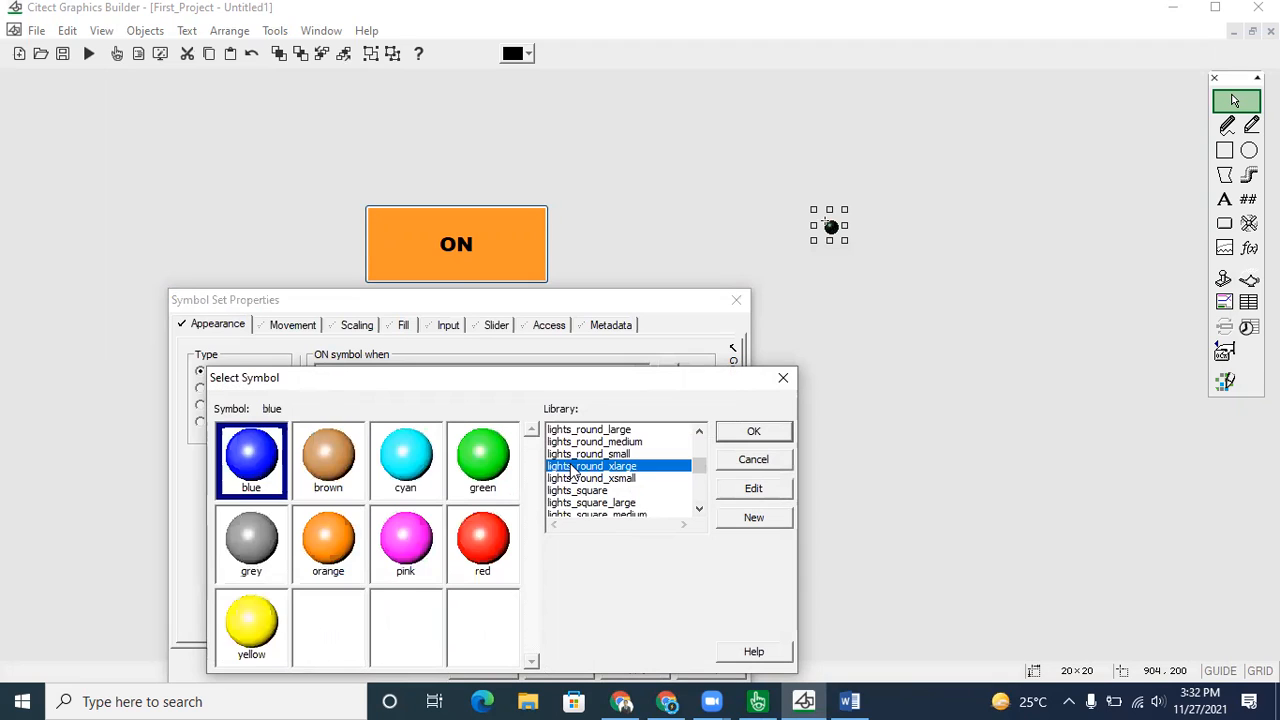
click(590, 455)
click(600, 443)
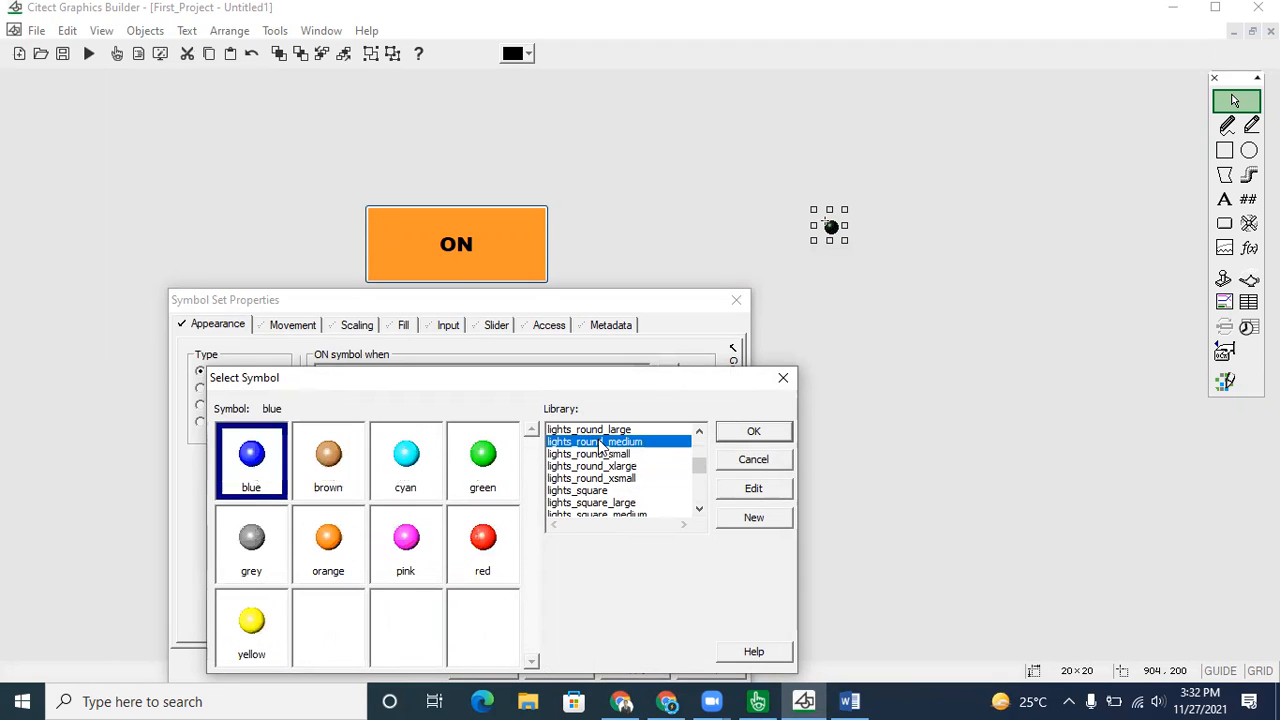
click(596, 431)
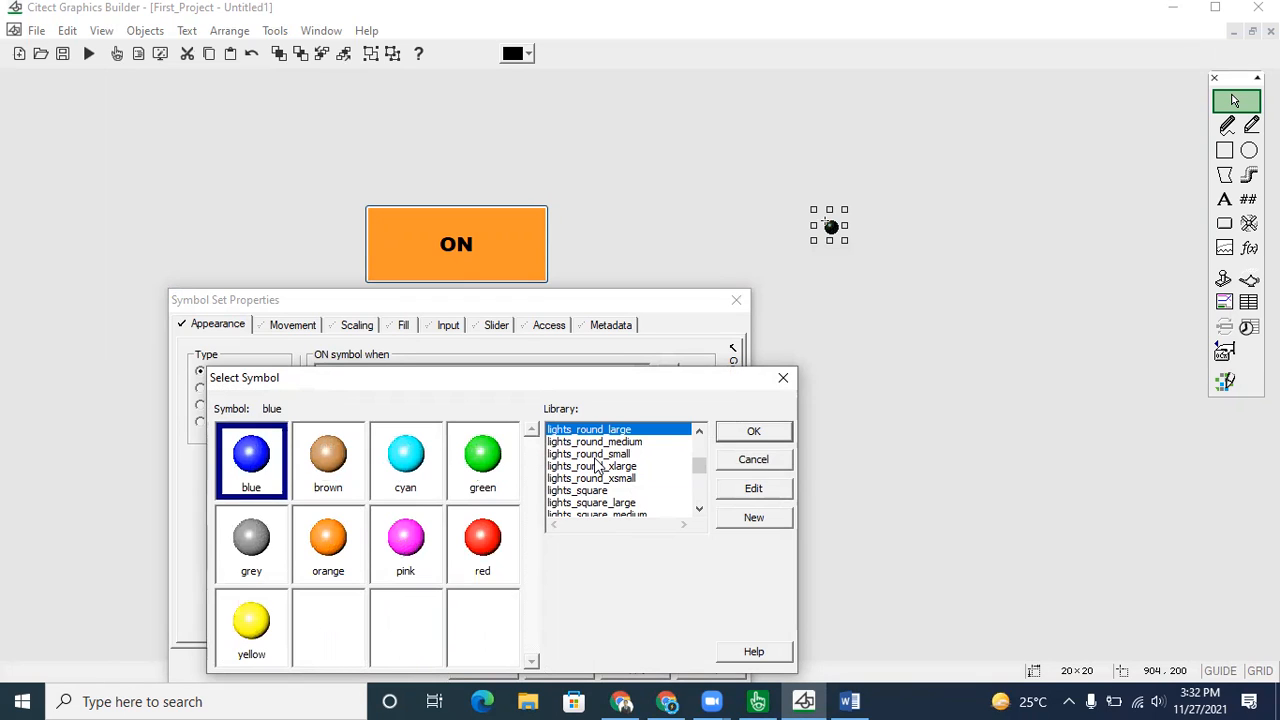
click(597, 468)
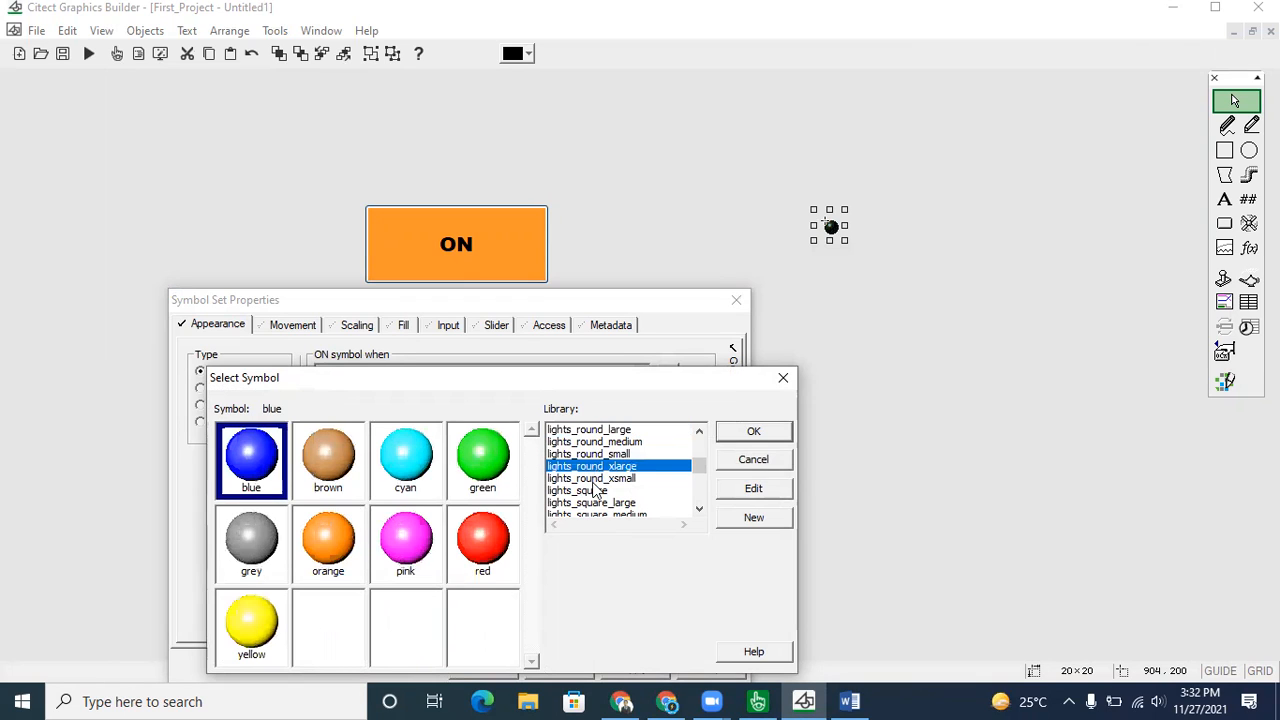
click(593, 479)
Examine the square light libraries in their different sizes for the symbol set's OFF symbol
click(586, 491)
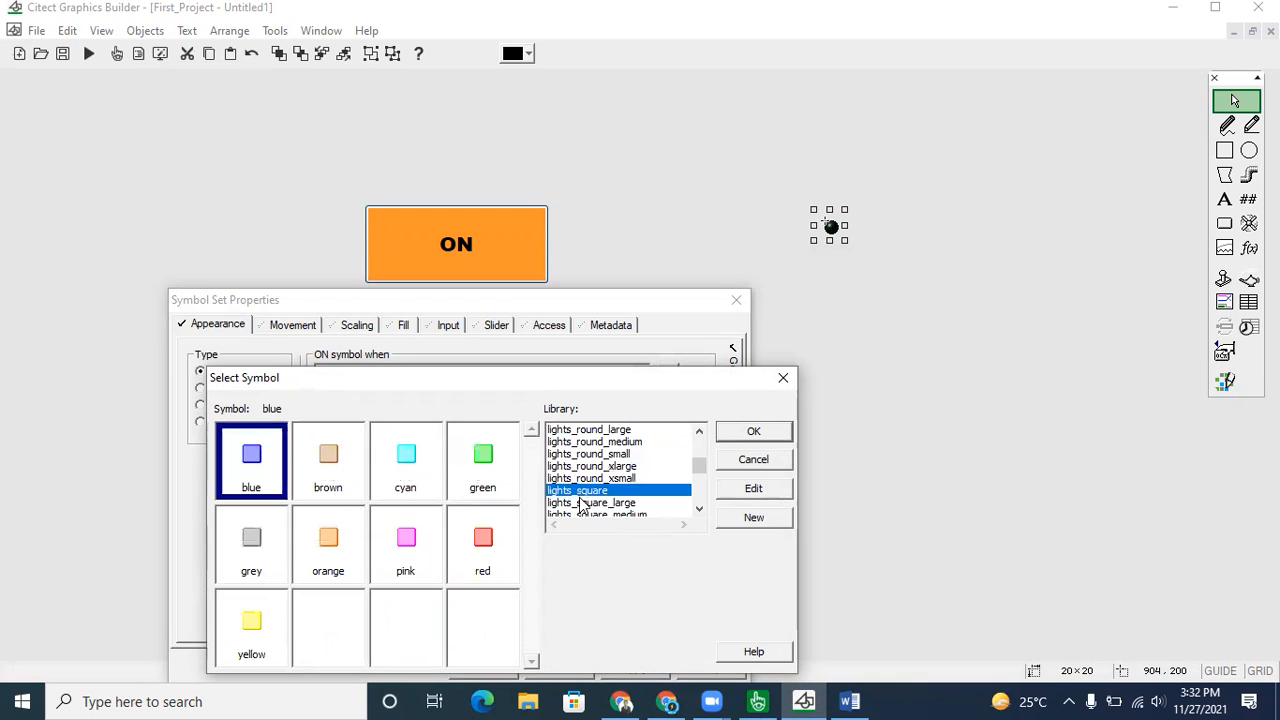
click(585, 502)
scroll(585, 500, down, 1)
click(586, 478)
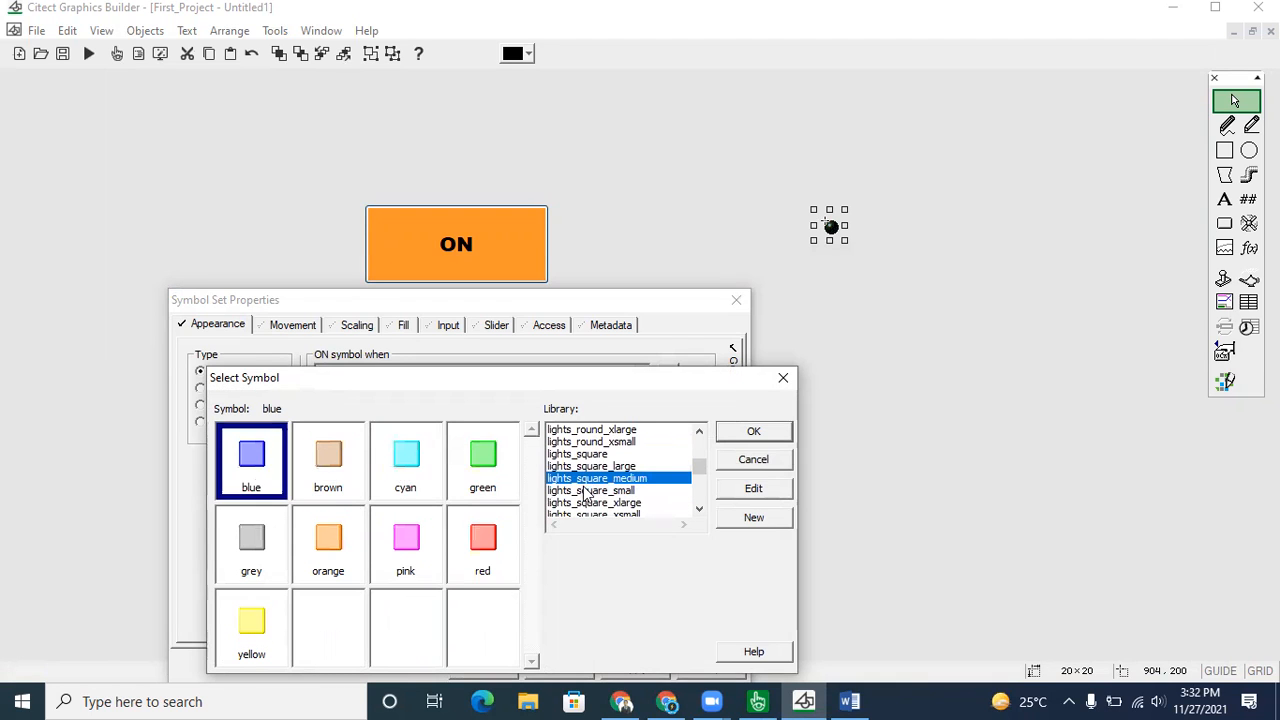
click(585, 490)
click(586, 502)
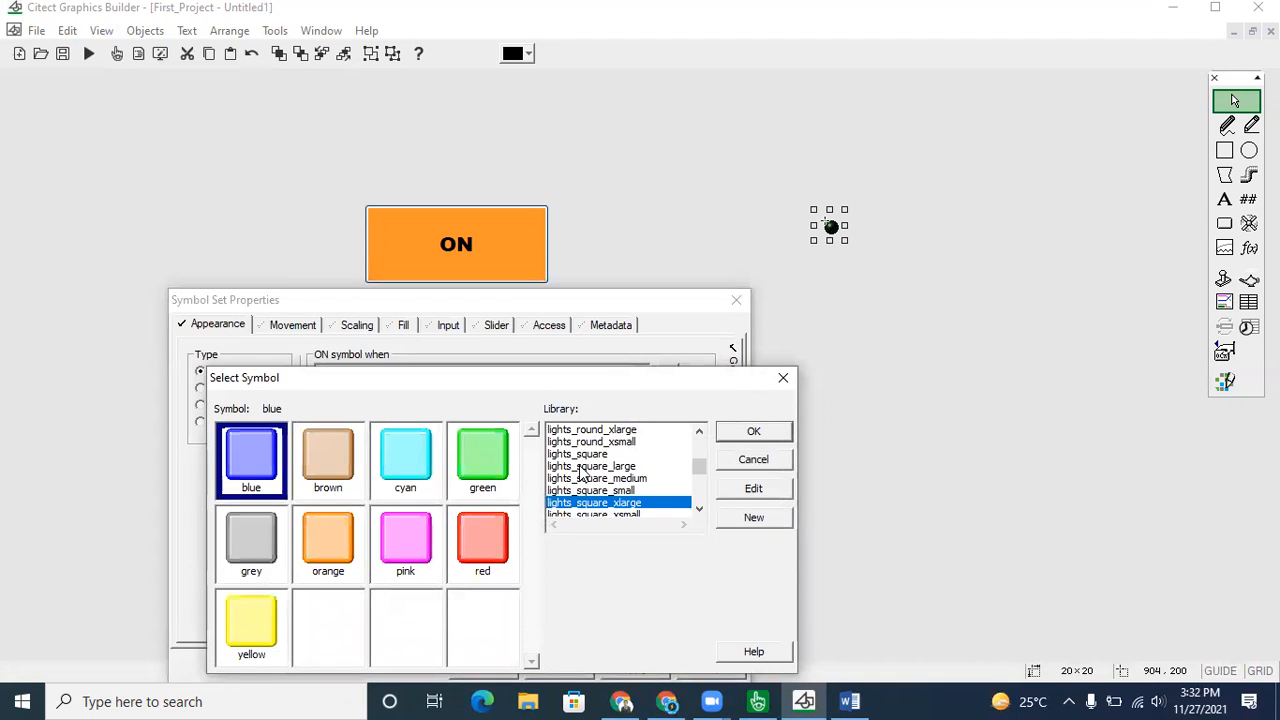
Examine the meter and motor_base symbol libraries as alternatives for the symbol set's OFF symbol
scroll(582, 480, down, 2)
scroll(580, 469, down, 1)
click(582, 467)
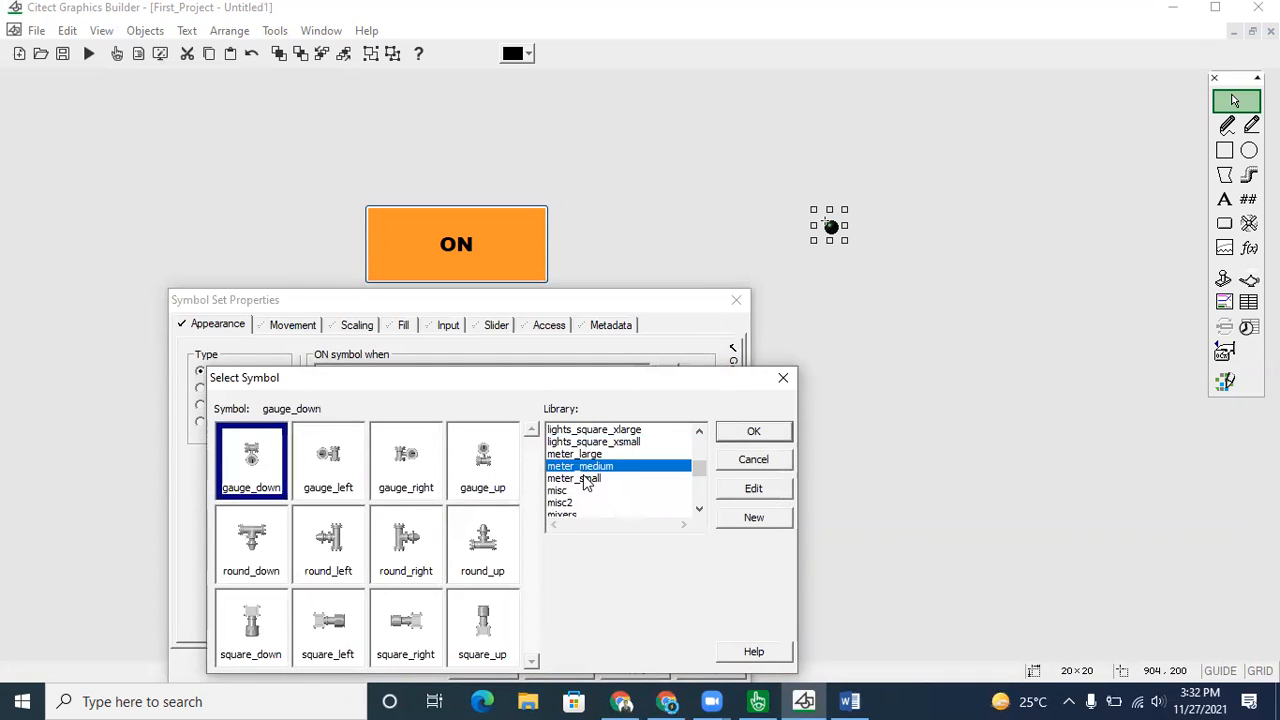
click(585, 479)
scroll(568, 490, down, 3)
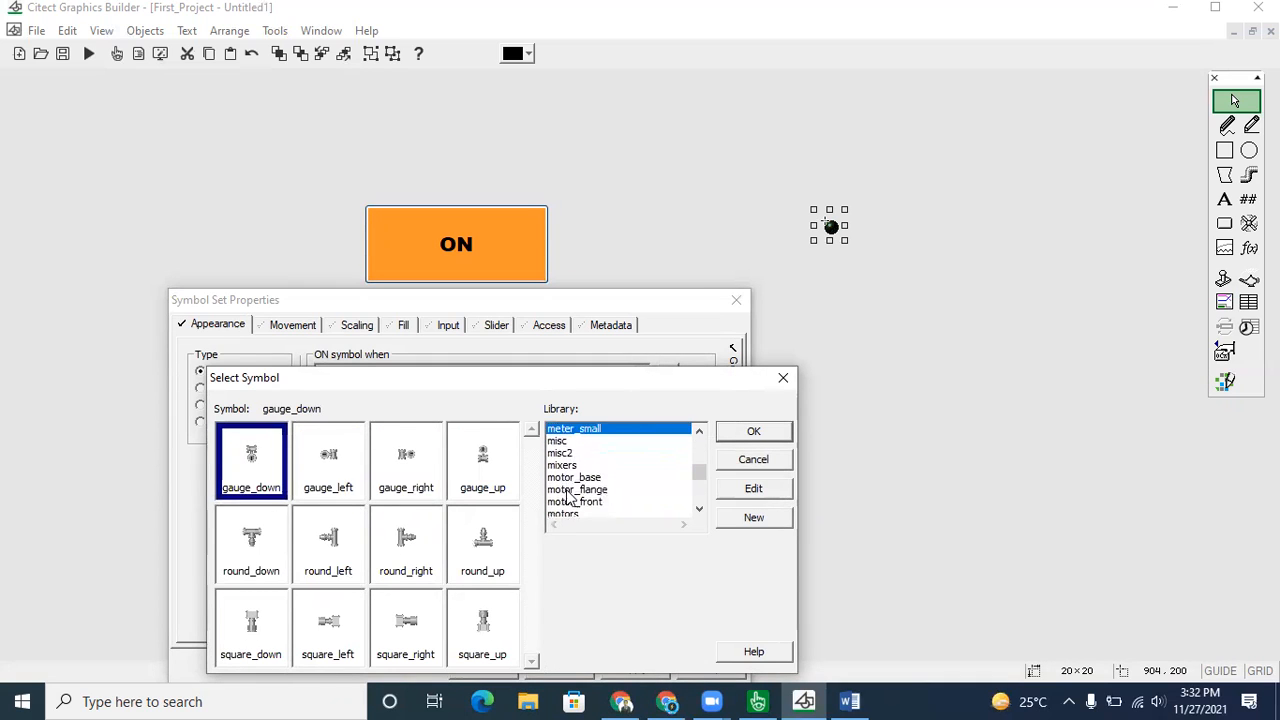
click(580, 432)
scroll(588, 477, up, 1)
click(566, 456)
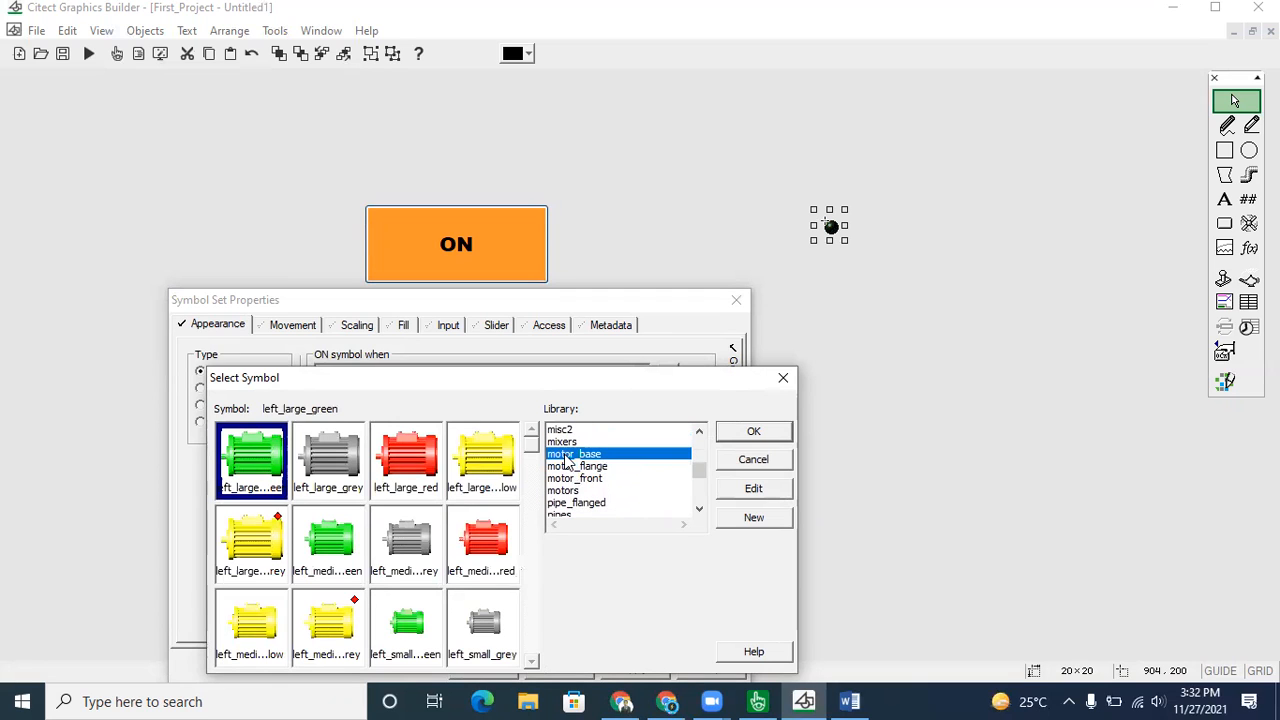
scroll(571, 470, up, 4)
scroll(570, 470, up, 7)
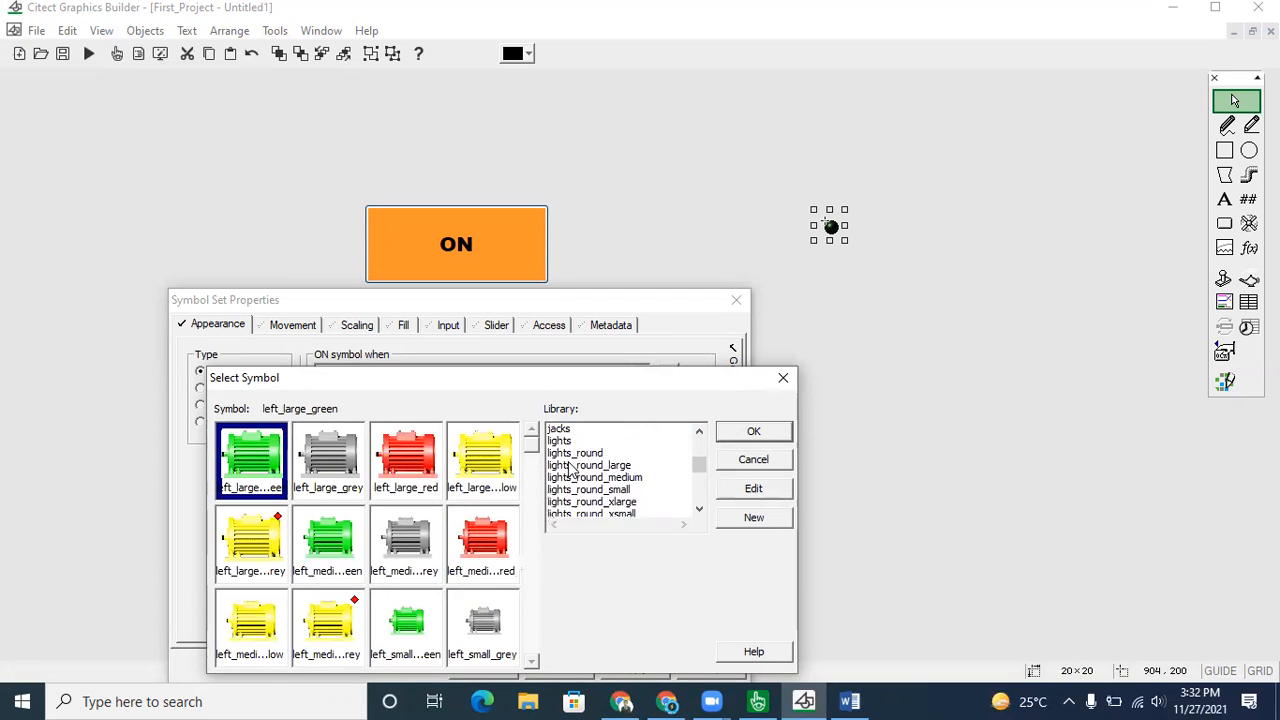
scroll(572, 472, up, 5)
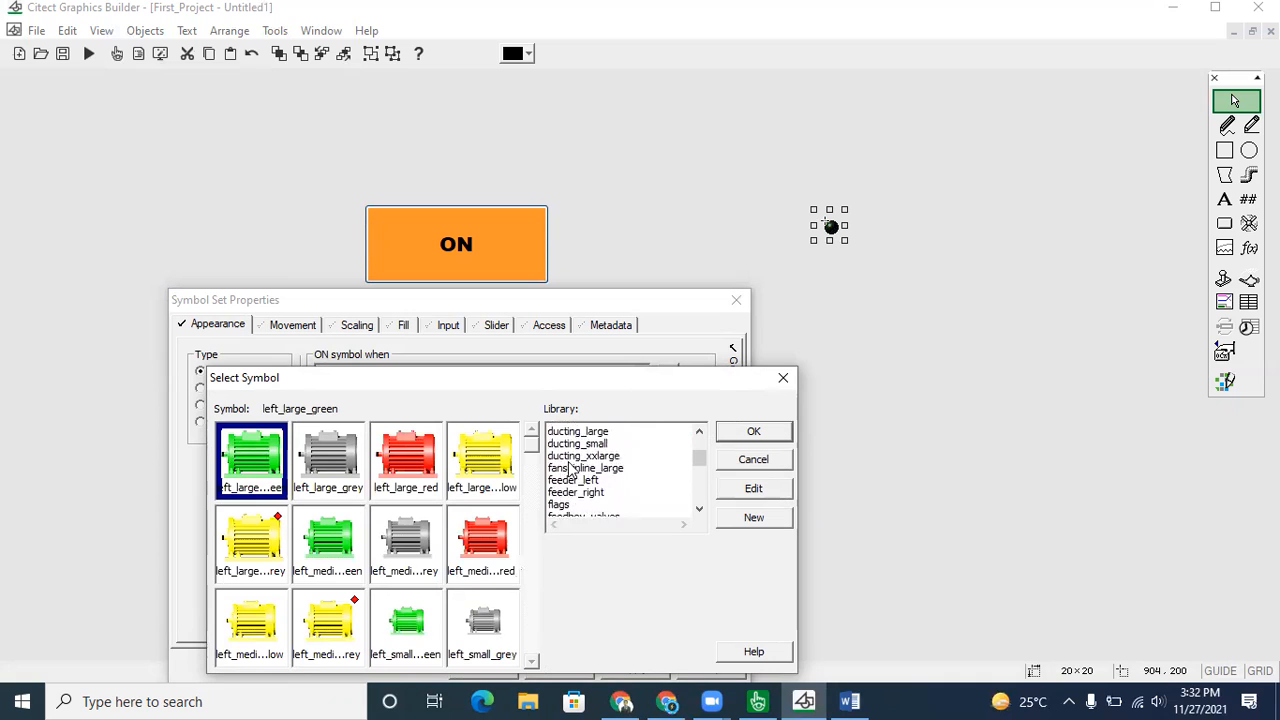
Set the symbol set's OFF symbol to the red light from the lights_round_xlarge library
scroll(575, 481, down, 2)
scroll(575, 481, down, 8)
click(594, 466)
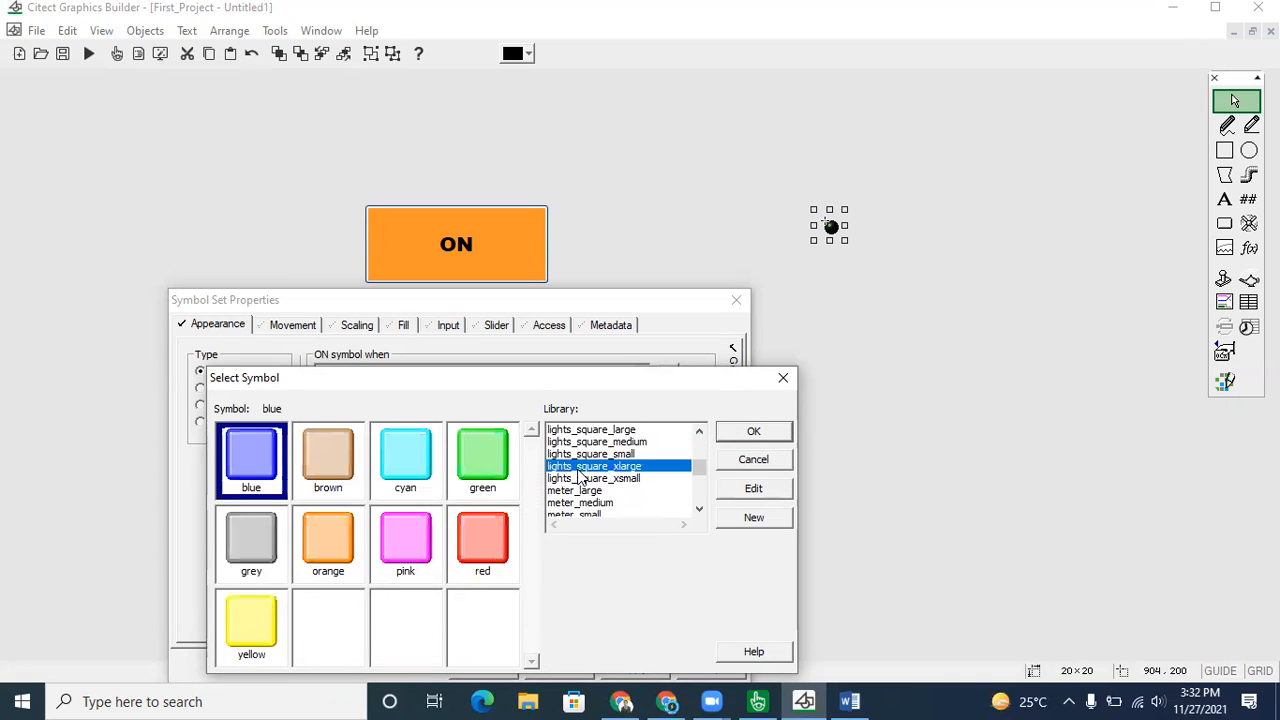
scroll(583, 478, up, 3)
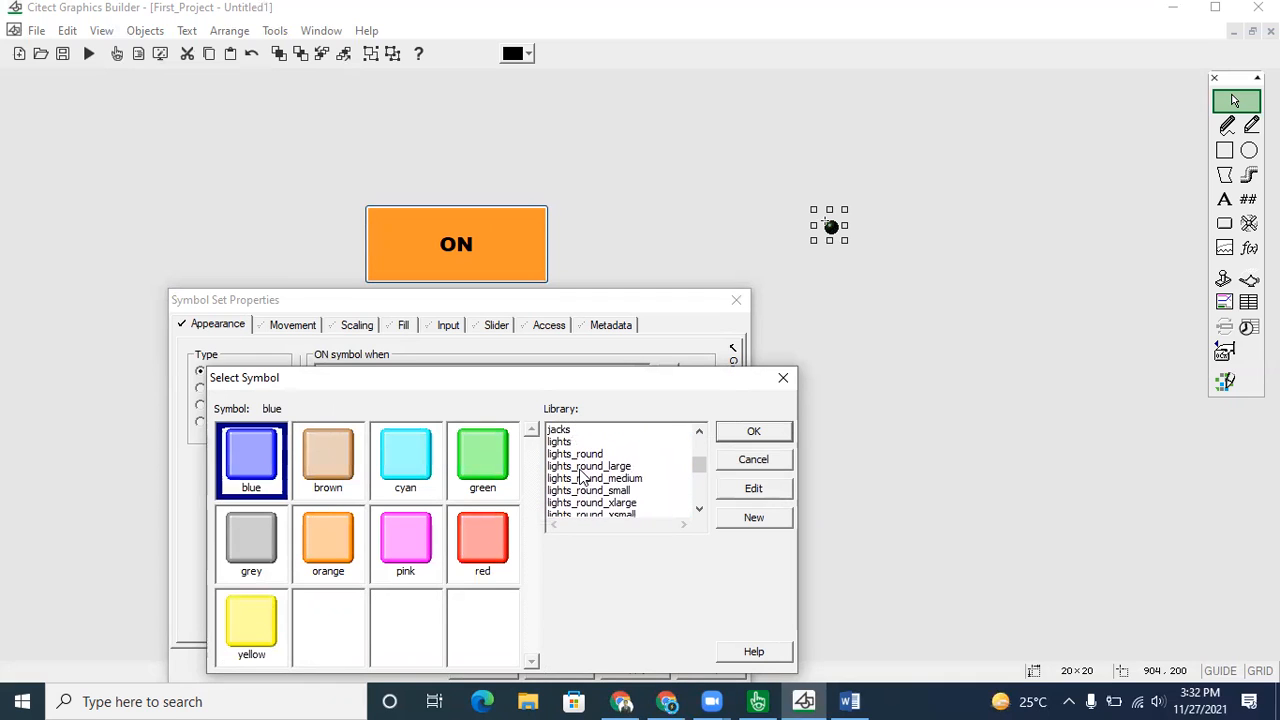
click(590, 503)
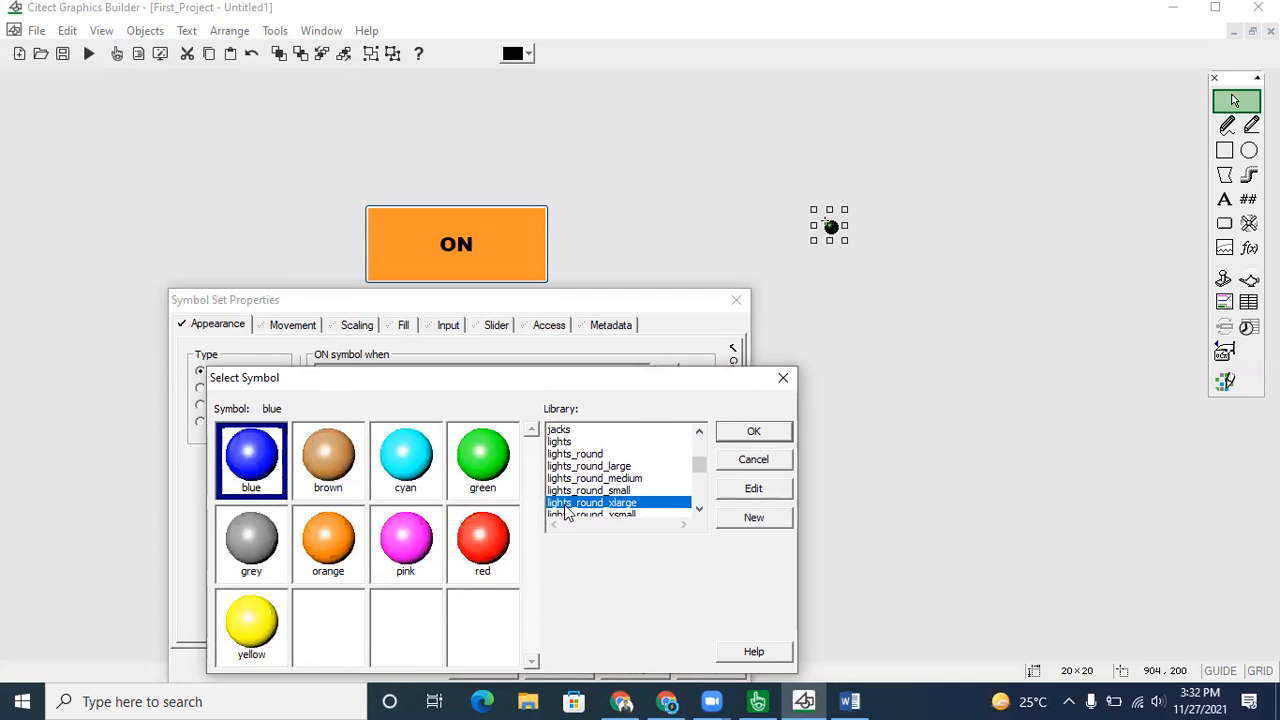
click(490, 550)
click(740, 432)
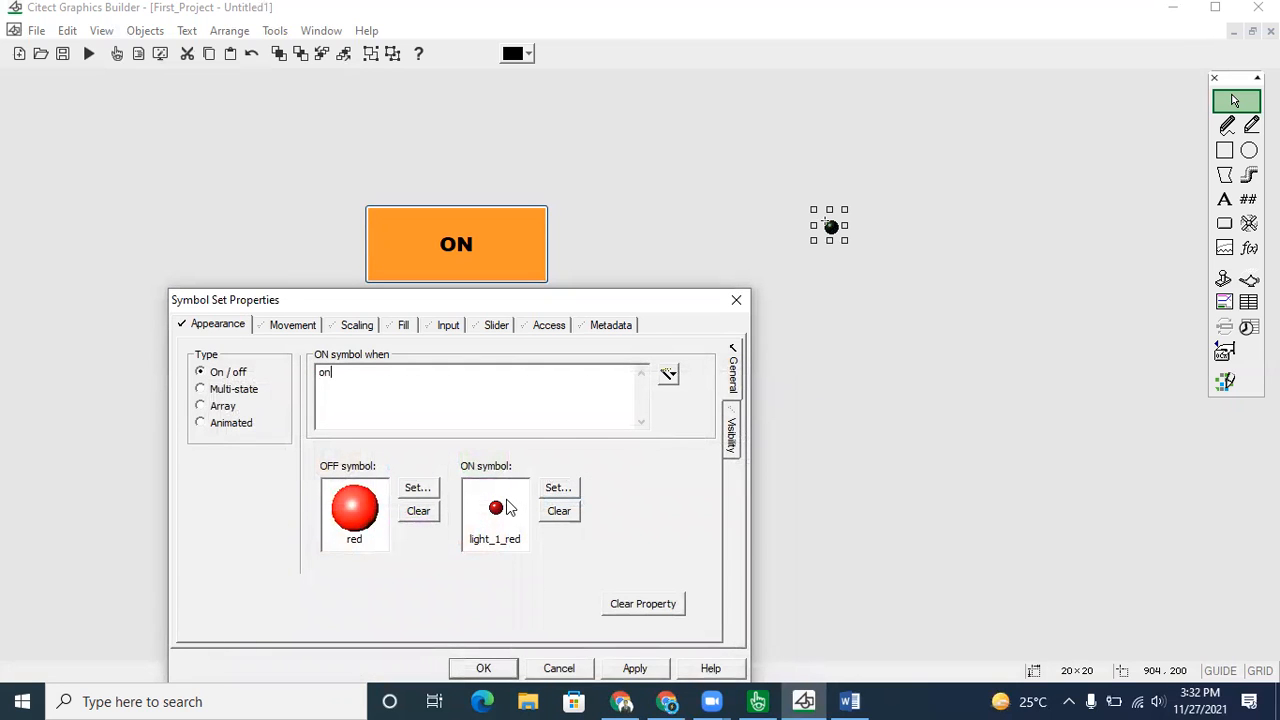
Set the symbol set's ON symbol to the green light from the lights_round_xlarge library
double_click(506, 507)
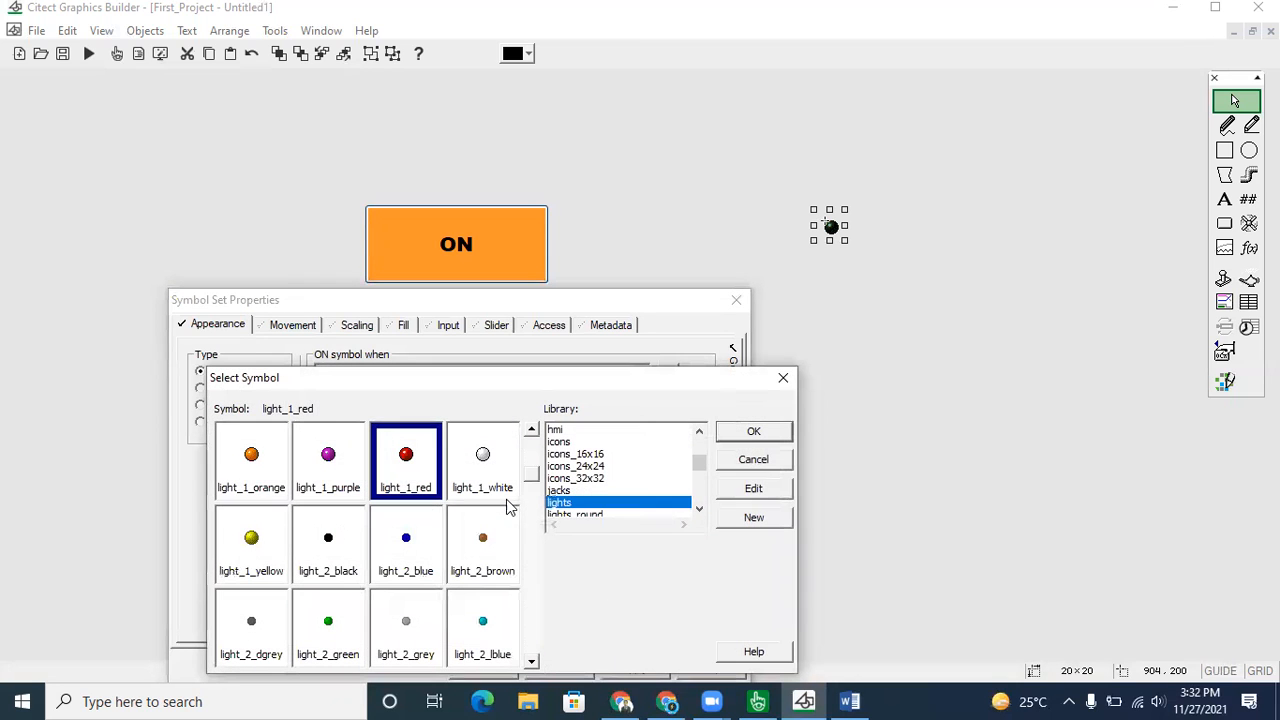
scroll(580, 474, down, 3)
click(582, 466)
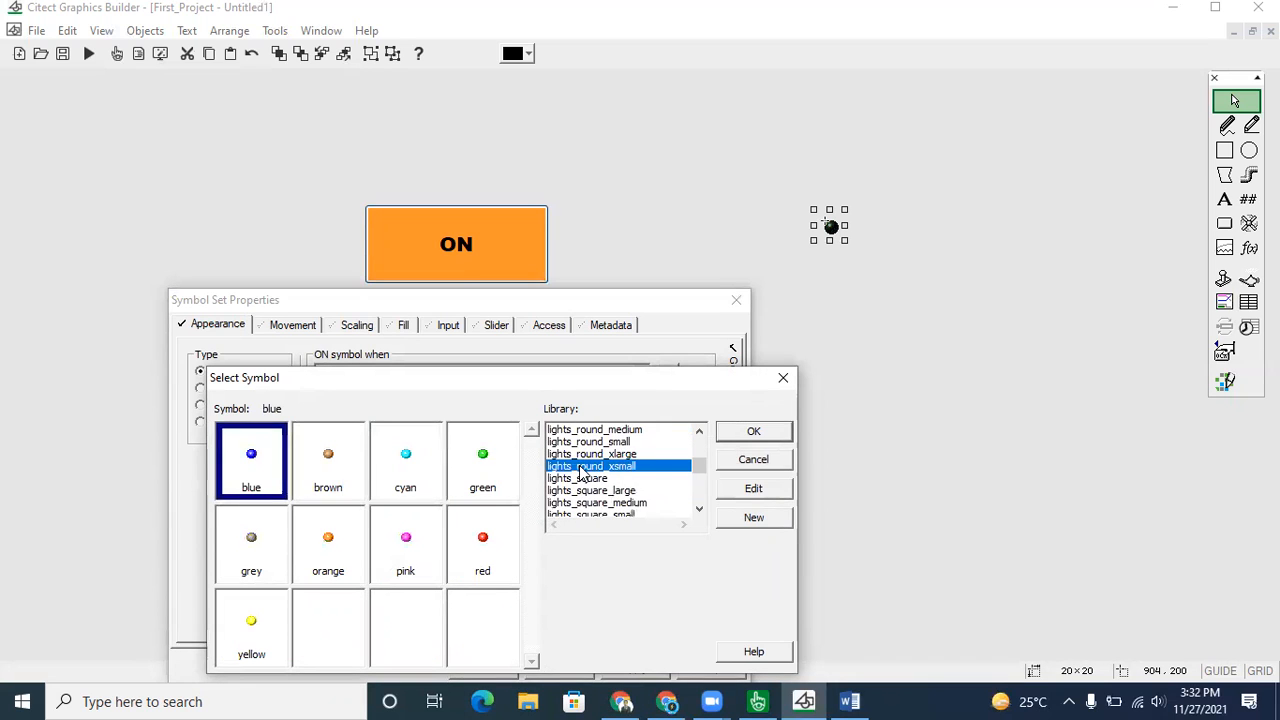
click(588, 454)
click(485, 478)
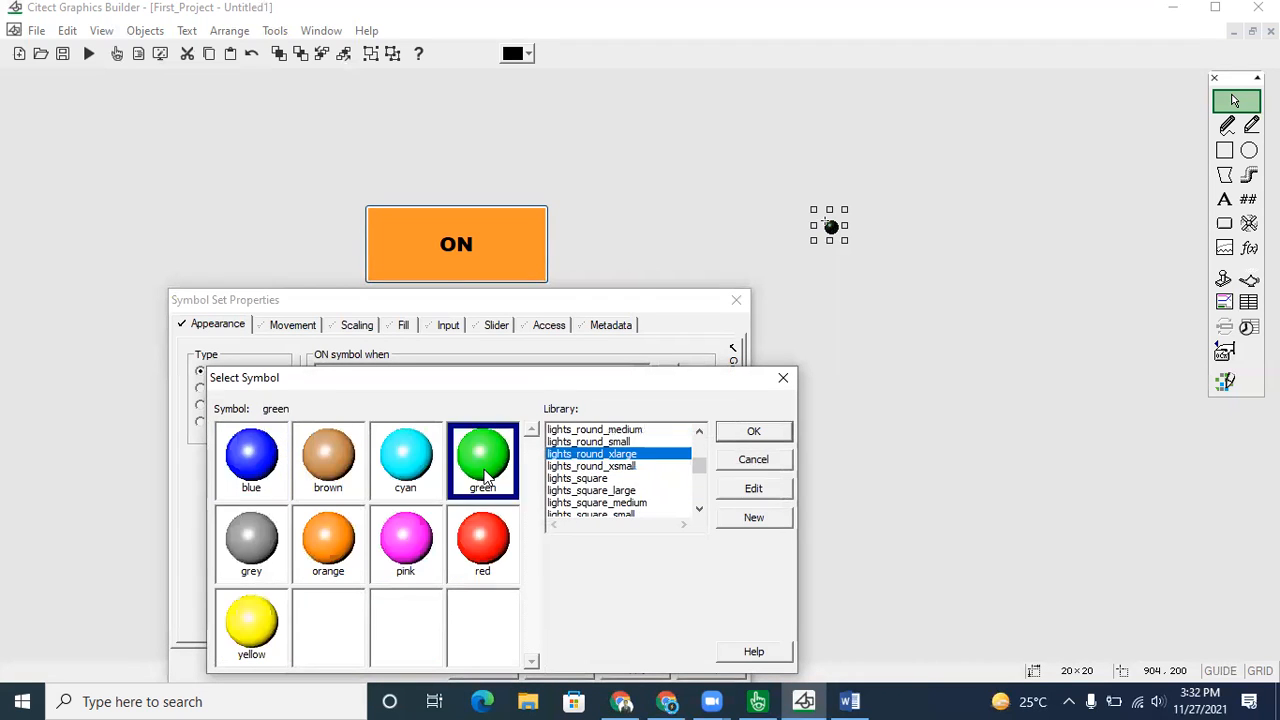
double_click(485, 478)
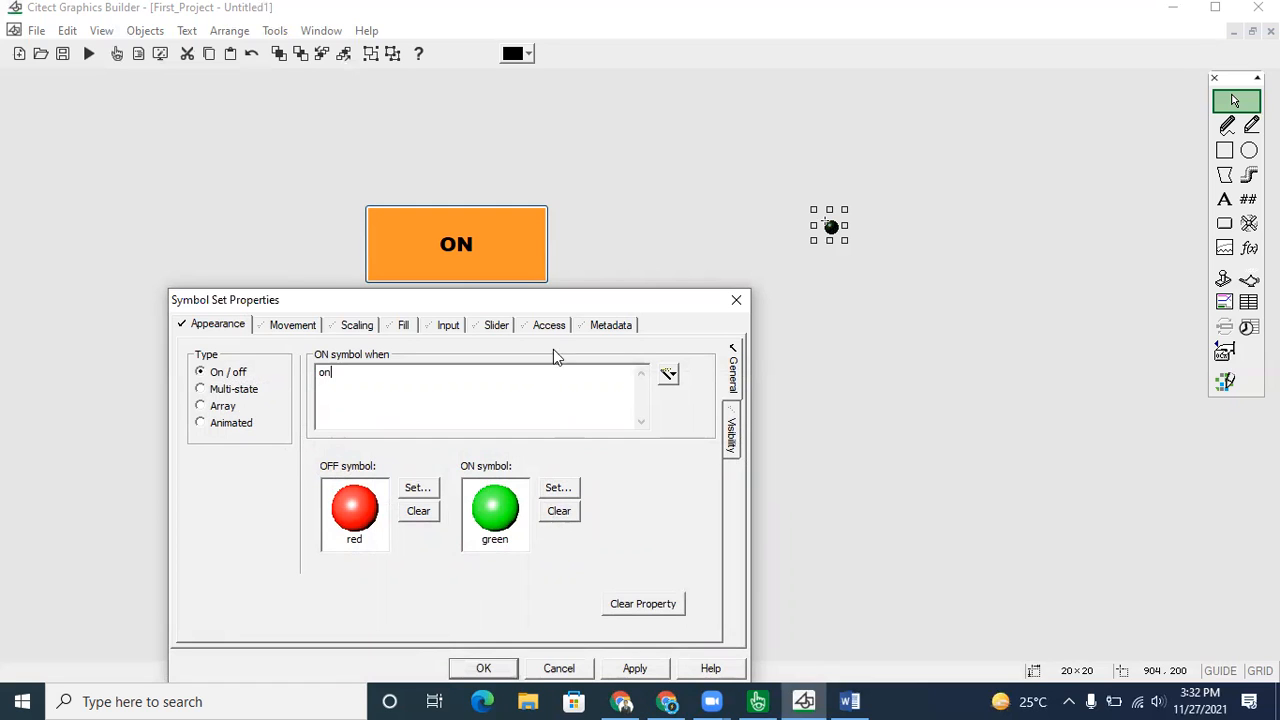
Look through the symbol set's scaling and input properties, then apply the symbol set's settings and close its properties
drag(545, 303, 555, 196)
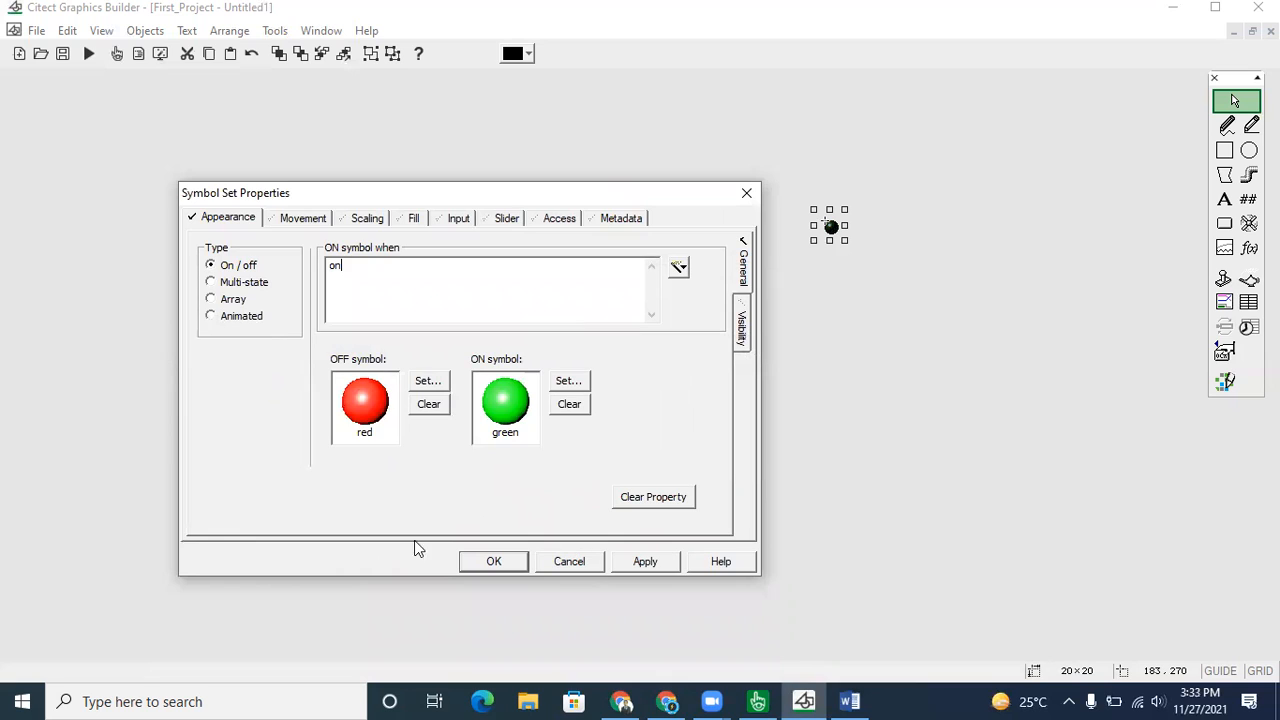
click(322, 222)
click(362, 229)
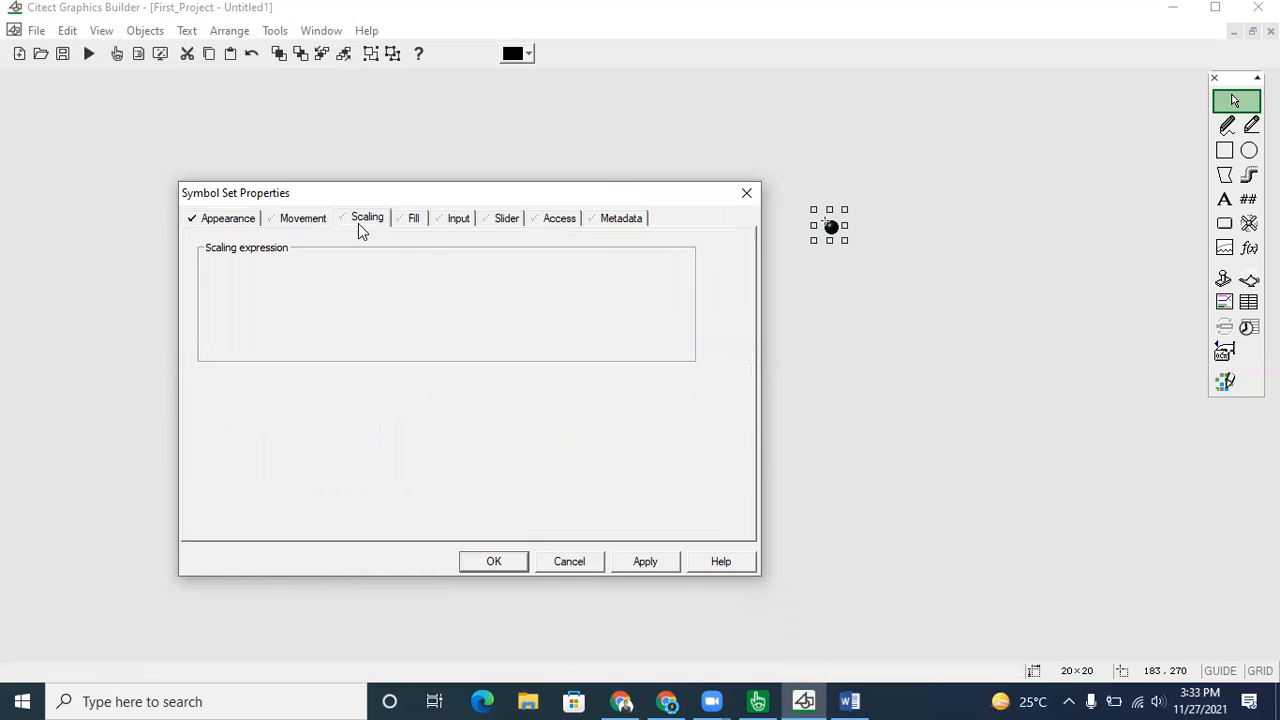
click(428, 224)
click(468, 224)
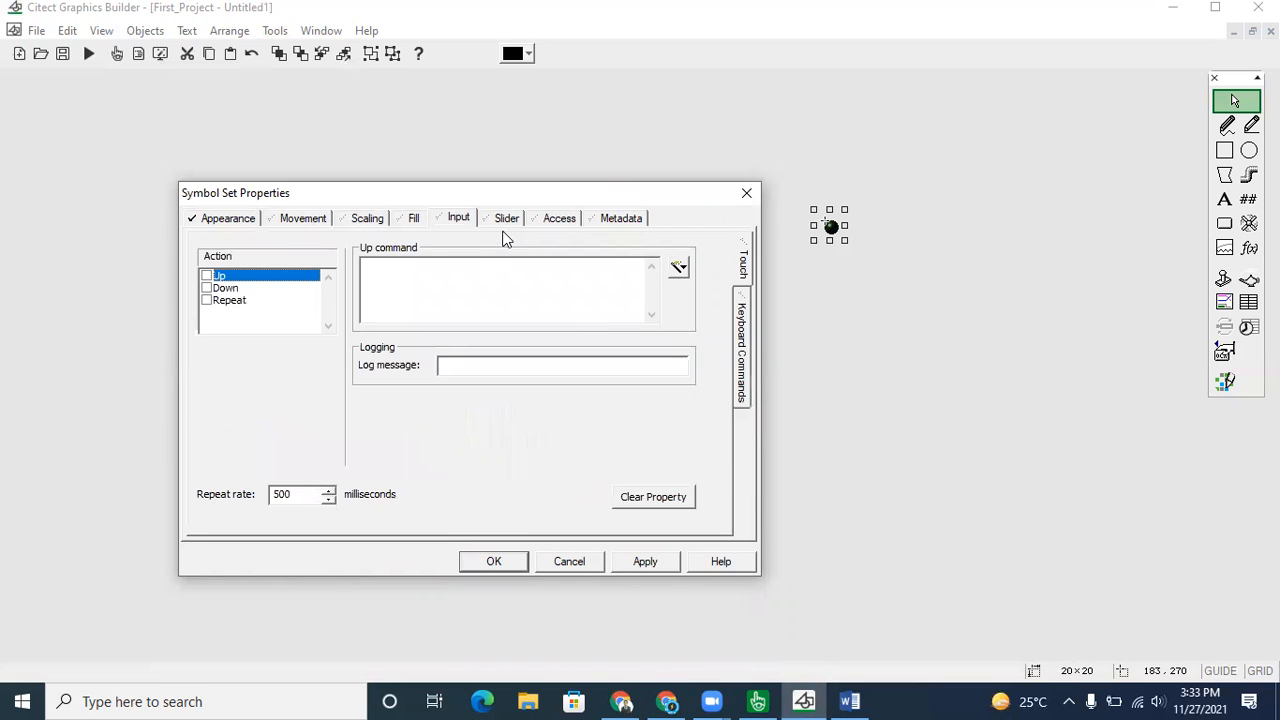
click(648, 564)
click(719, 416)
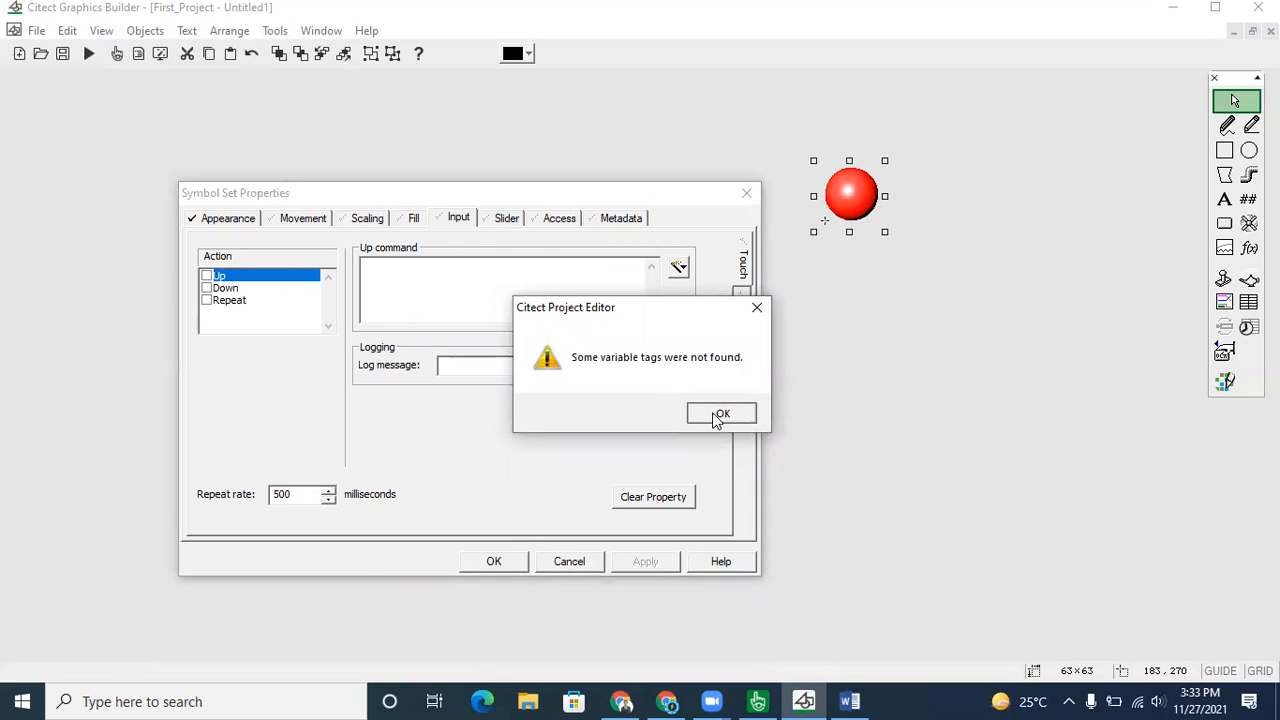
click(228, 219)
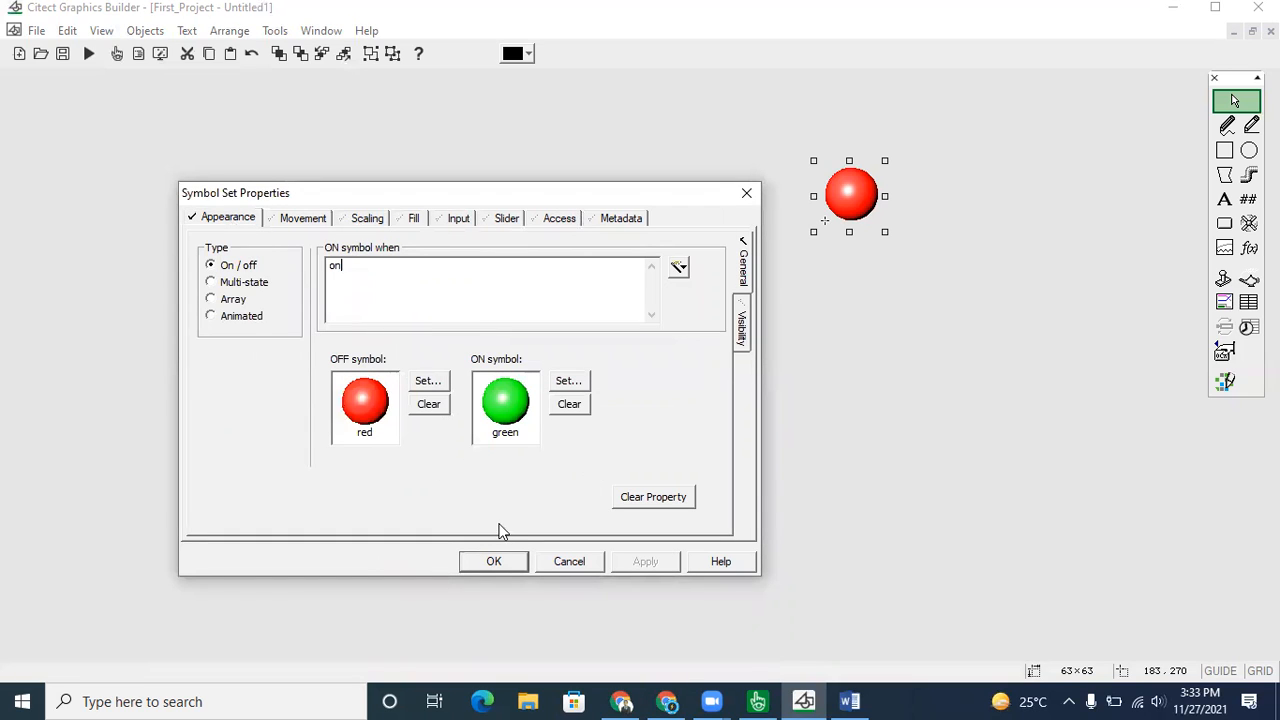
click(494, 561)
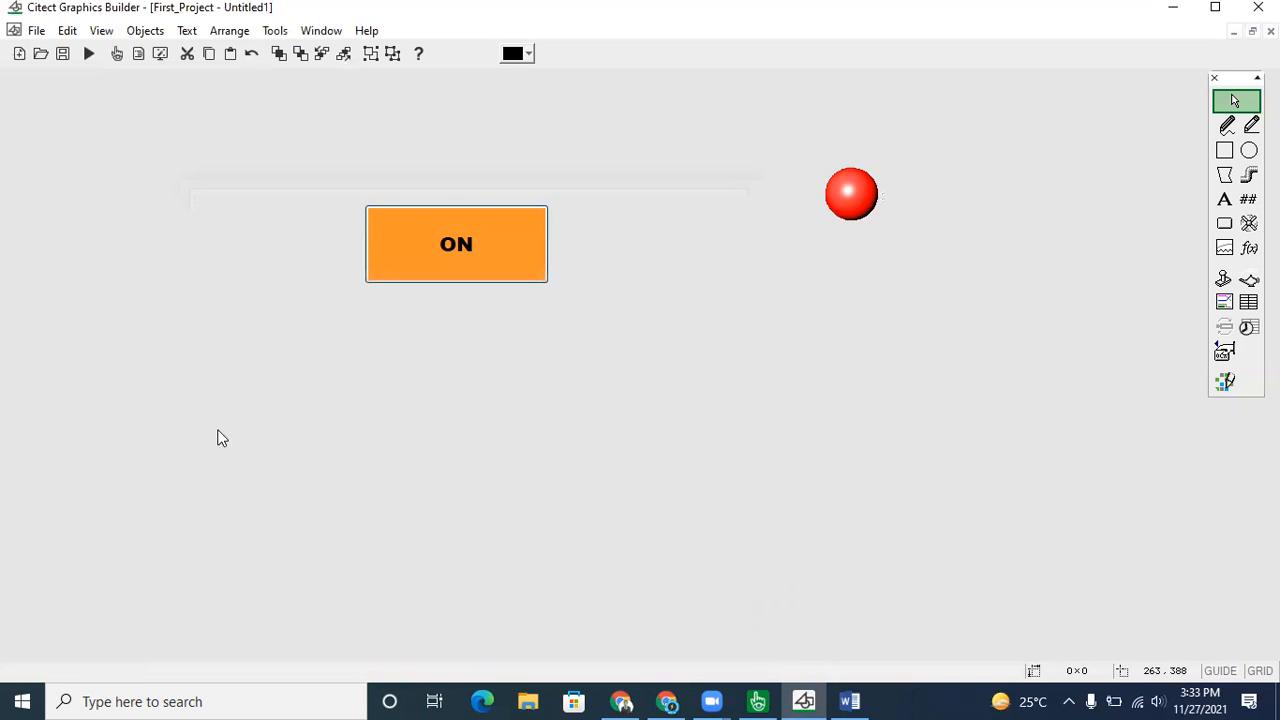
Save the graphics page as screen_1 in First_Project
click(62, 55)
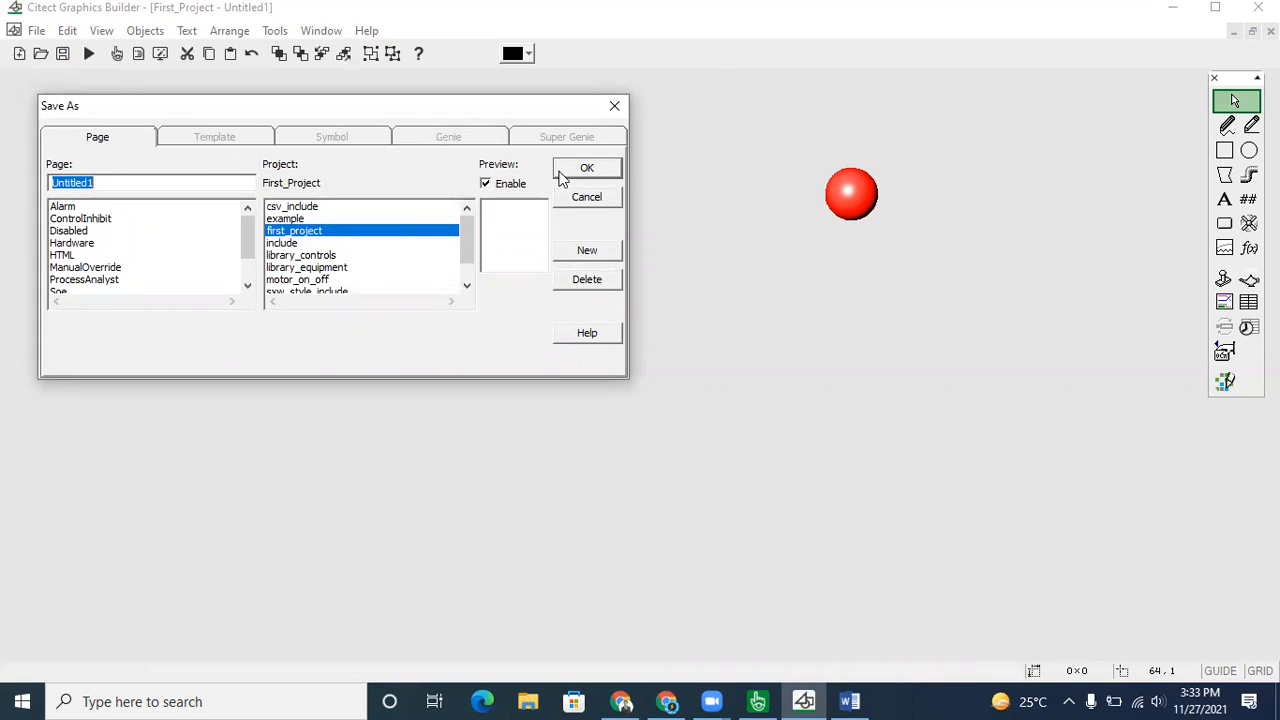
text(screen_1)
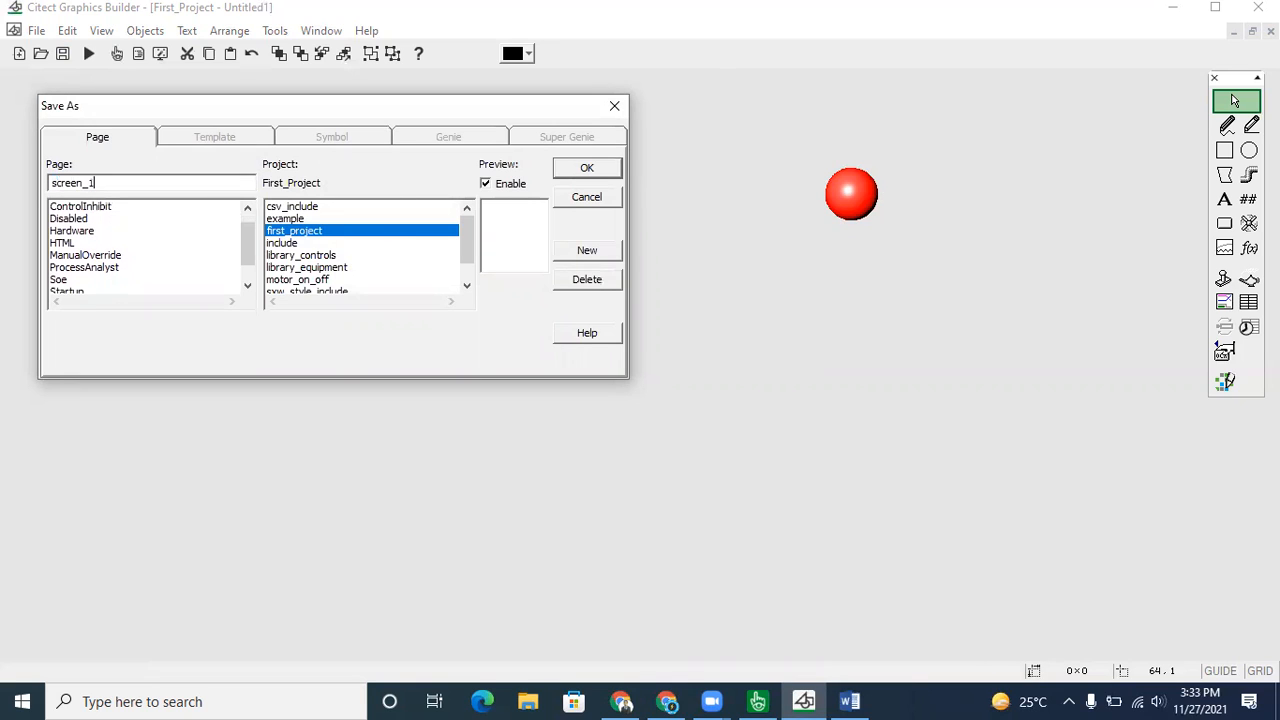
click(585, 170)
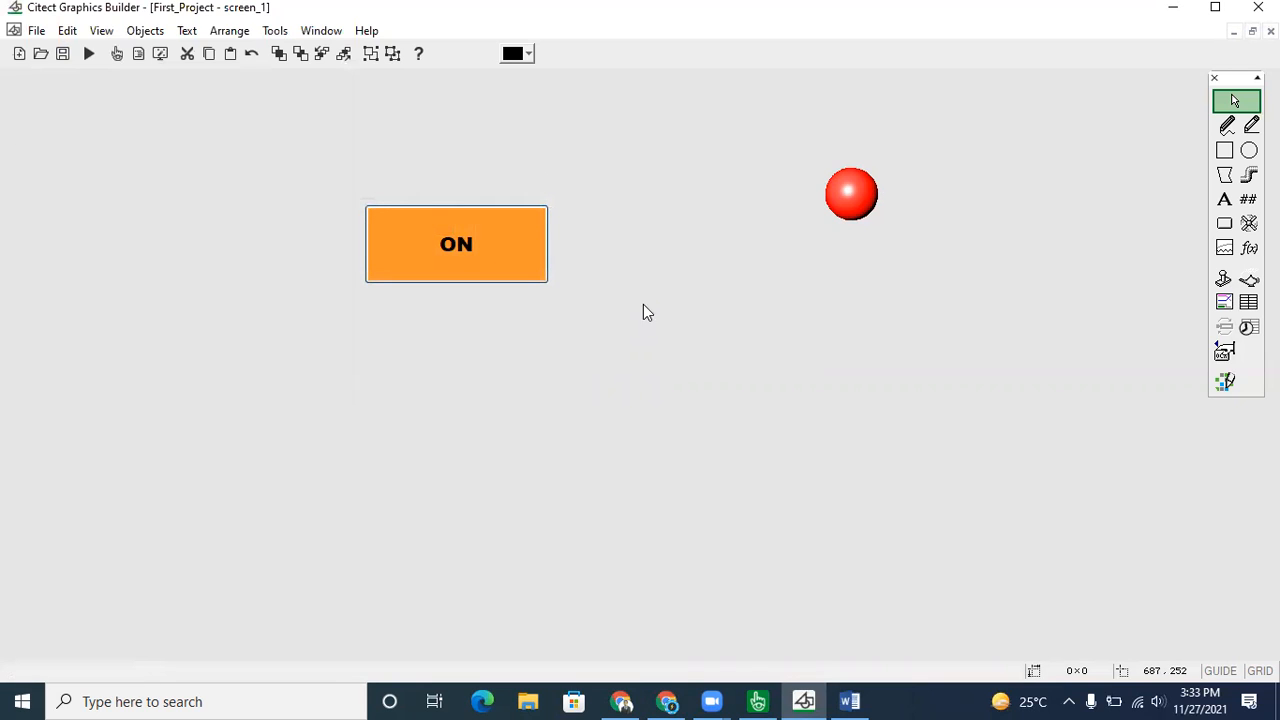
Switch to Citect Studio and save the modified local variables while leaving their table
mouse_move(758, 701)
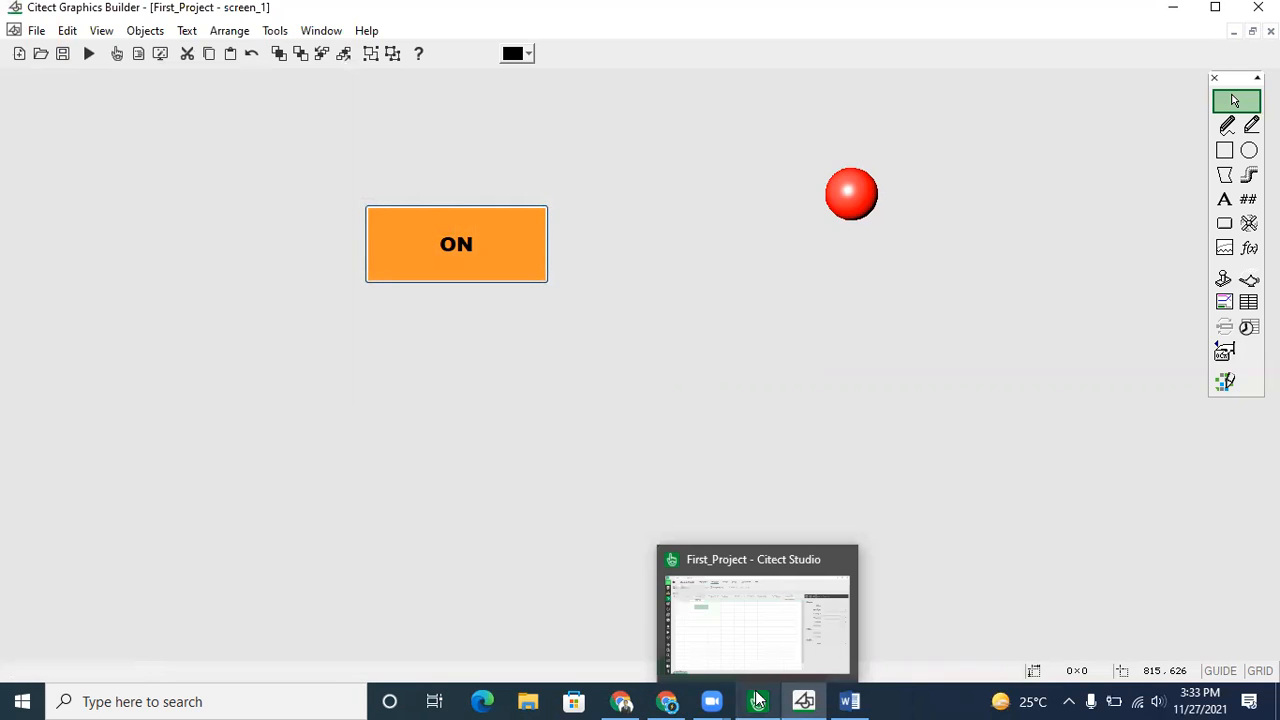
click(730, 600)
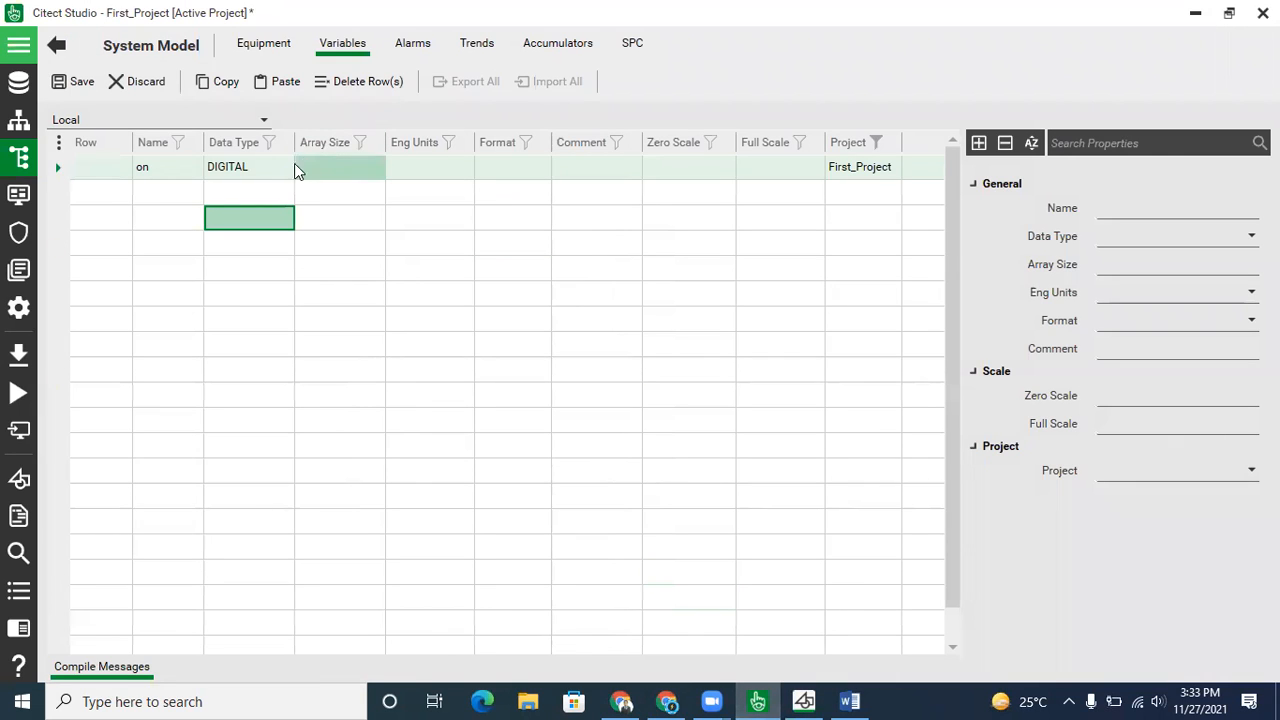
click(9, 47)
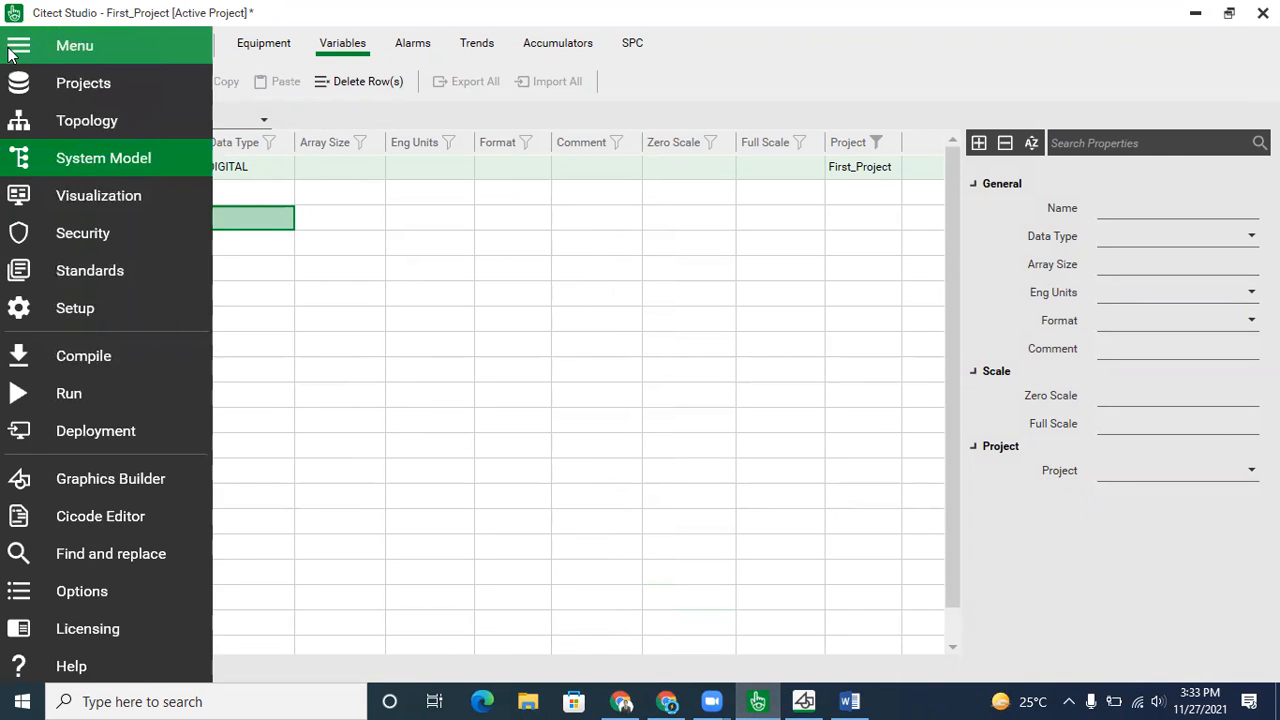
click(73, 49)
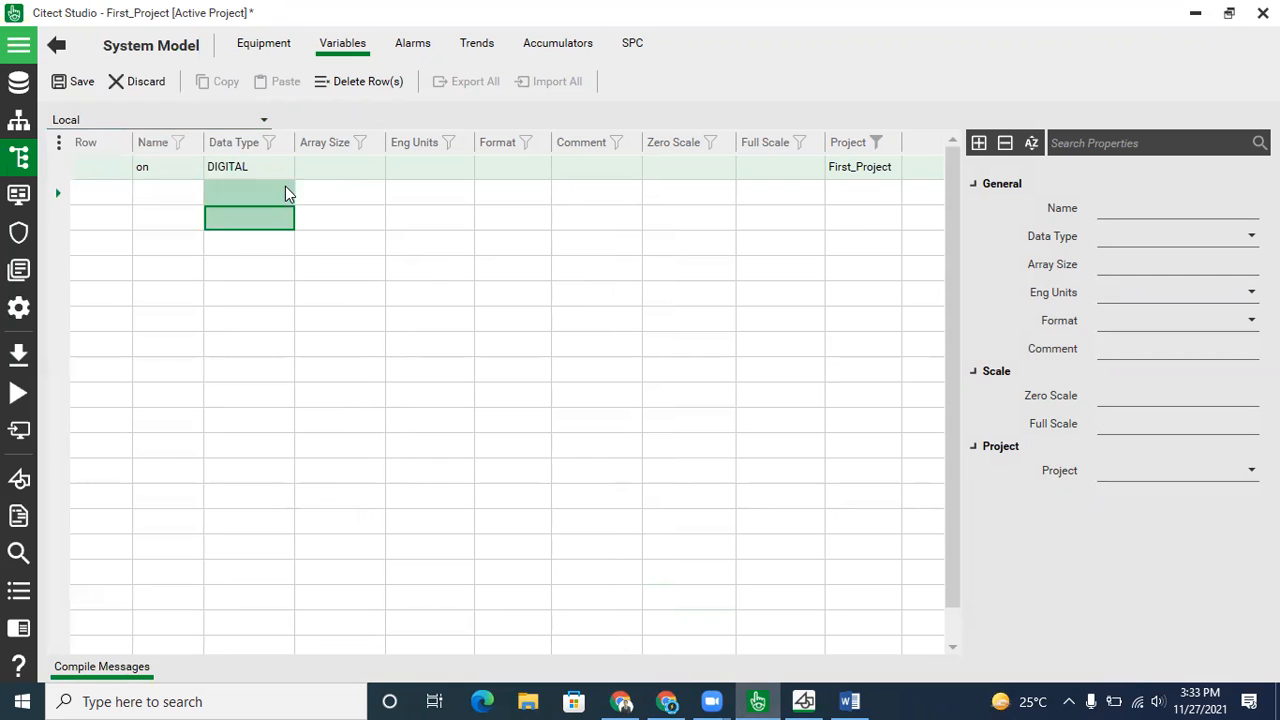
click(52, 45)
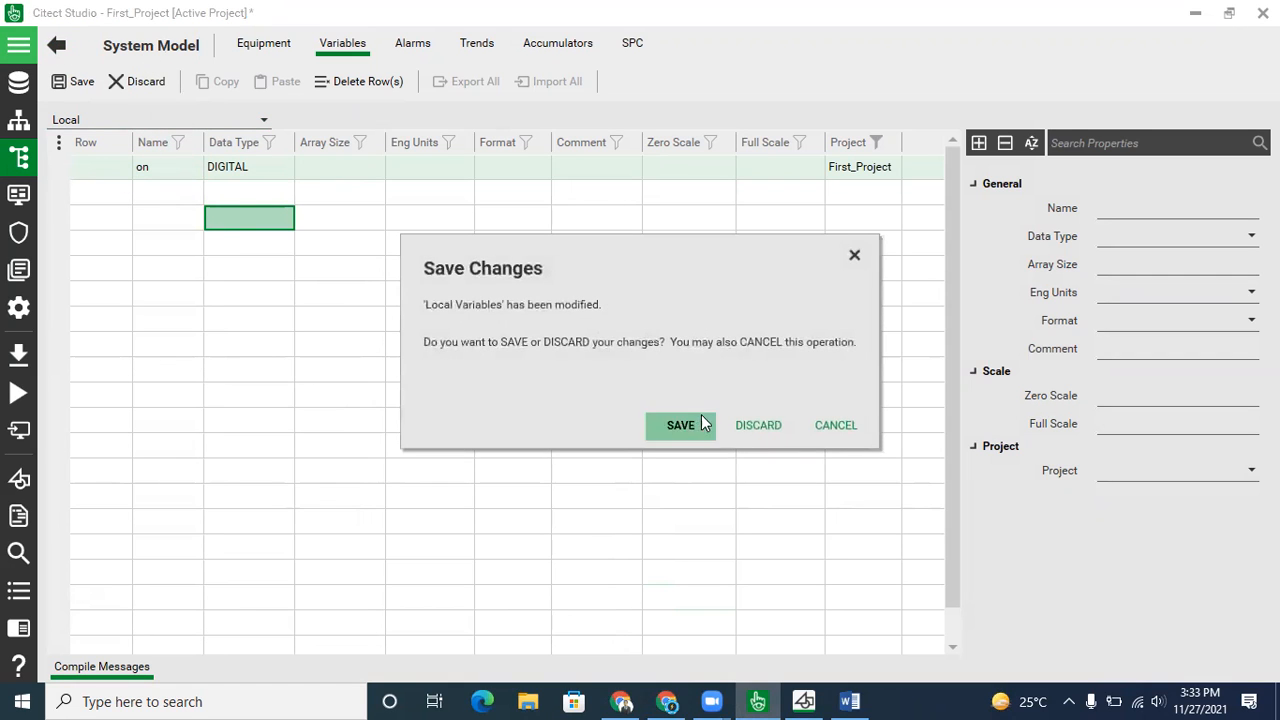
click(674, 427)
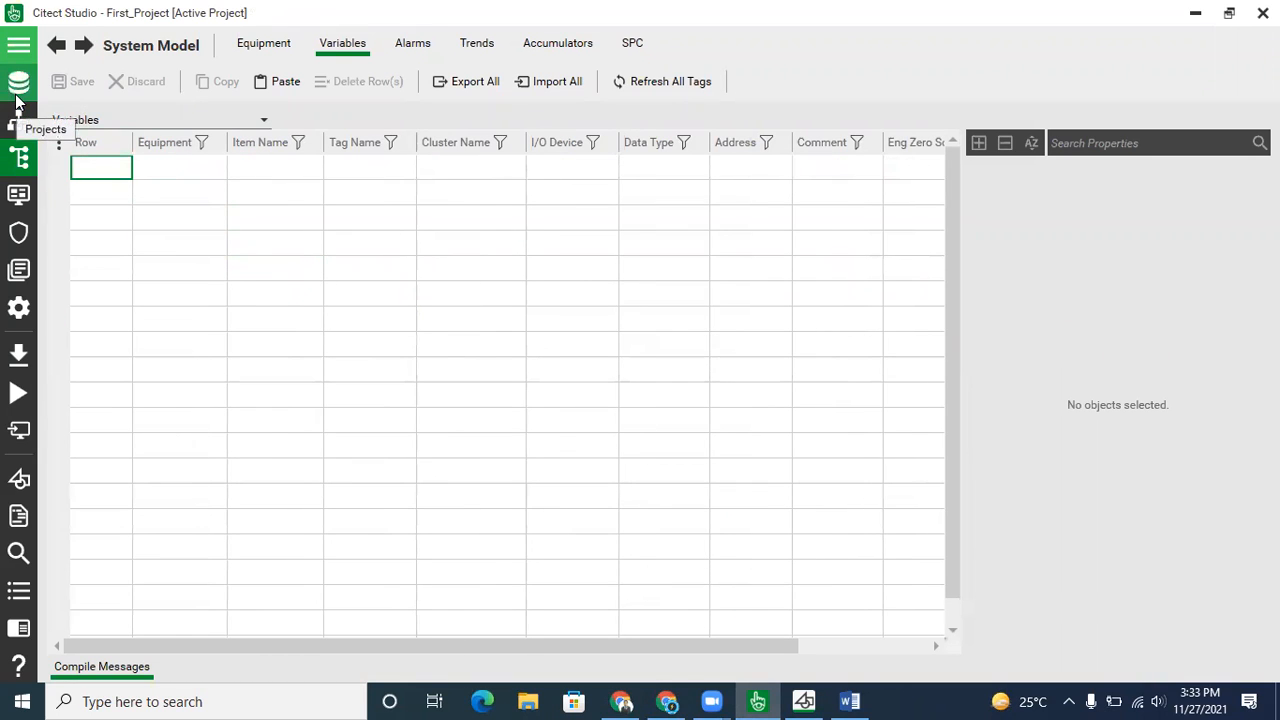
Compile First_Project and run it
click(15, 52)
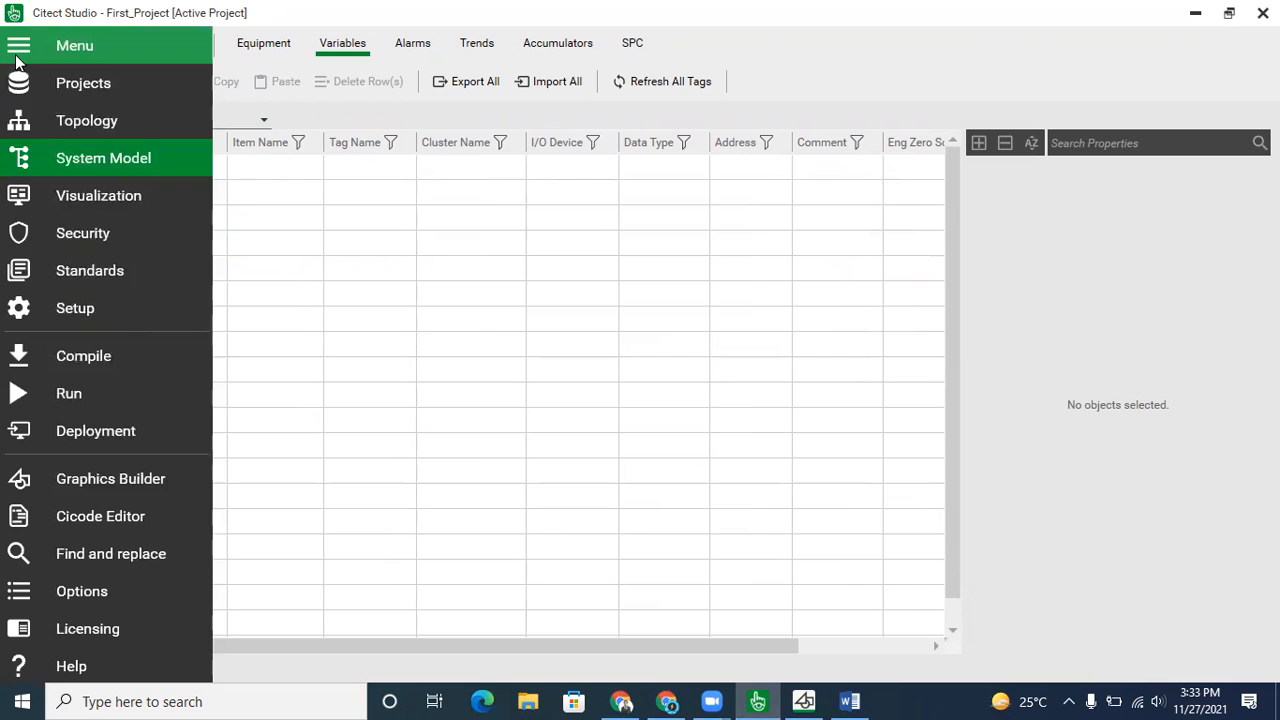
click(76, 353)
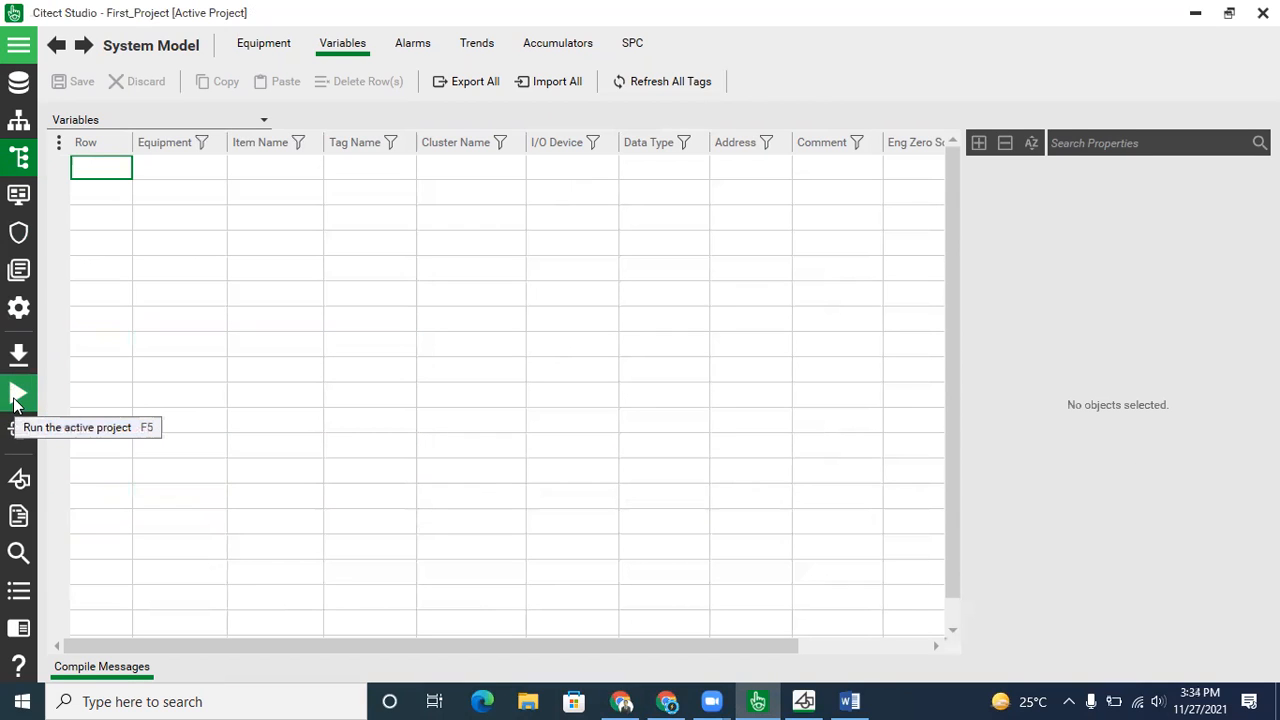
click(18, 45)
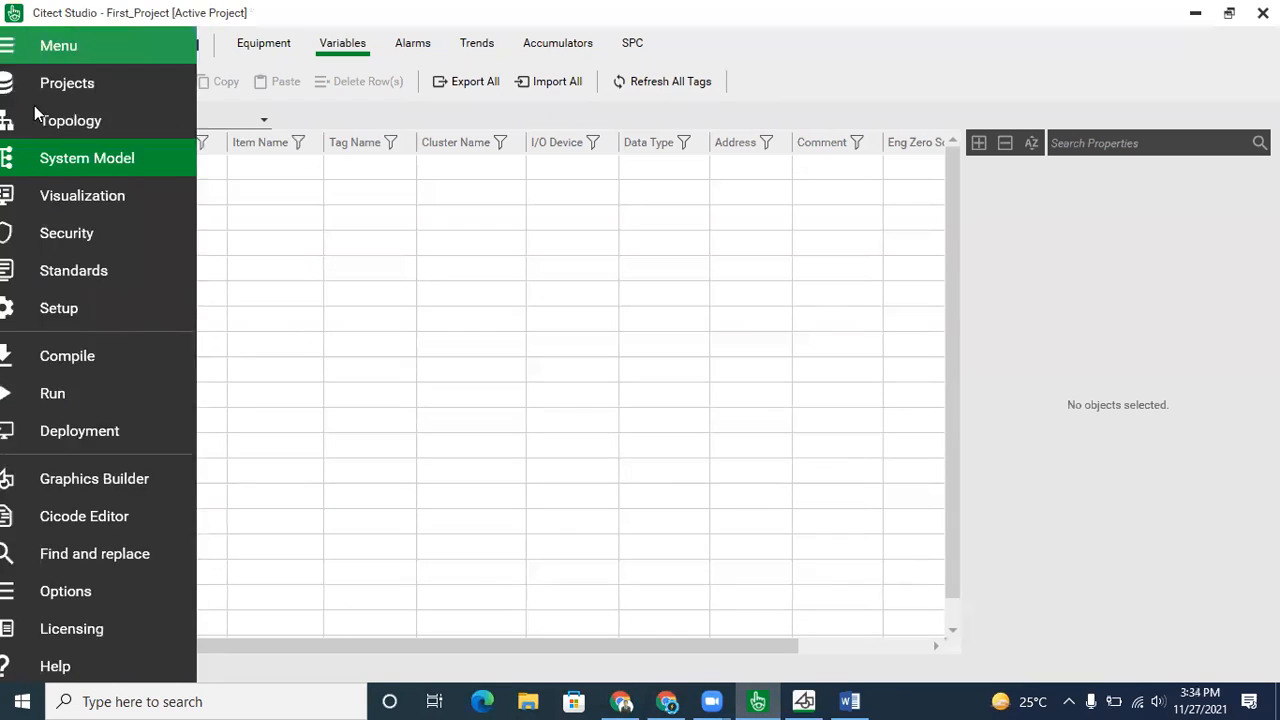
click(64, 390)
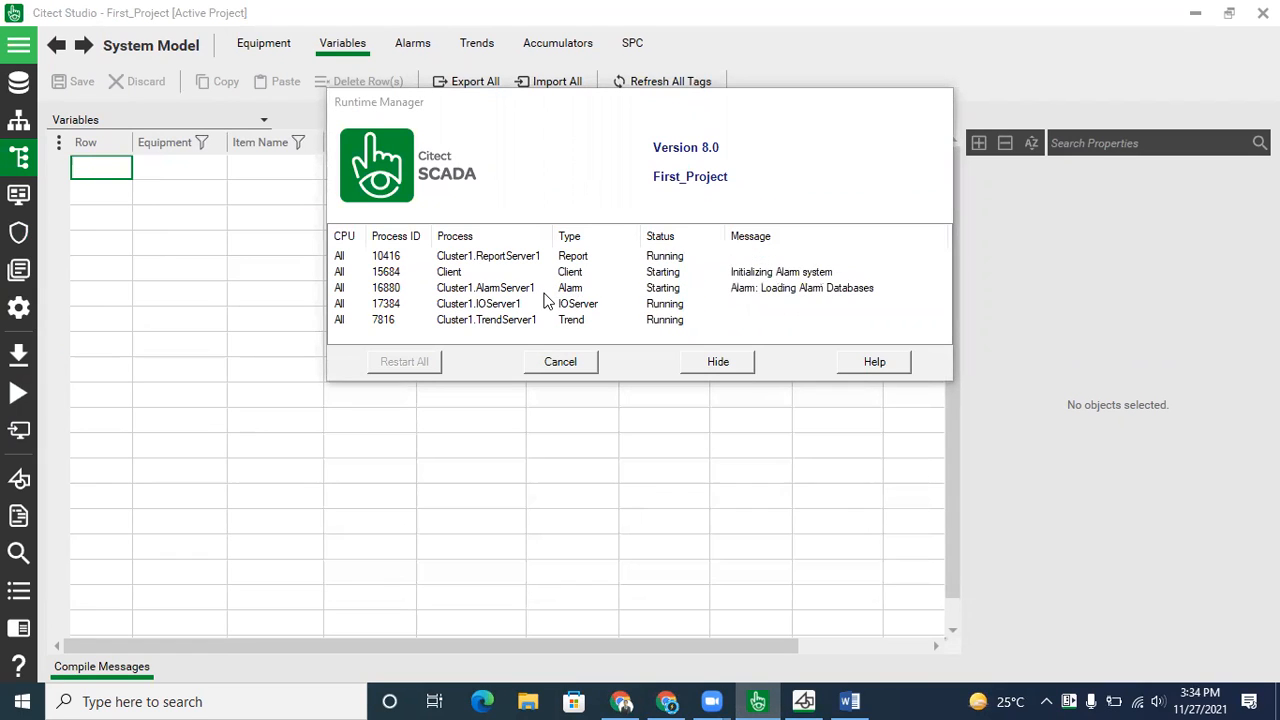
Open the screen_1 page from the page list in the running First_Project
click(626, 411)
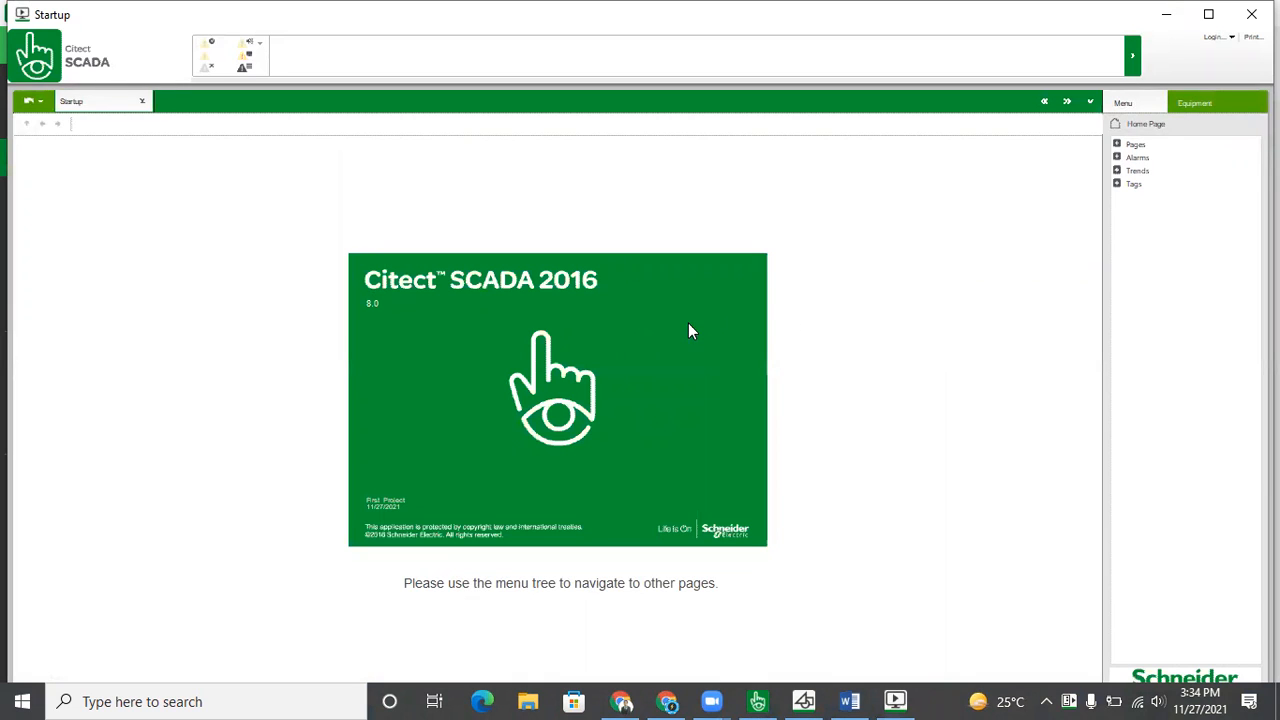
click(1134, 147)
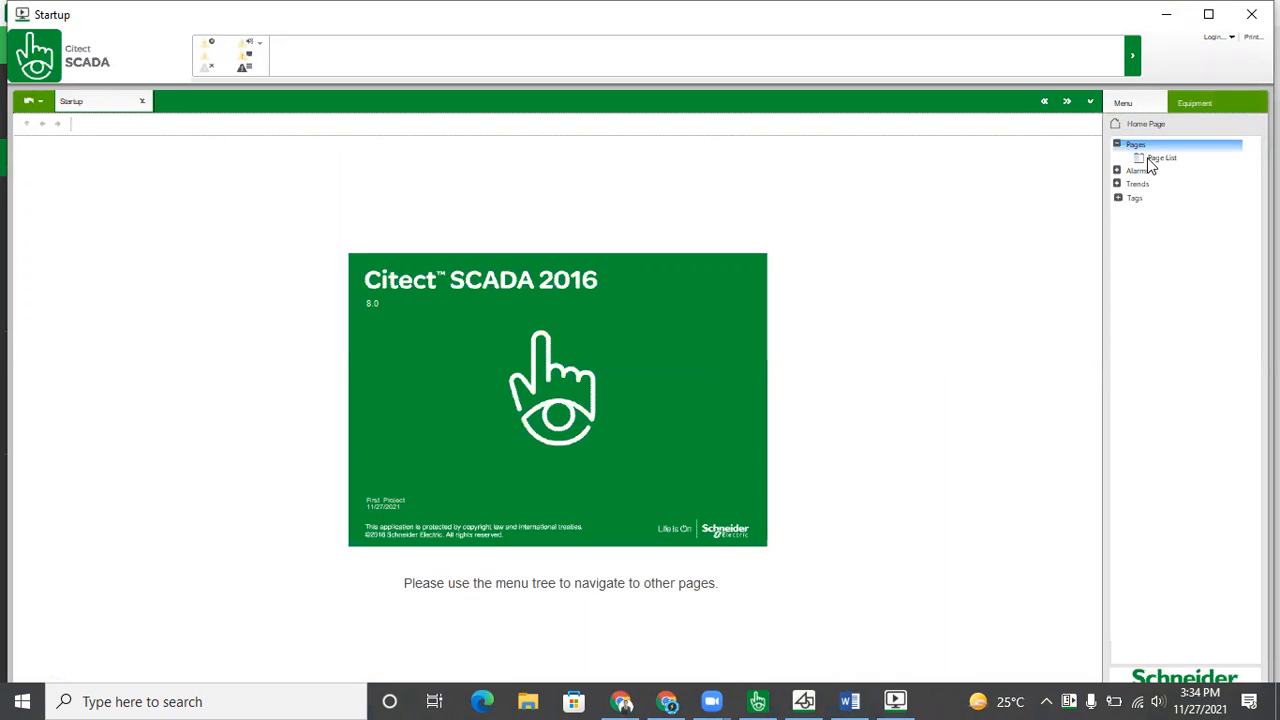
click(1161, 158)
click(1164, 288)
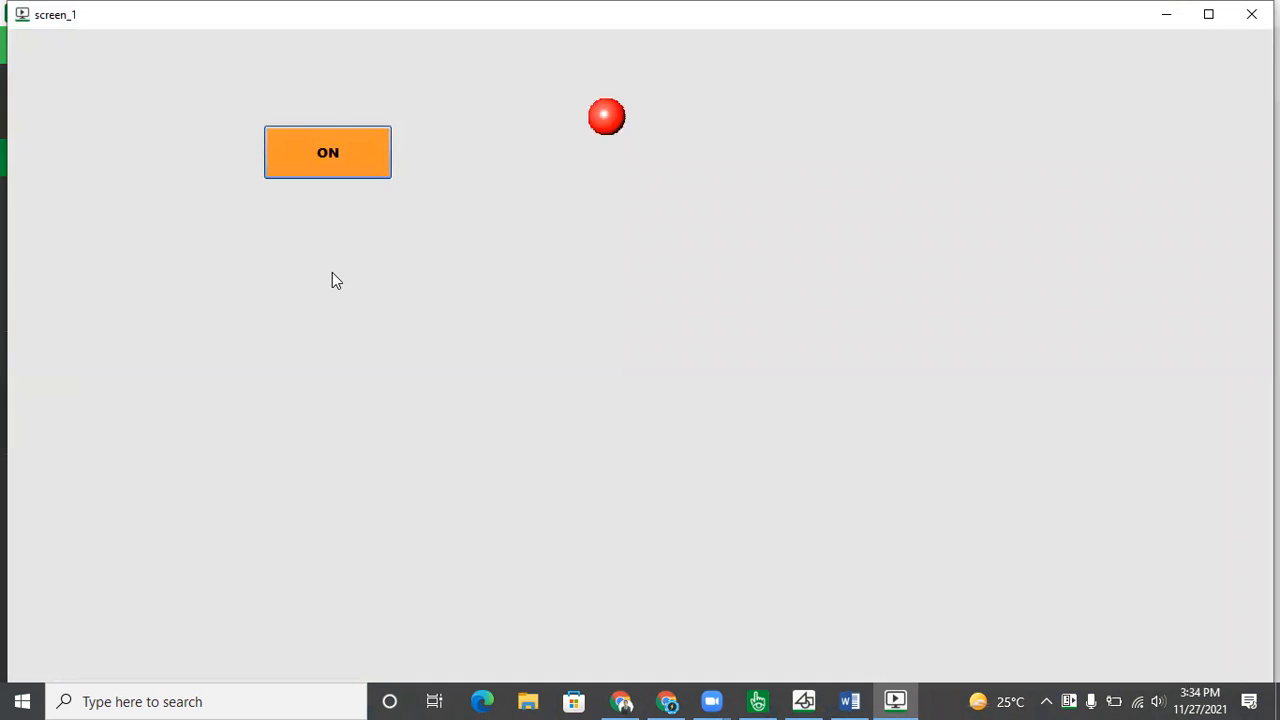
Test the ON button on screen_1 by toggling it repeatedly to switch the light between red and green
click(354, 165)
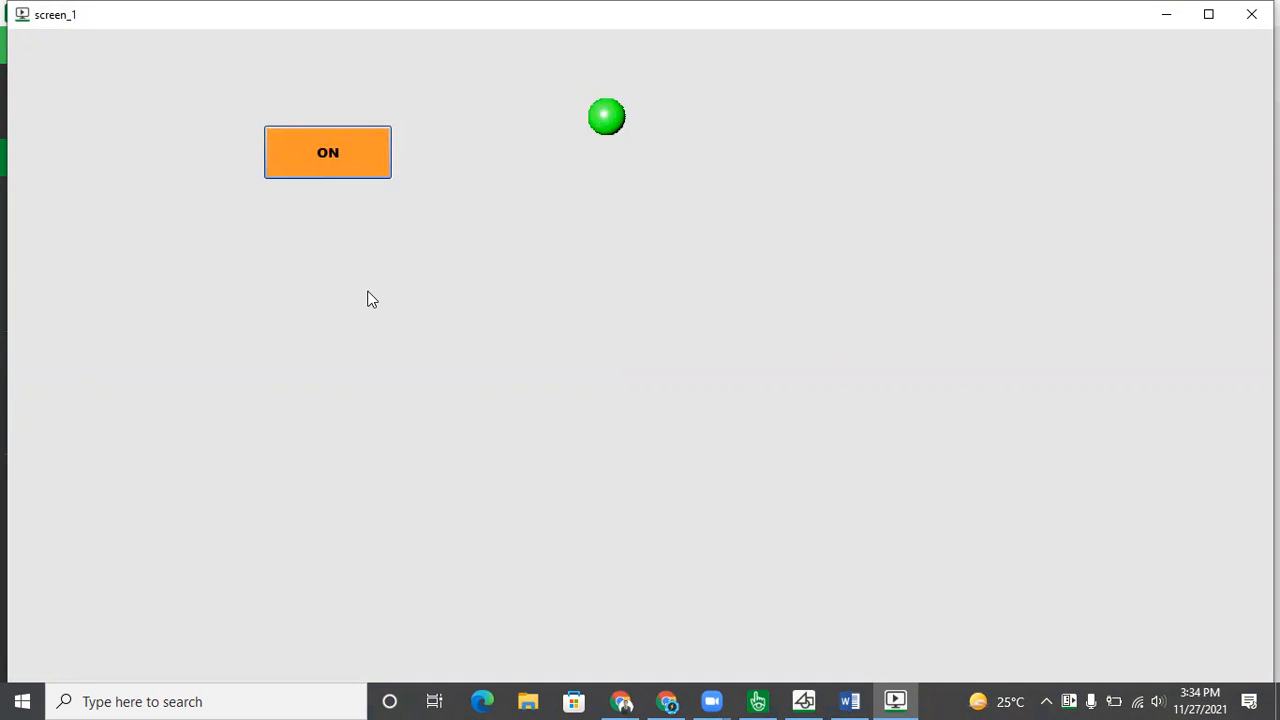
click(343, 156)
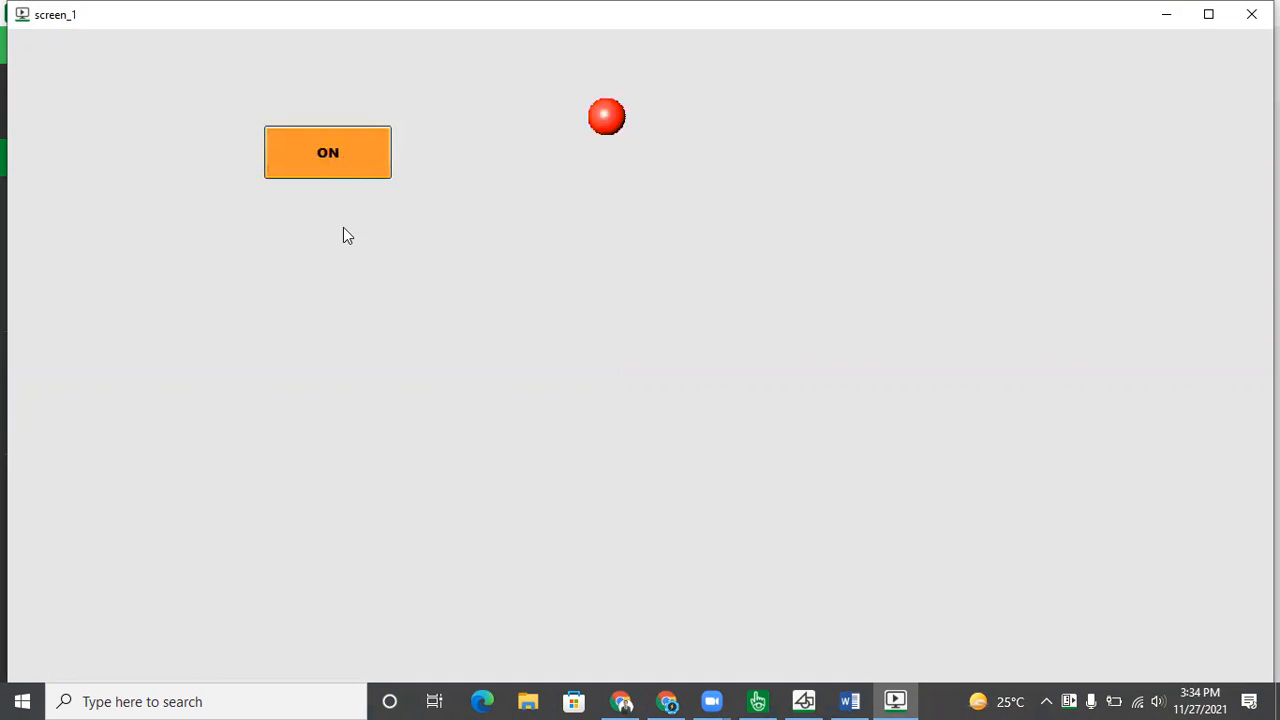
click(337, 155)
click(363, 166)
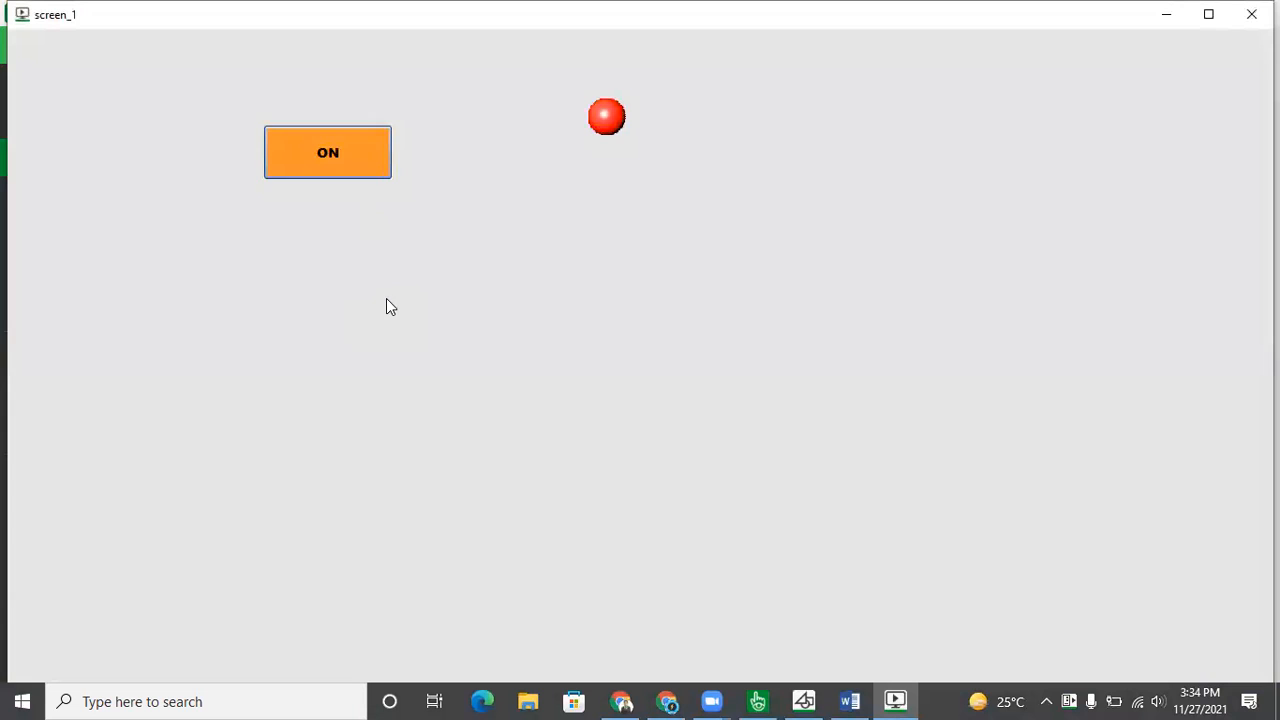
click(371, 143)
click(366, 160)
click(371, 156)
click(372, 154)
click(372, 154)
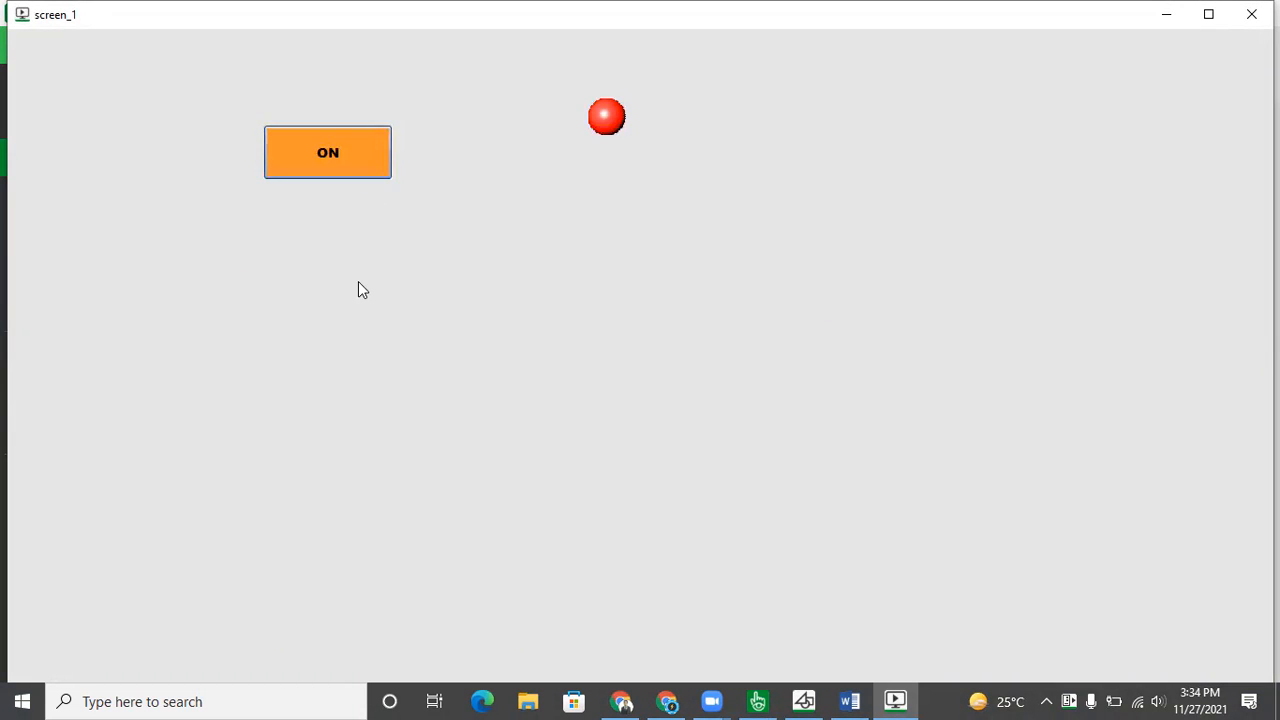